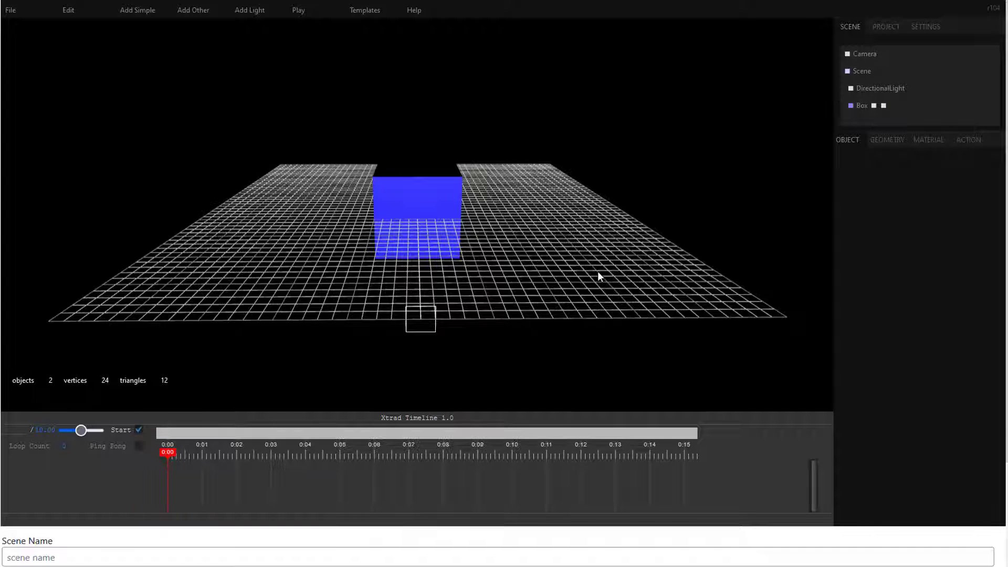
Step: Give the blue box an Invert Colour action on its Hover event, targeting itself, and play the scene to test it
click(865, 106)
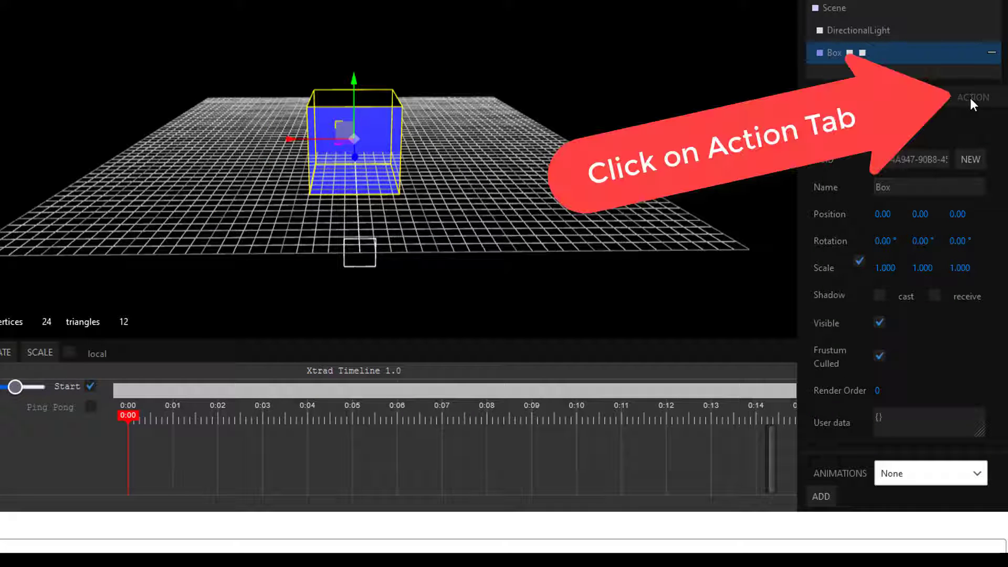
click(958, 102)
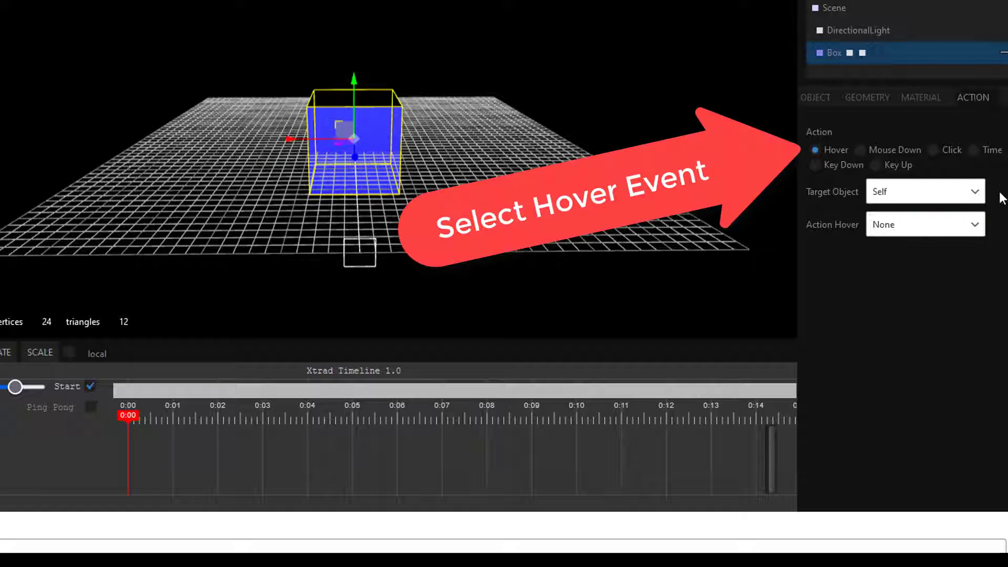
click(975, 226)
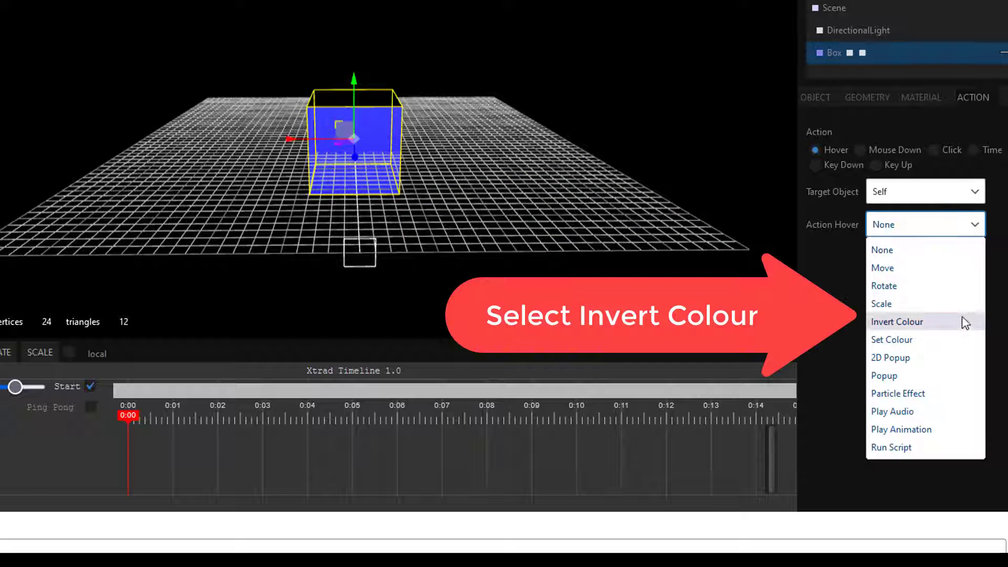
click(952, 325)
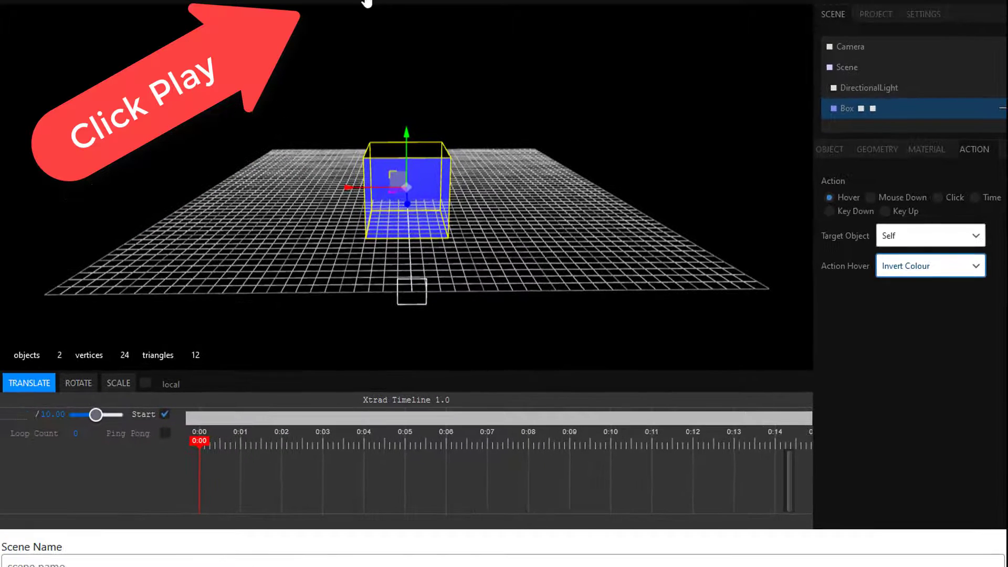
click(355, 2)
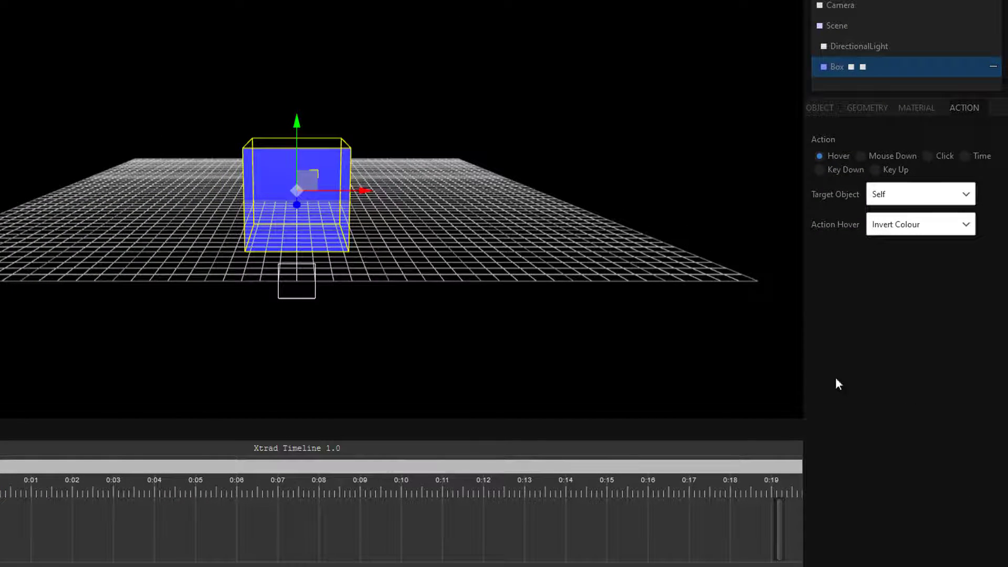
Step: Change the box's hover action to a 2D Popup with the text "Tooltip", play the scene to test it, and stop playback
click(960, 229)
click(885, 347)
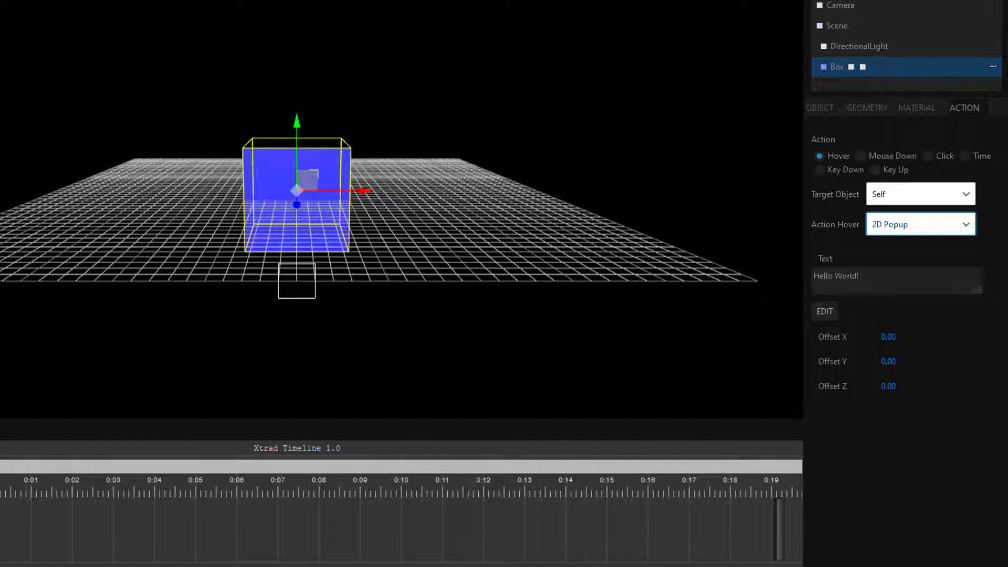
triple_click(876, 290)
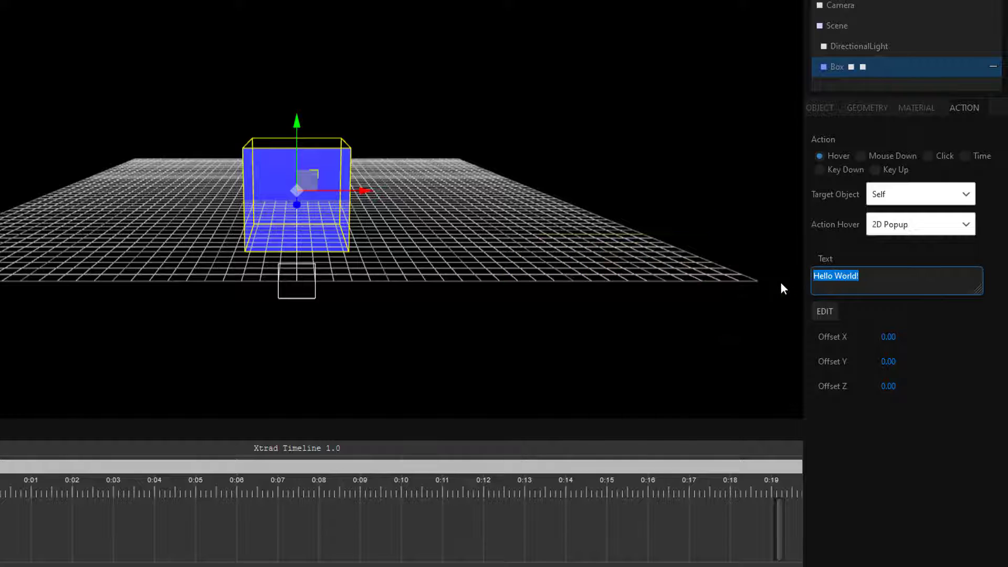
text(Toolt)
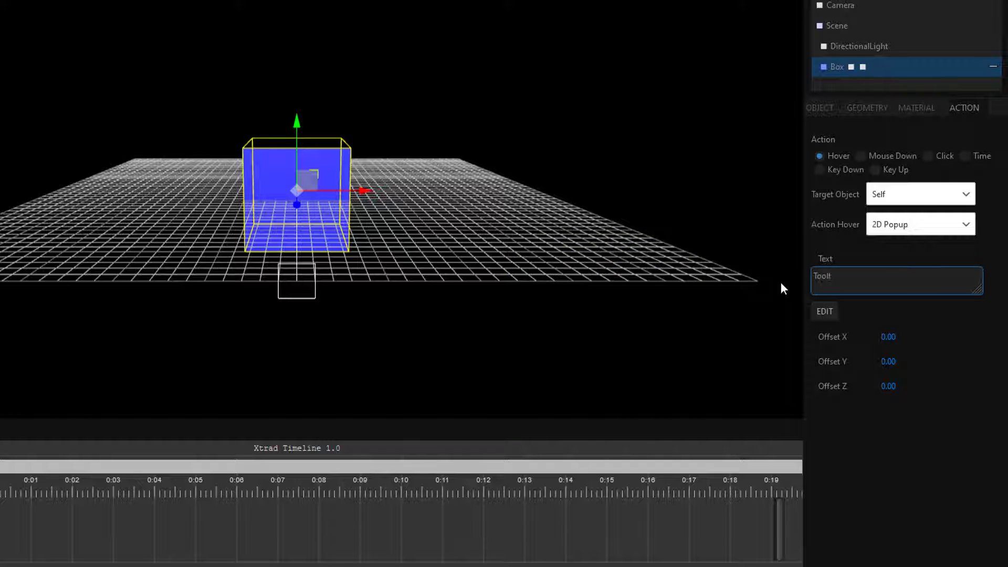
text(ip)
click(780, 283)
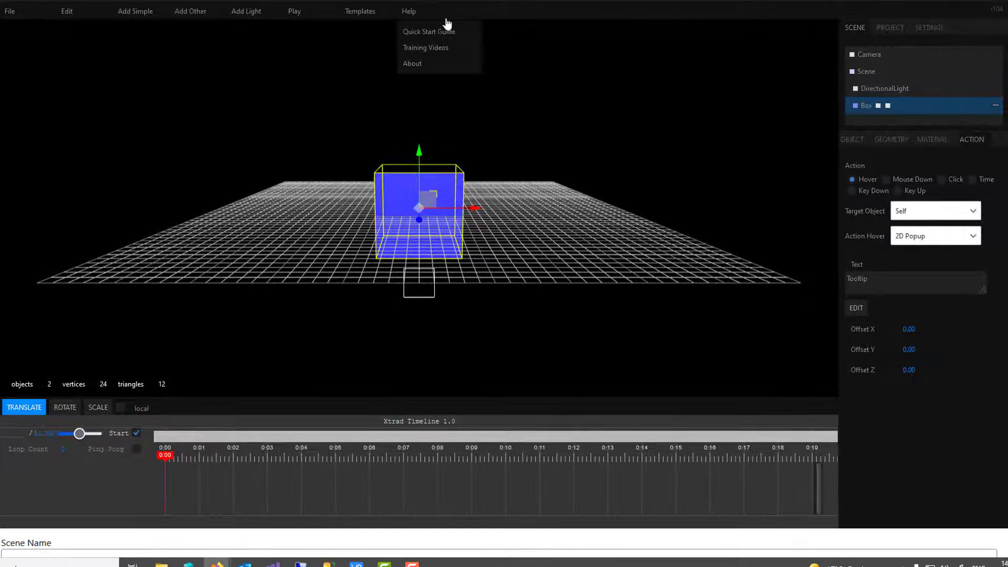
click(294, 12)
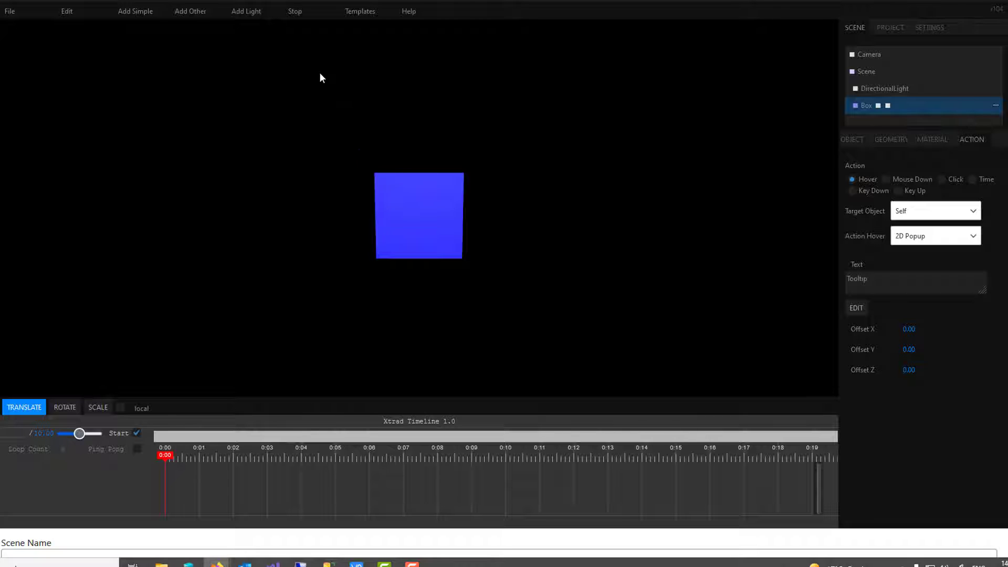
click(293, 12)
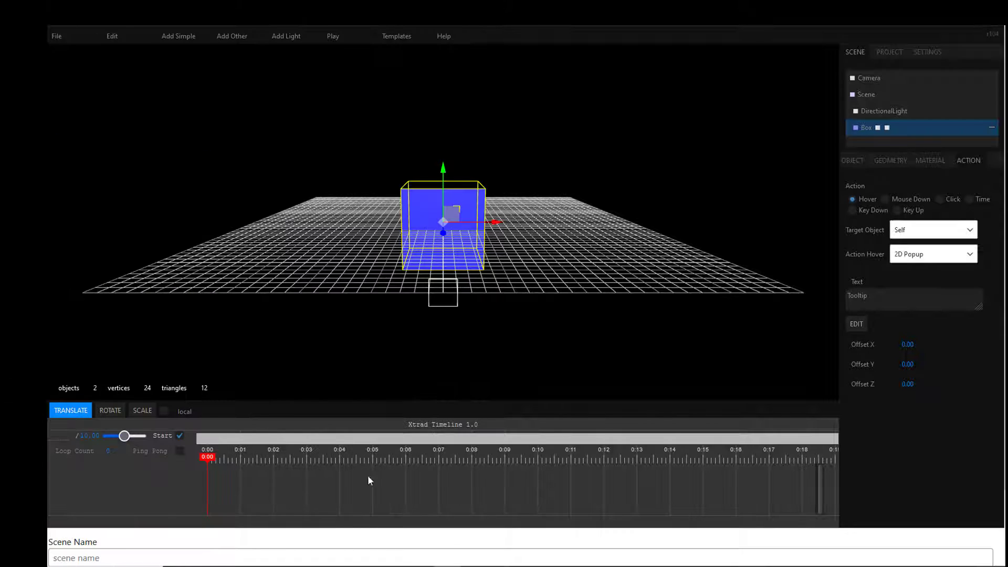
Step: Open the popup text for styling and set its font to the library font IndubitablyNF in italic
click(857, 324)
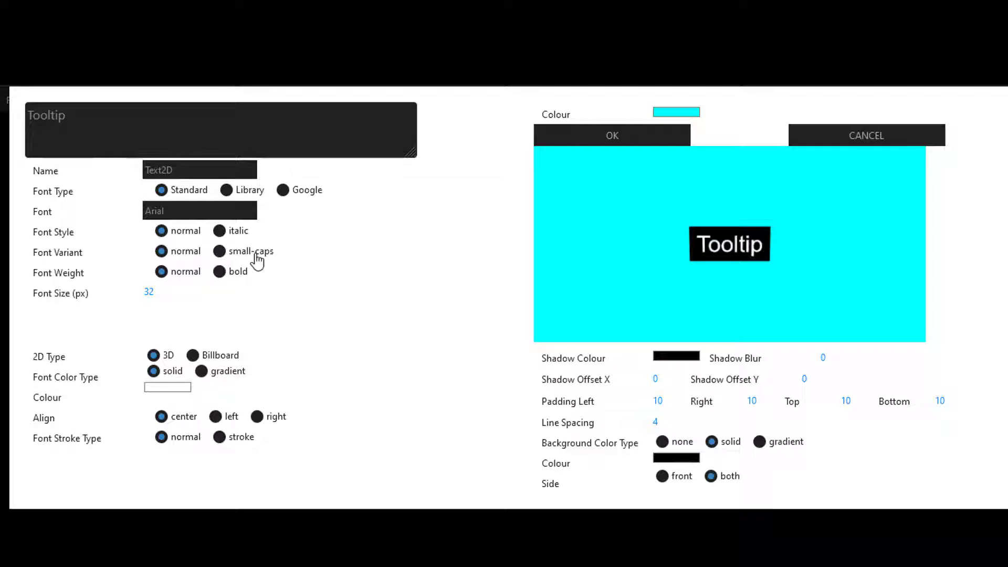
click(226, 190)
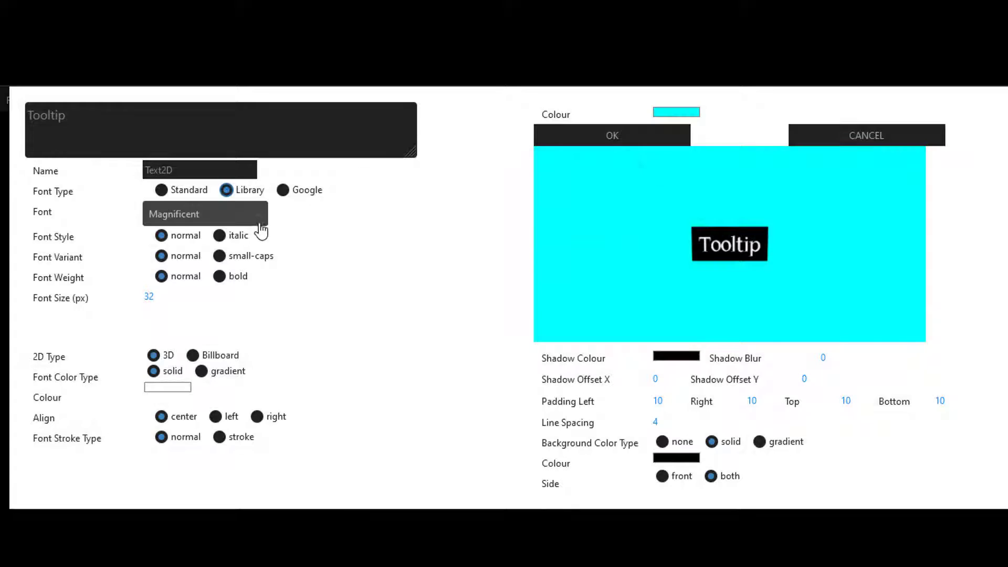
click(264, 222)
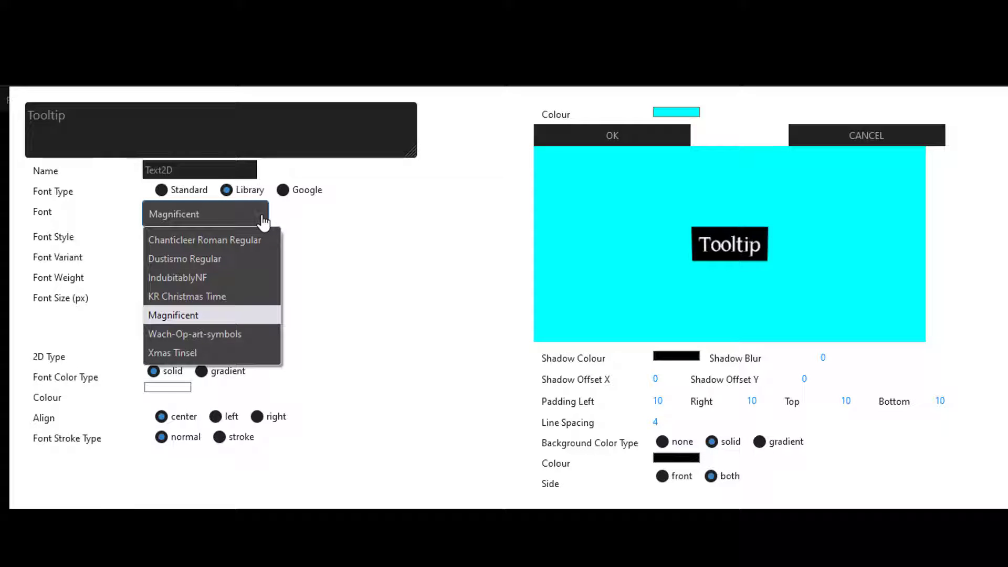
click(204, 273)
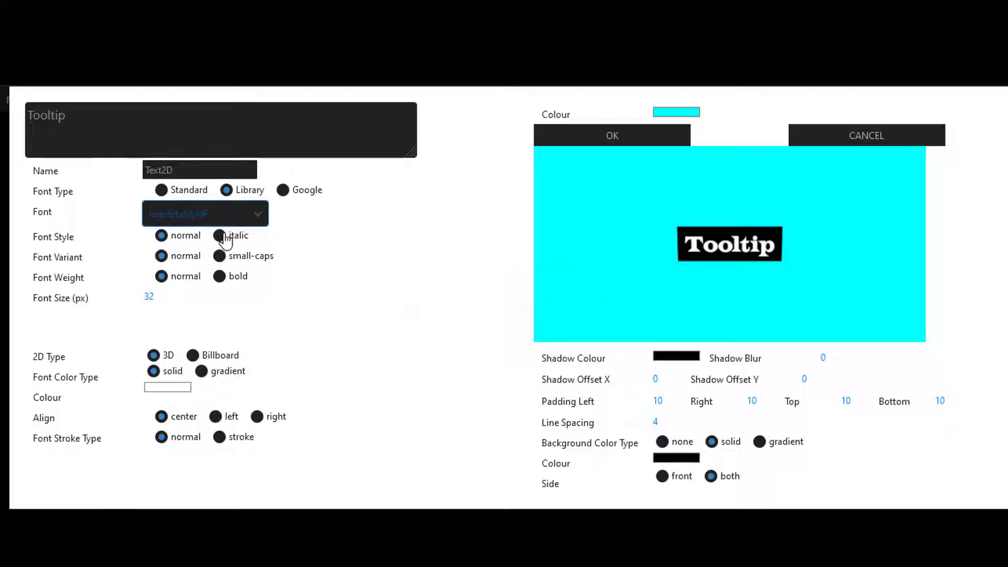
click(221, 236)
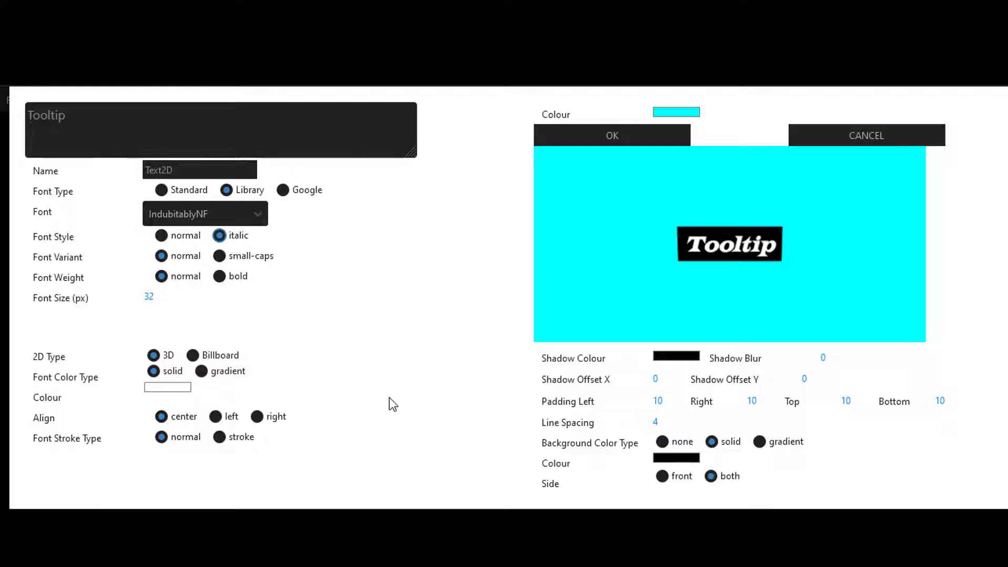
Step: Set the popup's font colour to bright green (0, 255, 0) and its background colour to light grey (192, 192, 192)
click(187, 390)
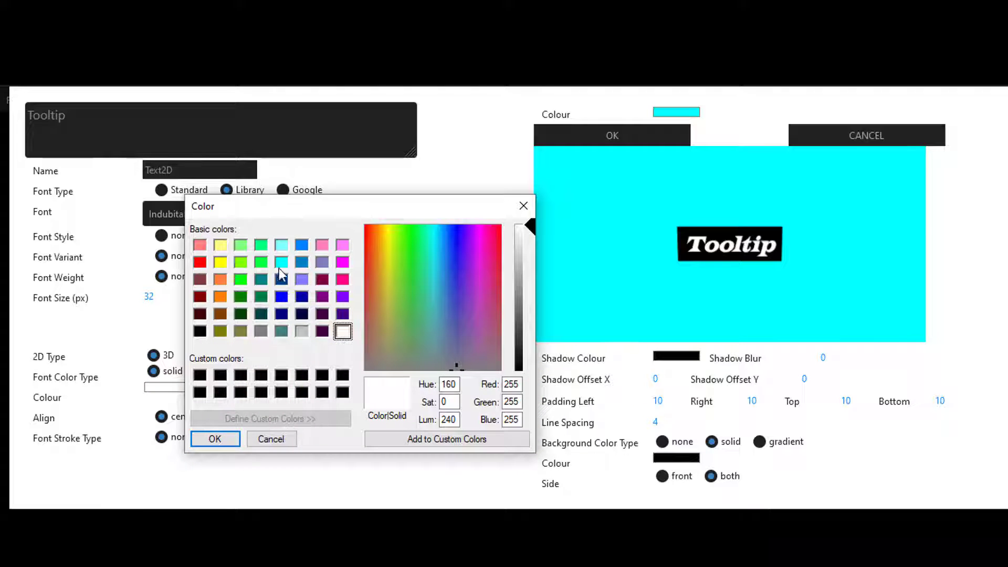
click(240, 280)
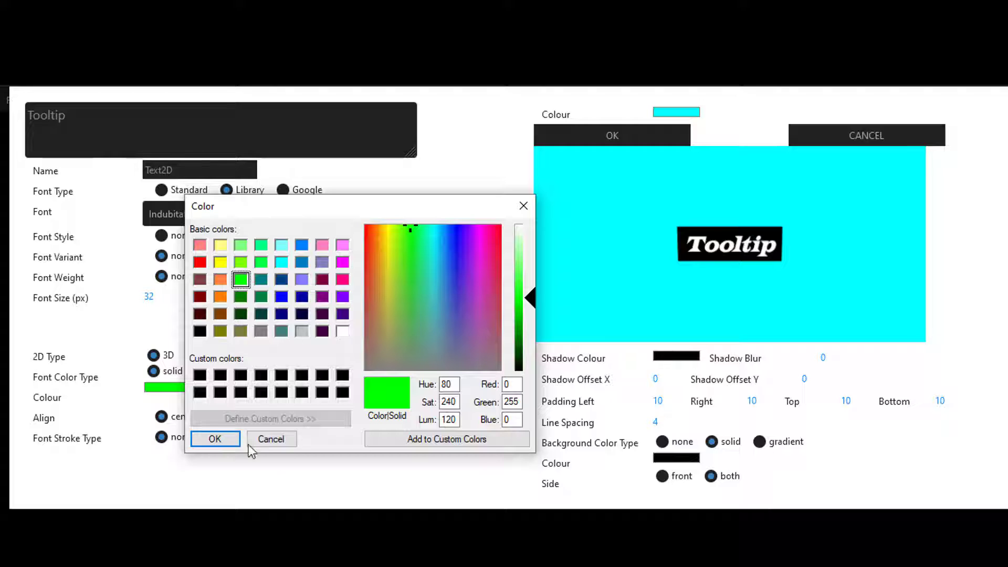
click(212, 439)
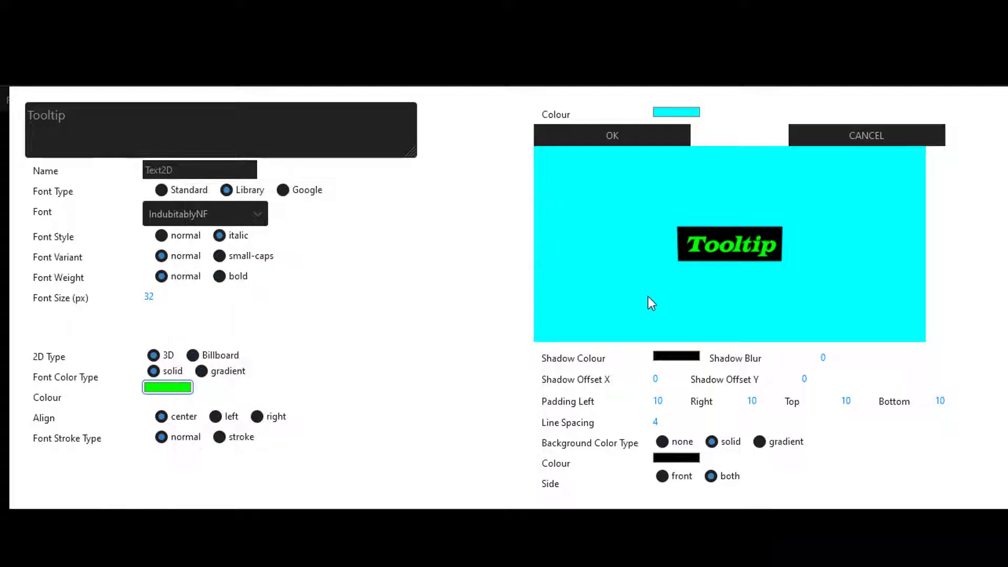
click(677, 458)
click(262, 286)
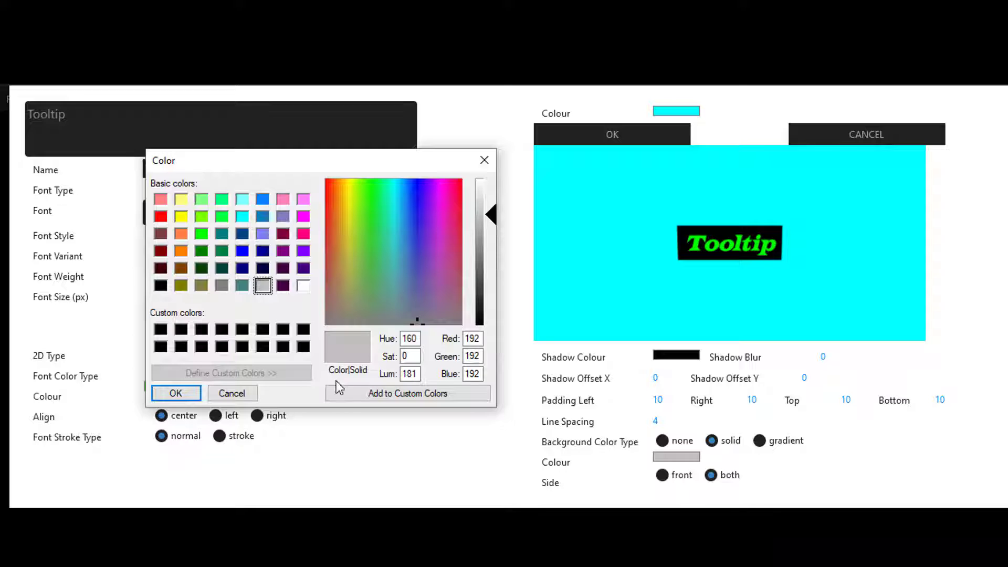
click(175, 393)
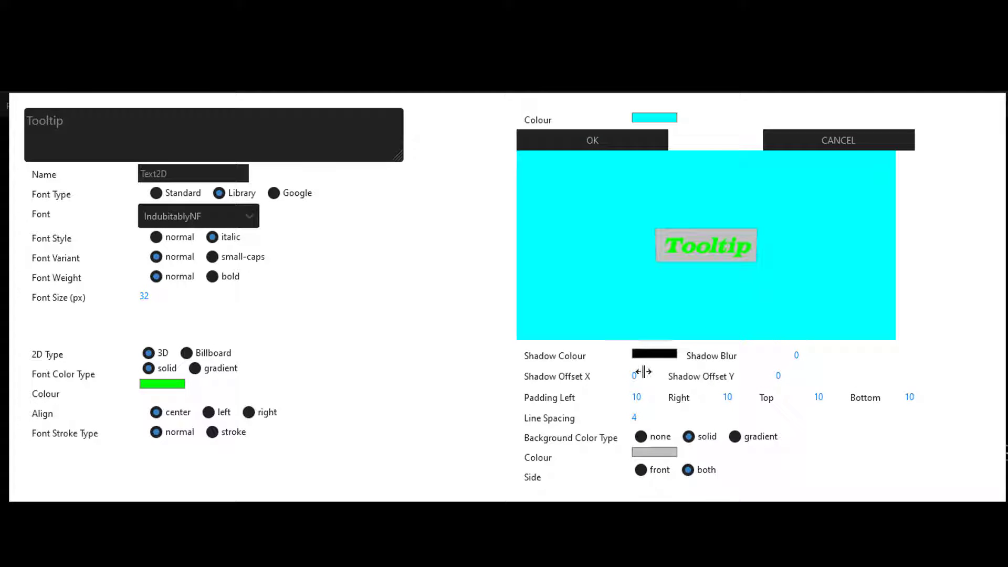
Step: Set the text's shadow offset to 4 in both X and Y, and apply the popup styling
click(644, 375)
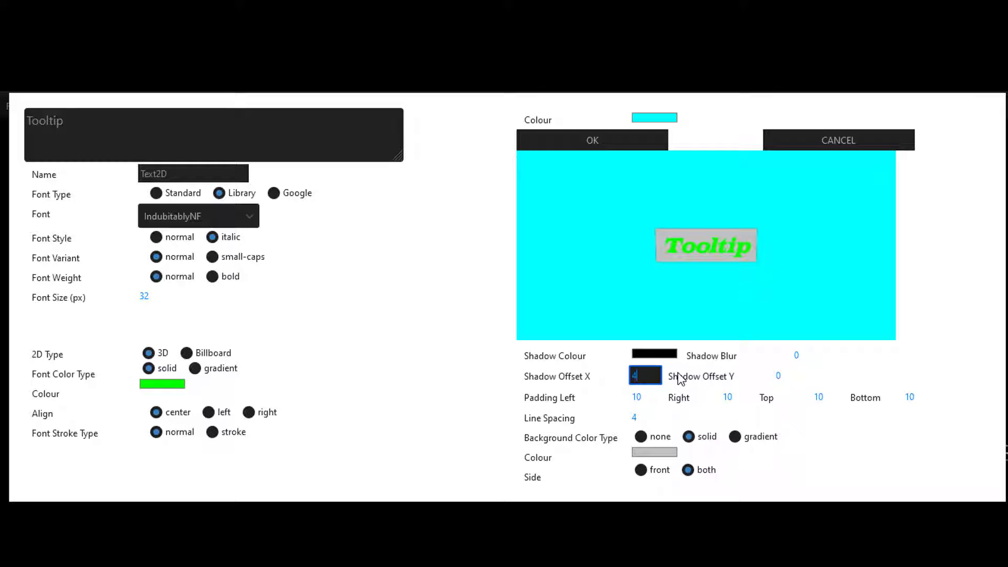
text(4)
click(786, 376)
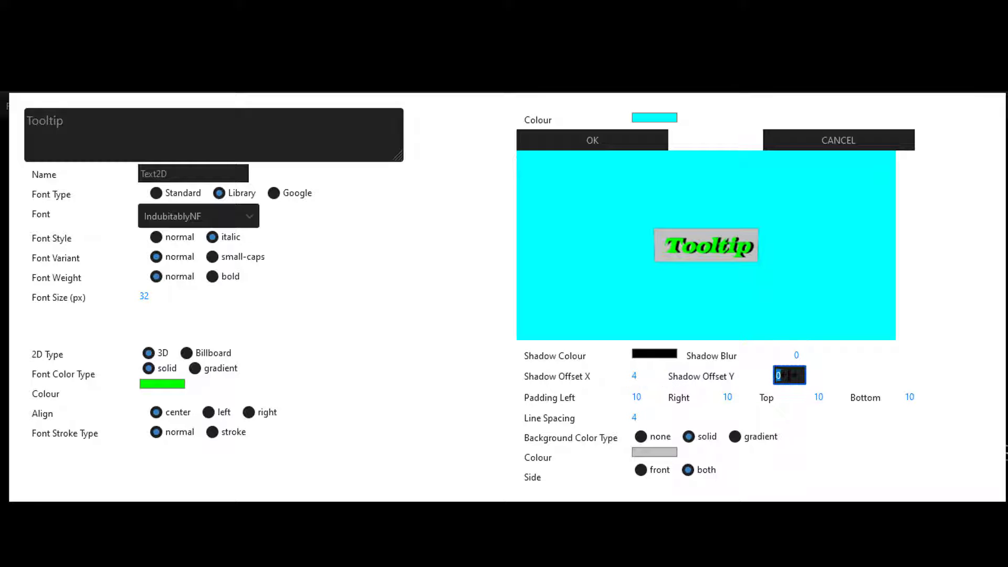
click(883, 449)
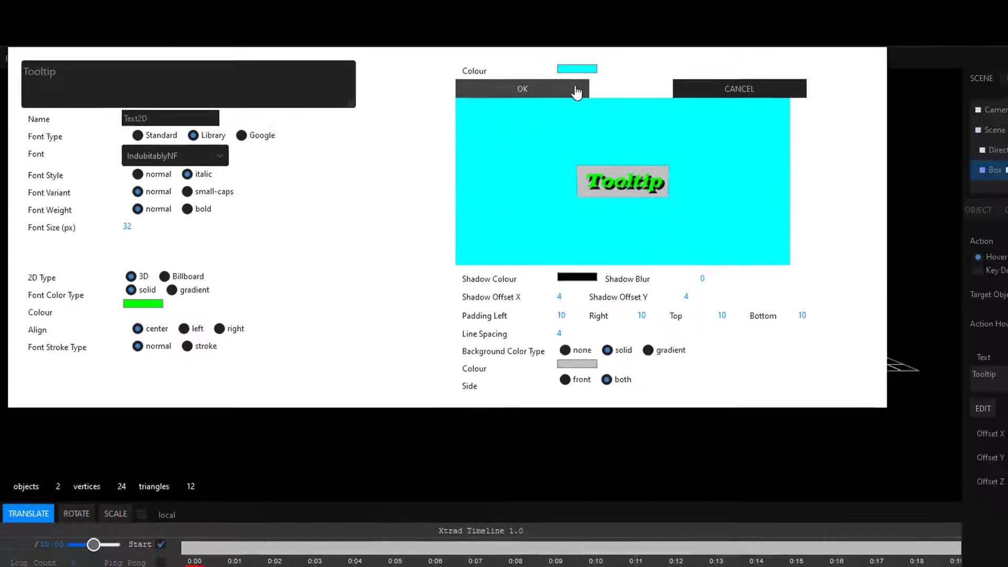
click(655, 145)
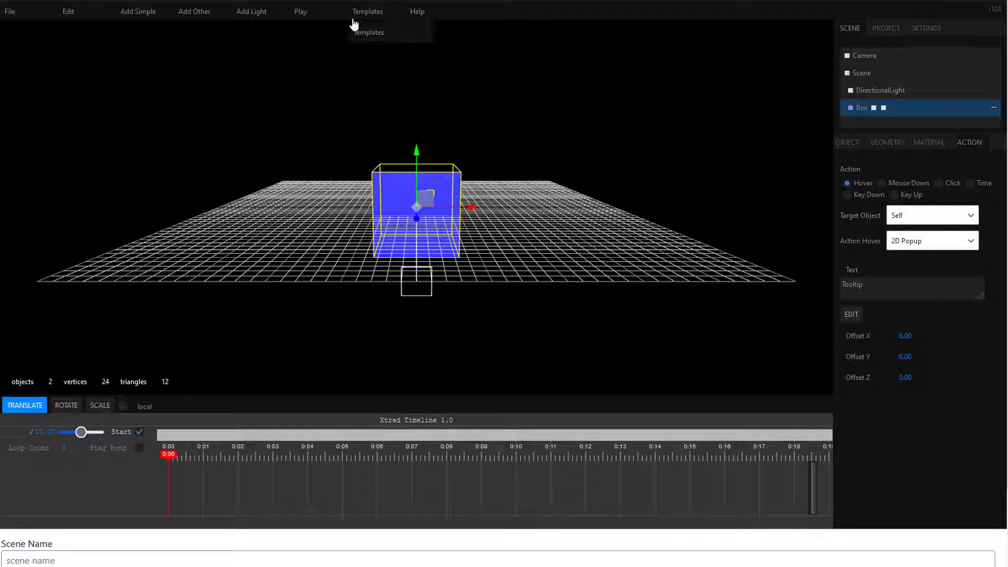
Step: Play the scene to check the styled tooltip on the box, and stop playback
click(302, 12)
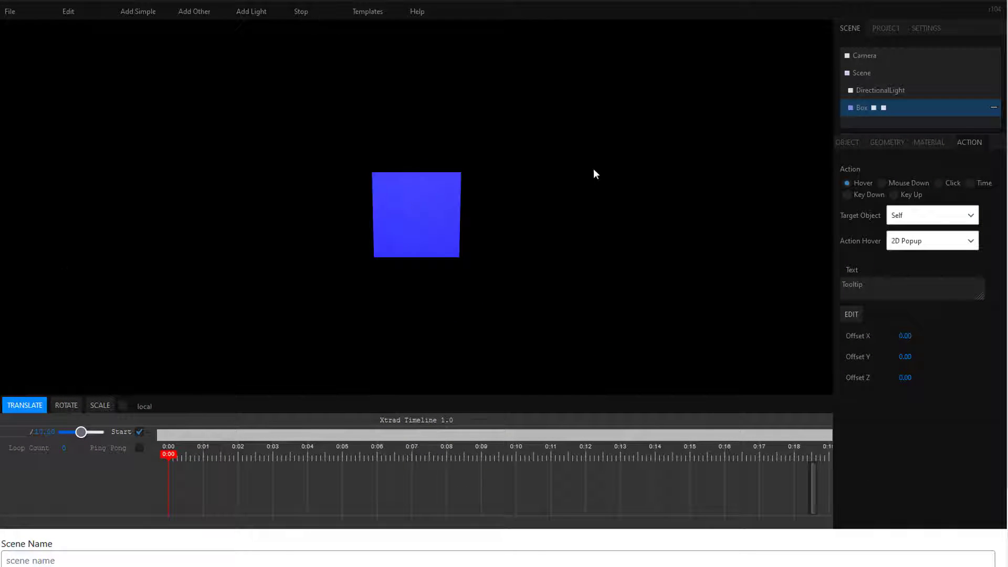
mouse_move(429, 206)
click(302, 11)
Step: Set the popup's Y offset to 10, play the scene to check the tooltip's placement, and stop playback
click(905, 356)
text(10)
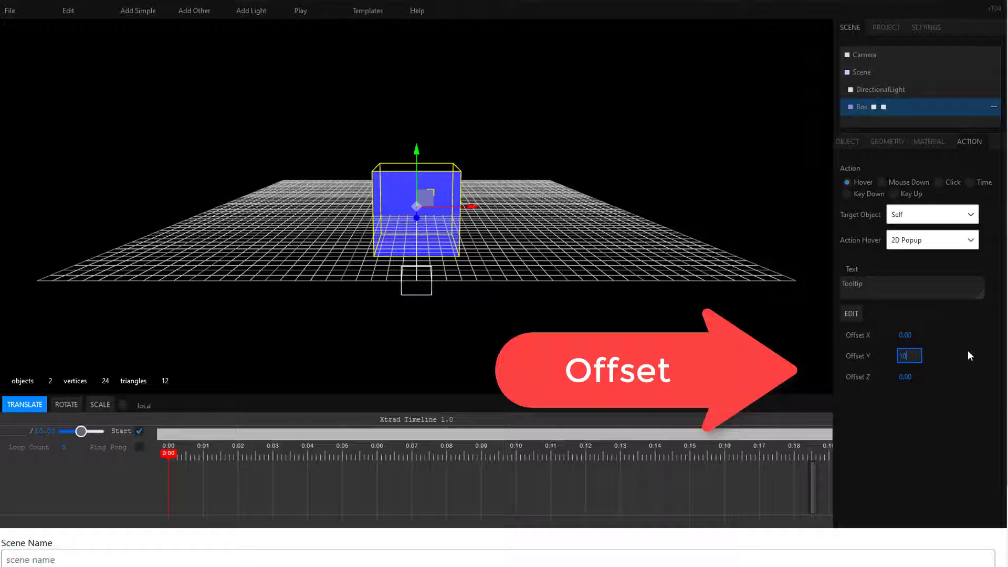
key(Return)
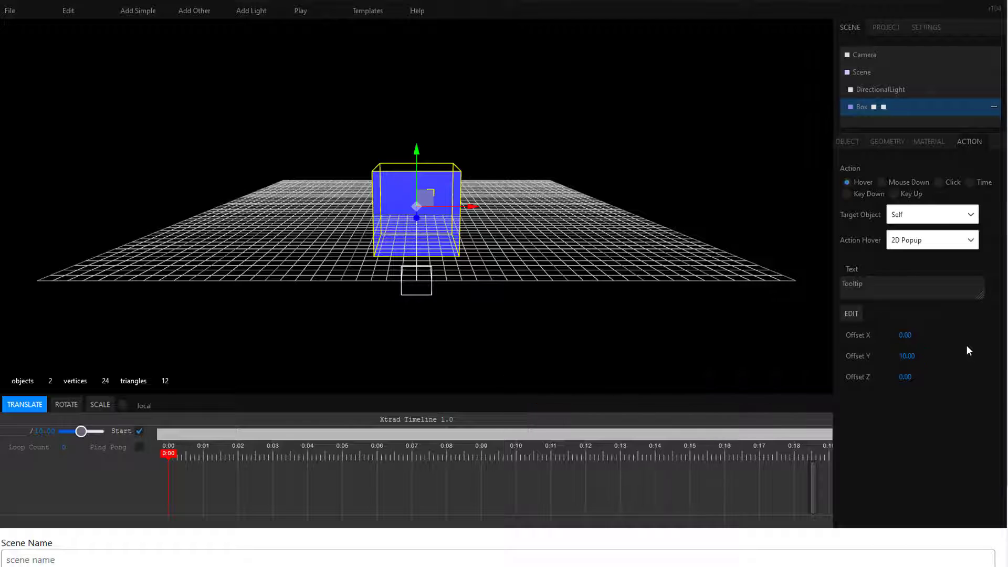
click(300, 11)
mouse_move(407, 215)
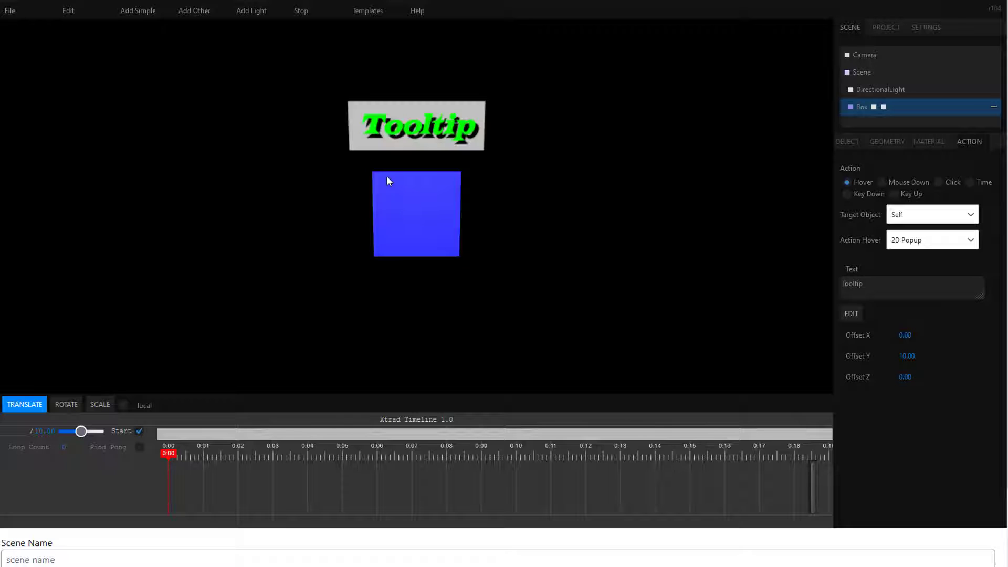
click(299, 13)
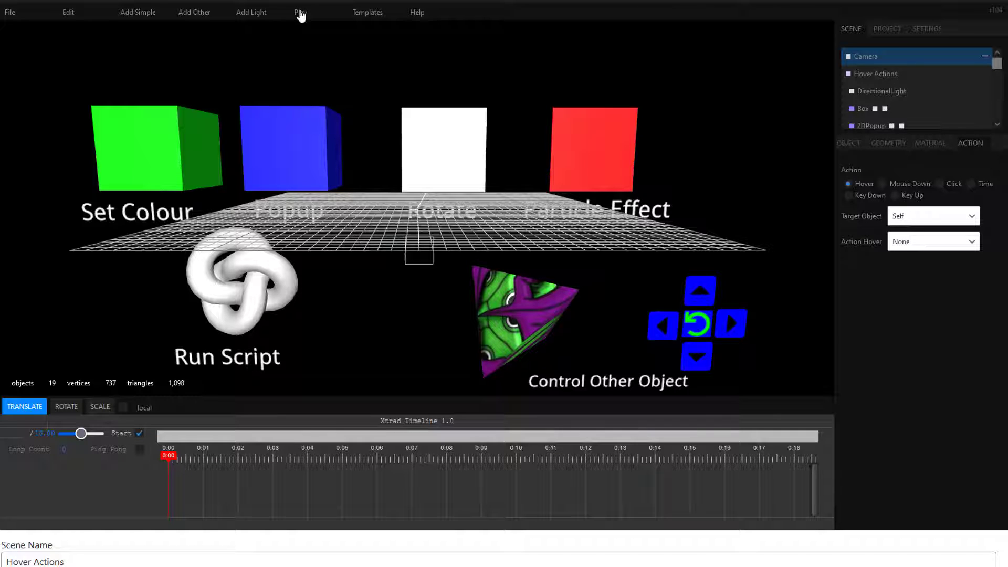
Step: Play the Hover Actions scene and trigger the Popup, Rotate, Particle Effect and Run Script objects to examine their effects
click(301, 14)
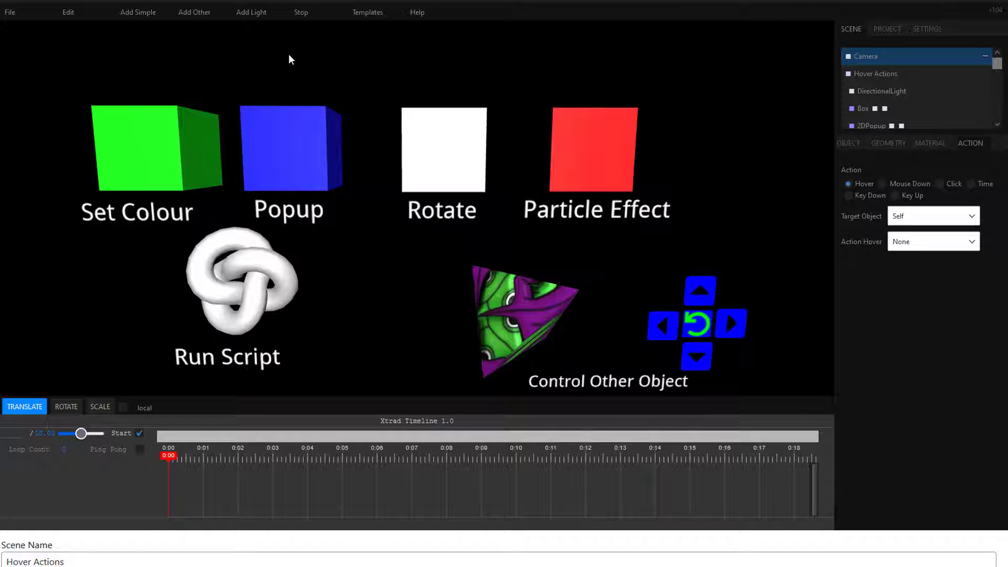
mouse_move(287, 135)
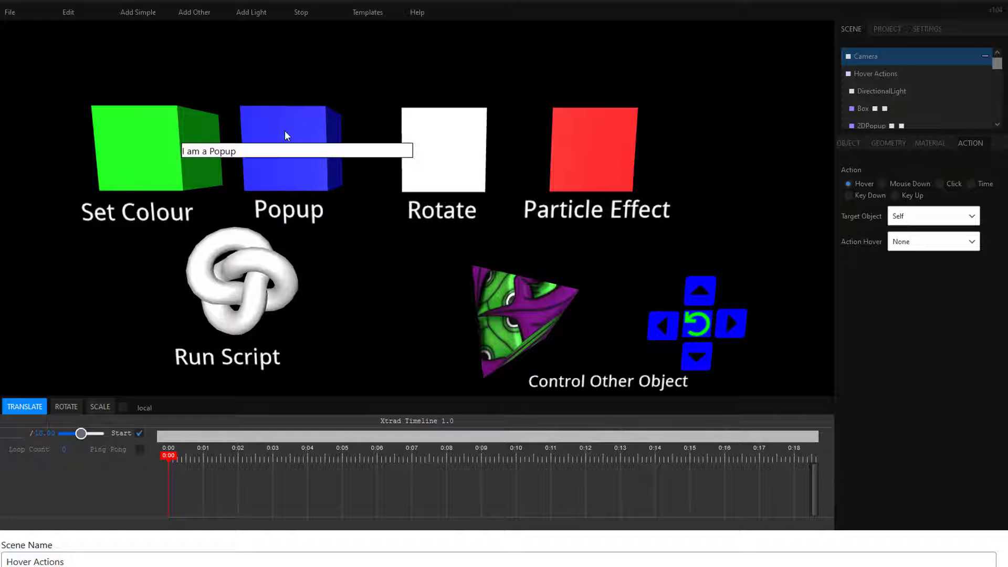
mouse_move(450, 141)
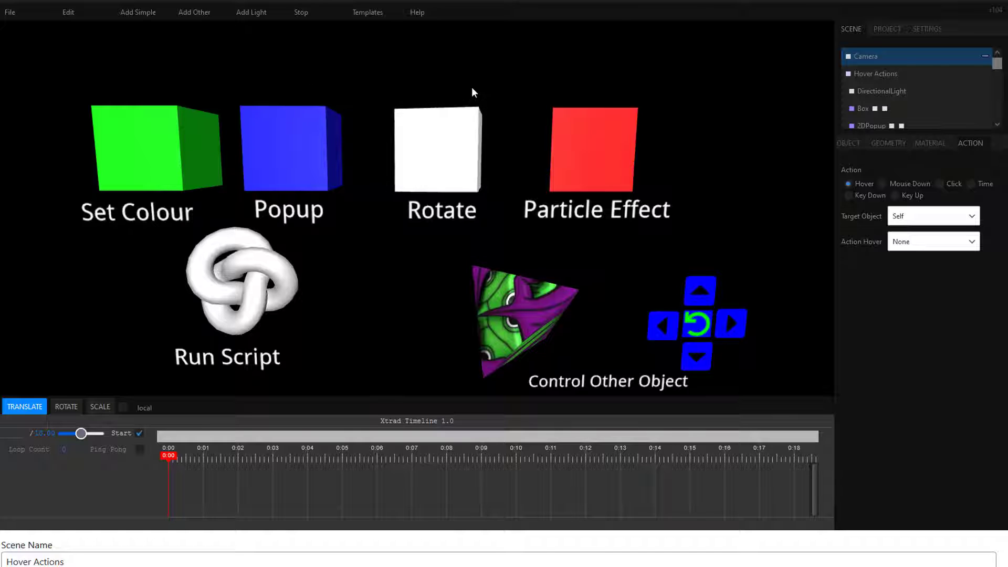
mouse_move(604, 146)
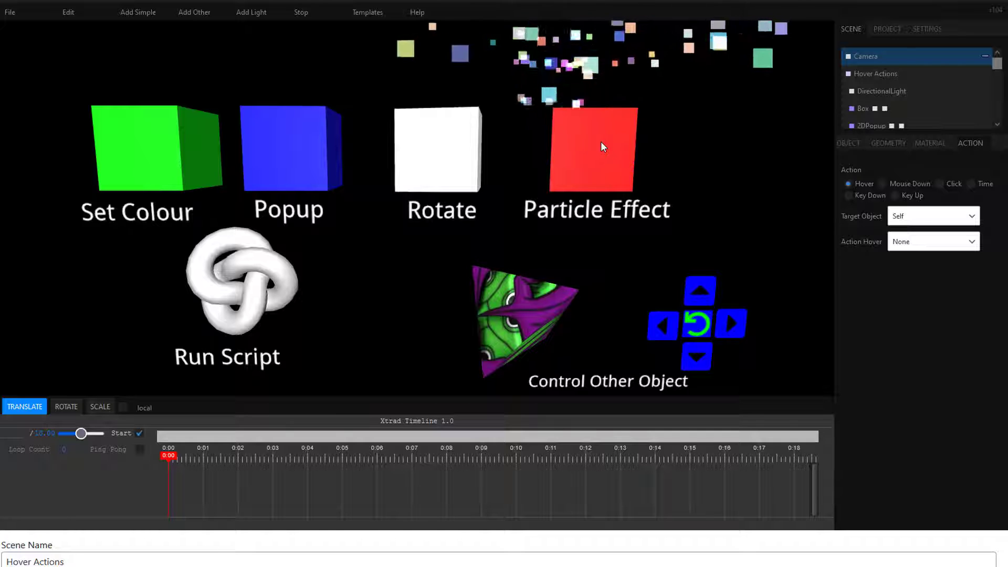
mouse_move(242, 299)
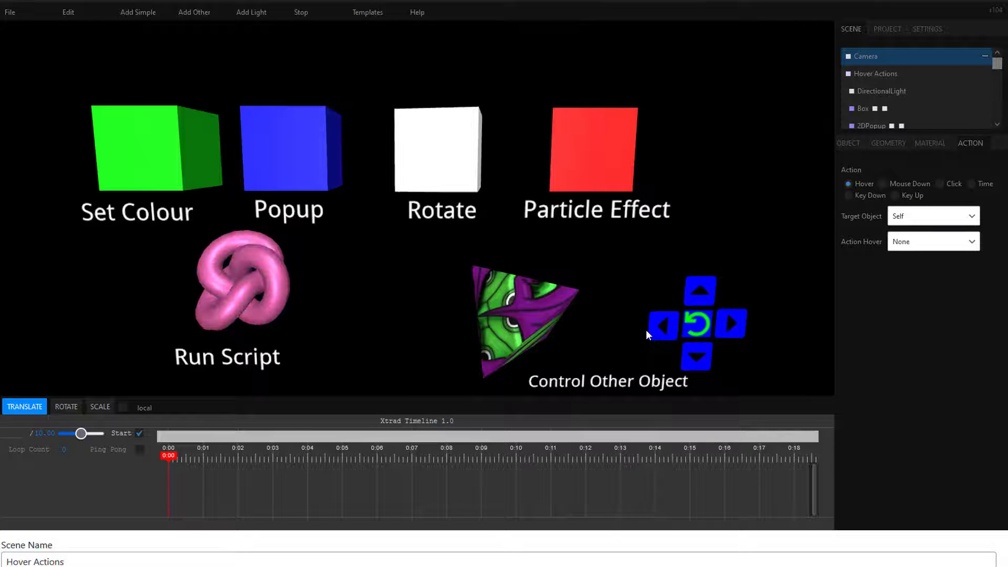
Step: Trigger the arrow controls of the Control Other Object group to examine how they move the textured object, and stop playback
mouse_move(660, 327)
mouse_move(695, 292)
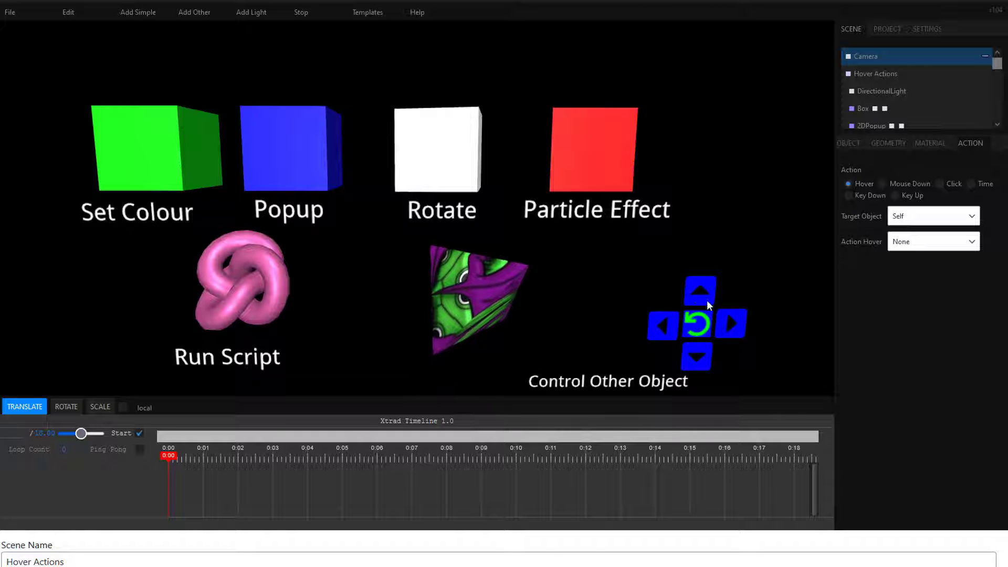
mouse_move(732, 323)
mouse_move(709, 350)
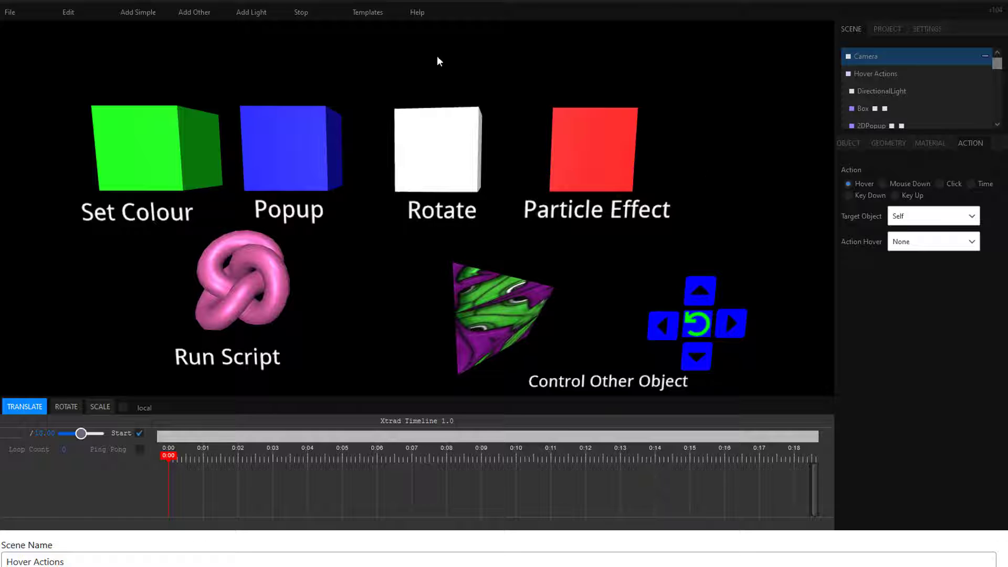
click(300, 19)
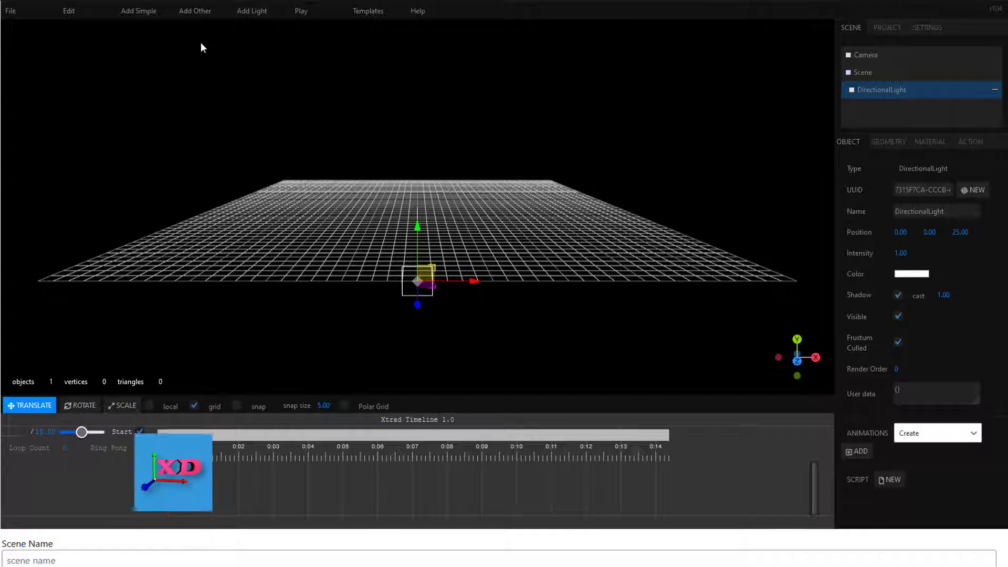
Step: Add a box to the new scene and create an animation for it
mouse_move(144, 12)
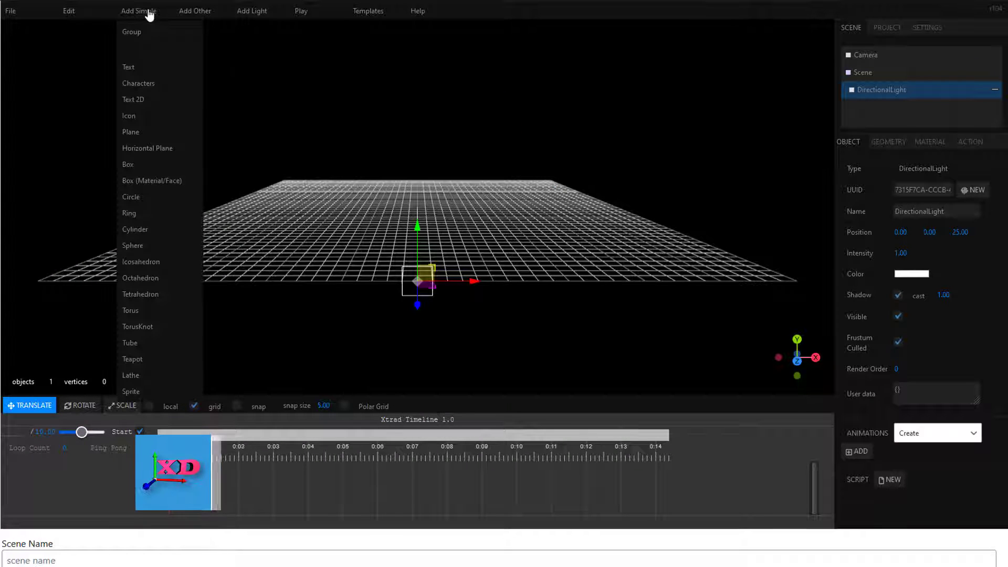
click(128, 167)
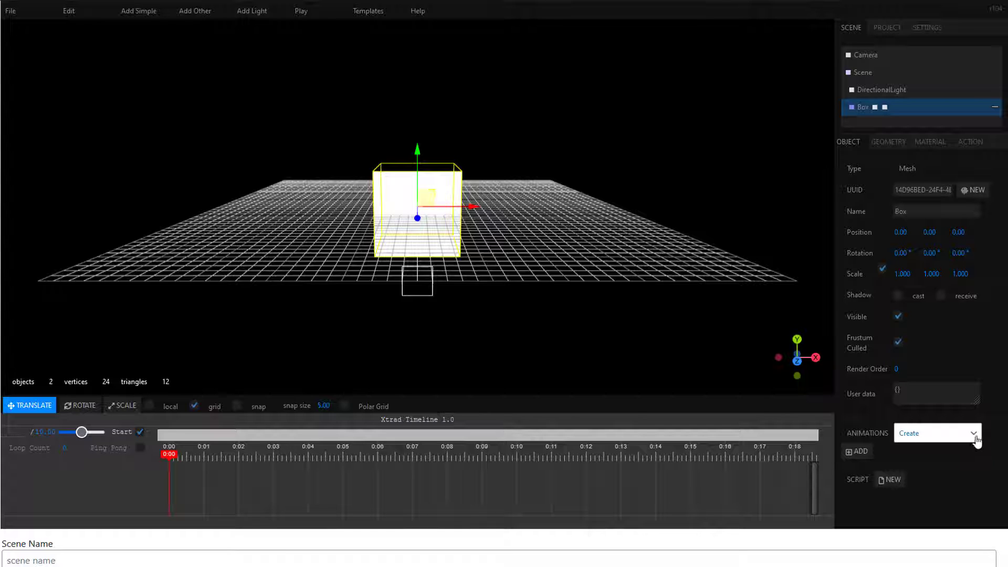
click(857, 452)
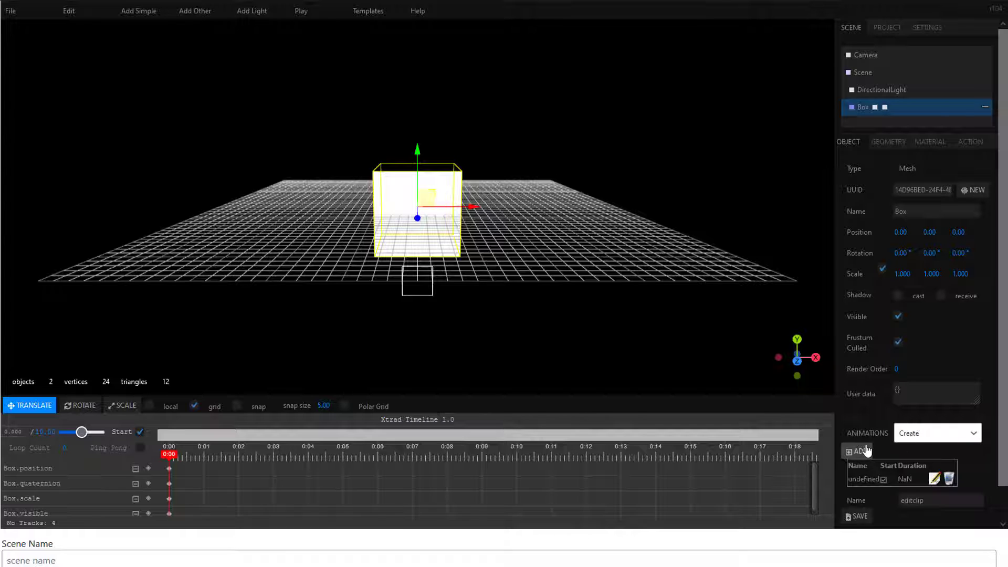
Step: Keyframe the box's position and rotation at 0:05, moved to about X -11.75, Z -46.55 and rotated about 32° around Y
drag(171, 458, 342, 455)
drag(472, 207, 377, 208)
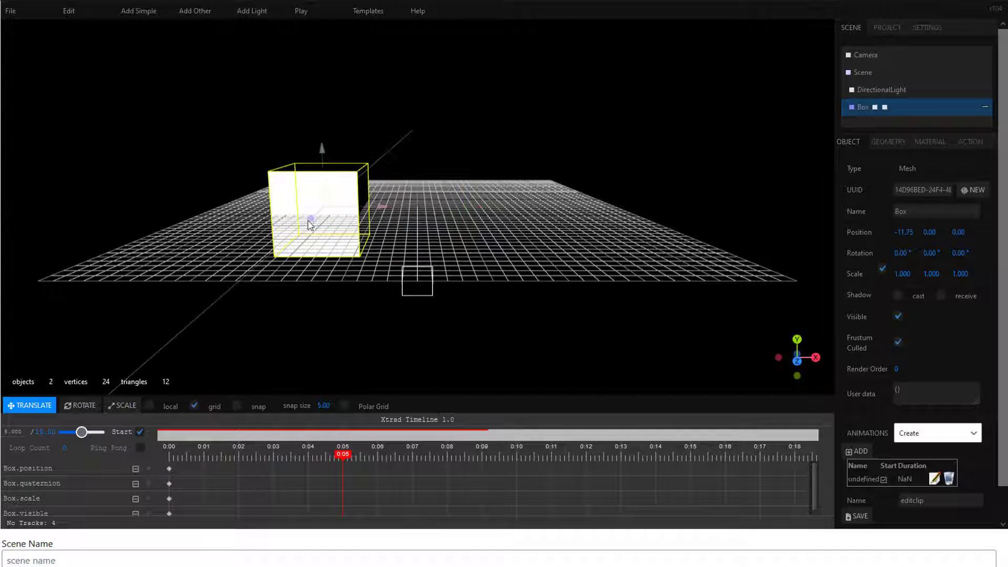
drag(310, 221, 397, 176)
click(81, 411)
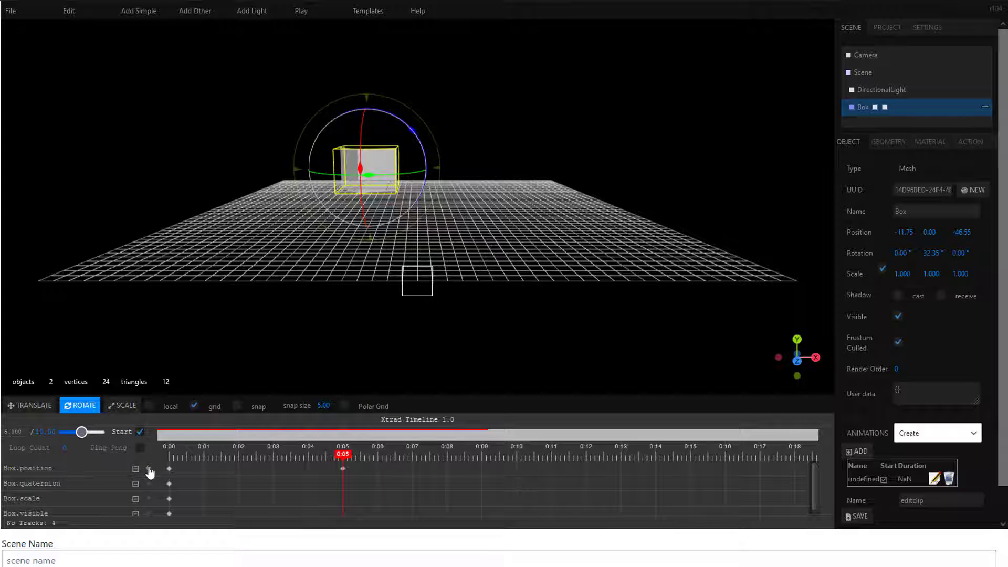
Step: Keyframe the box's position and rotation at 0:10, moved to about X 29.6, Z -2.8 and rotated about -53.7° around Y
drag(343, 453, 516, 454)
drag(417, 170, 598, 168)
click(30, 406)
drag(558, 176, 641, 371)
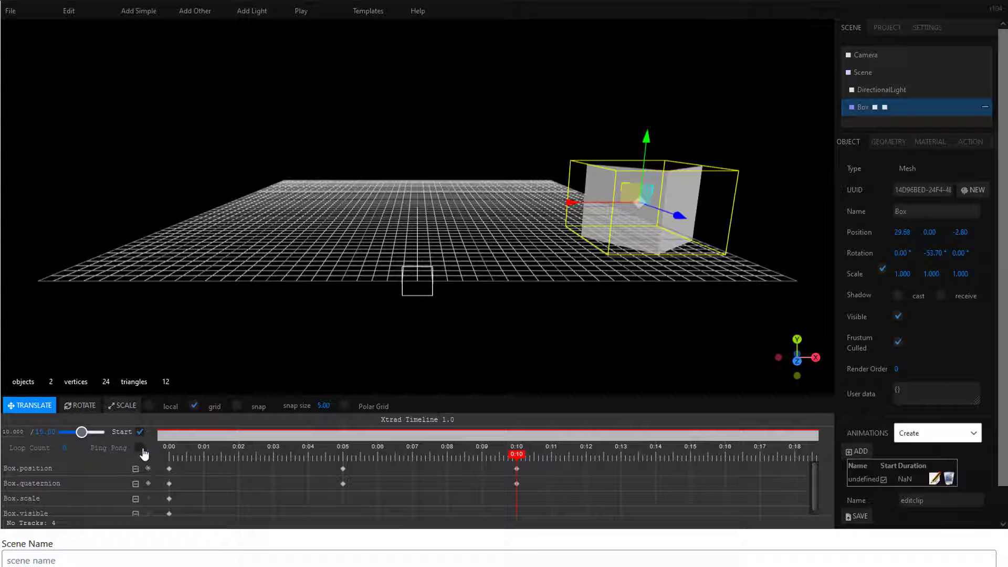
Step: Enable Ping Pong for the box's animation, play the scene to check the motion, and stop playback
click(301, 11)
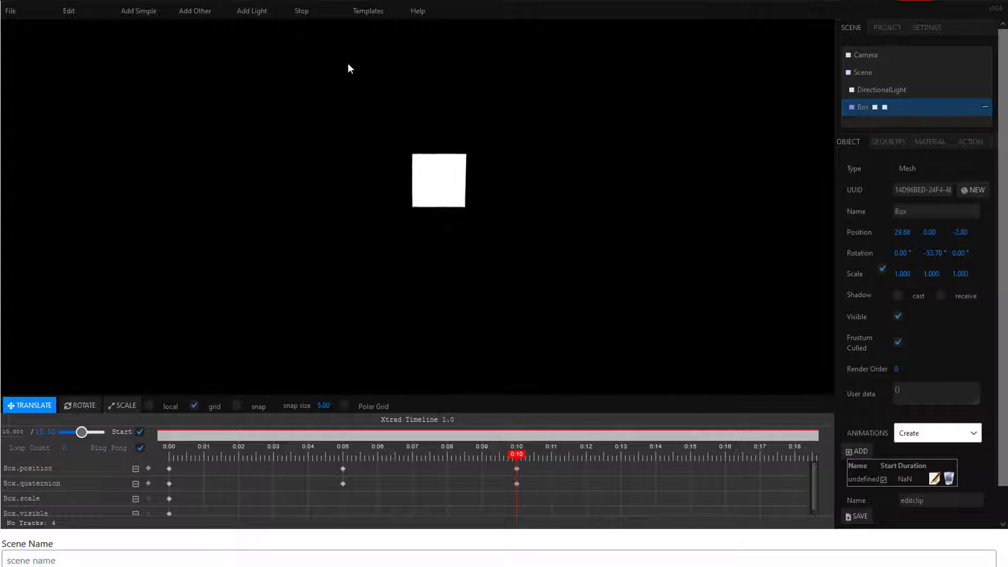
click(306, 13)
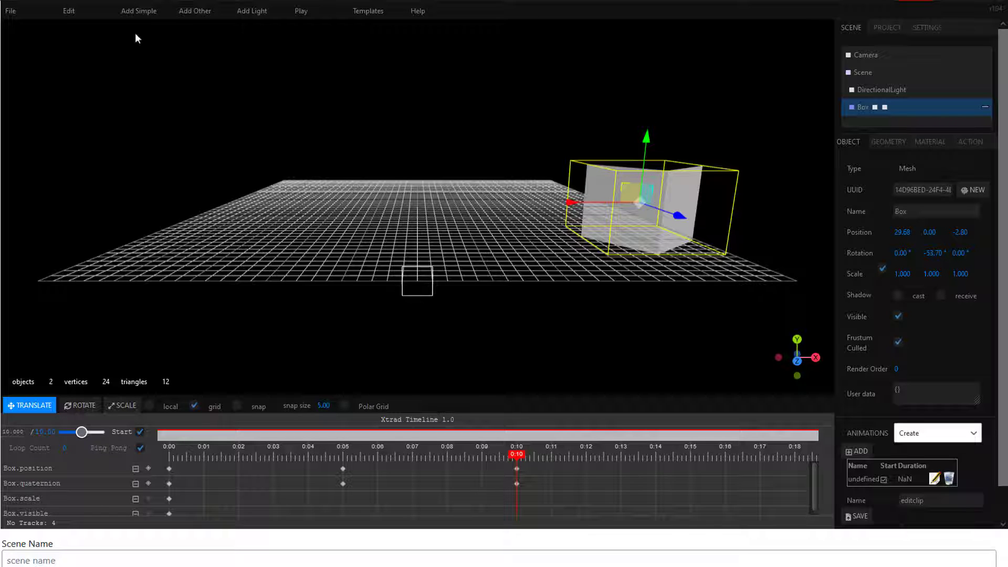
Step: Add a plane scaled to 0.4 and move it along X to the opposite side of the grid from the box
mouse_move(127, 15)
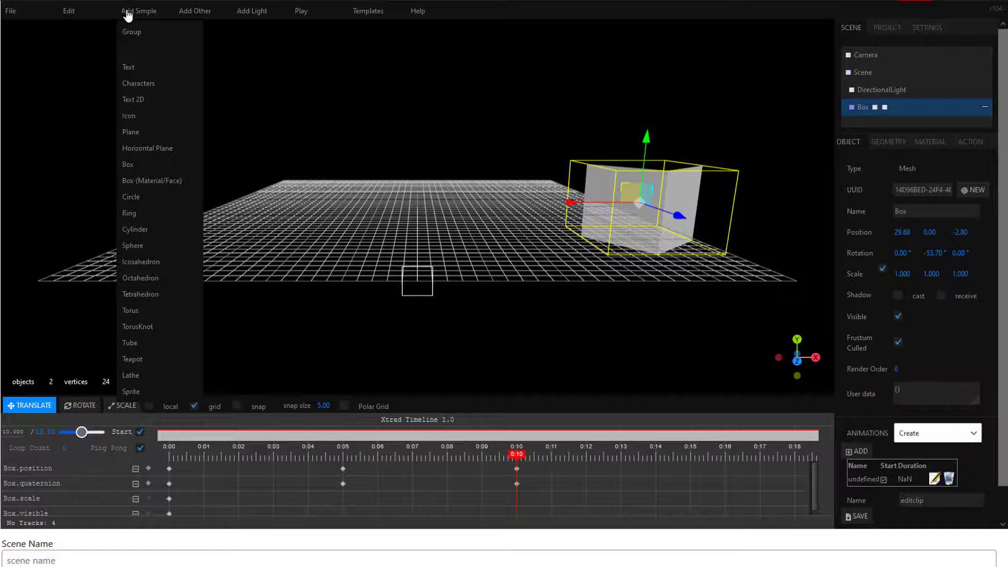
click(131, 132)
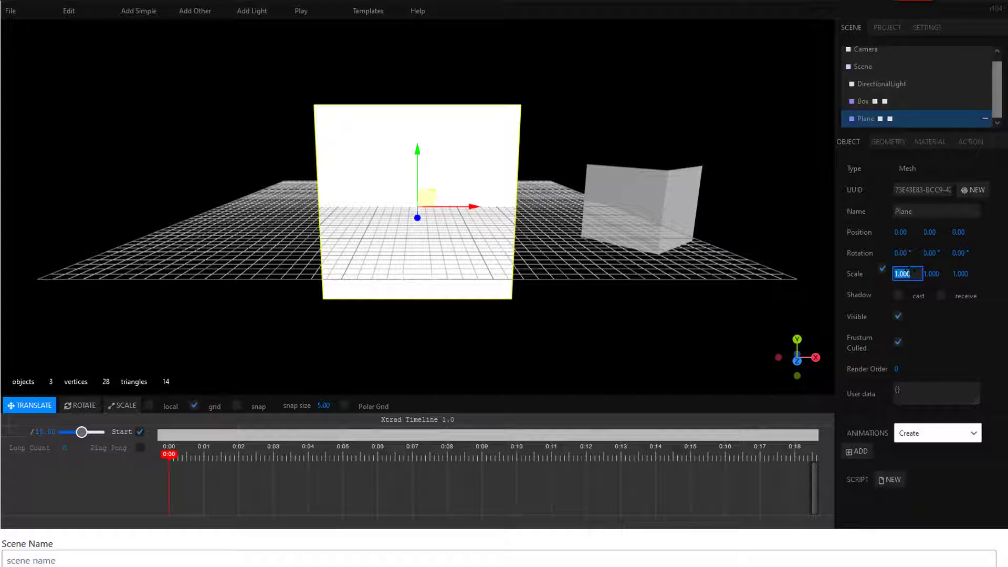
key(Return)
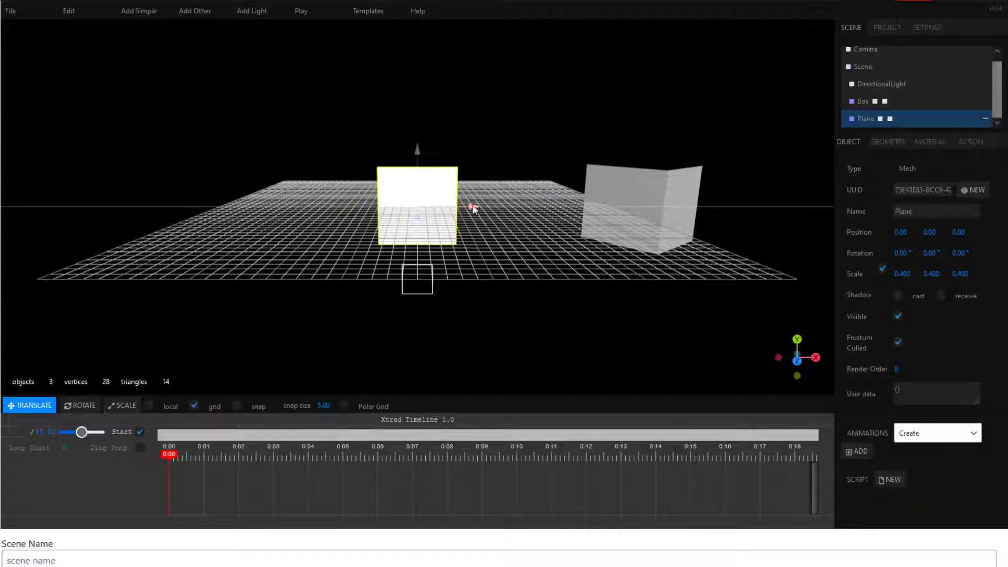
drag(473, 207, 252, 207)
Step: Change the plane's material colour to blue
click(931, 141)
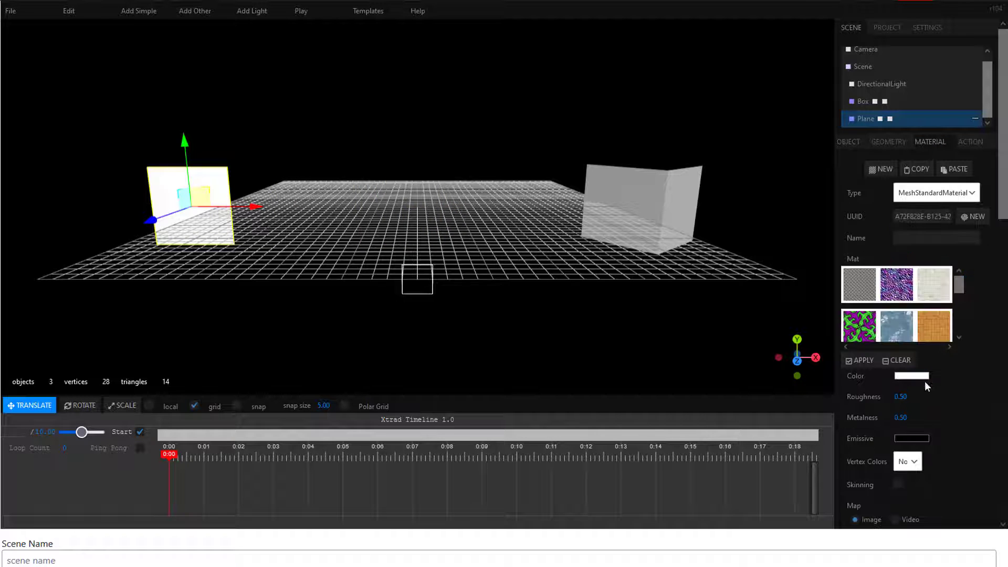
click(913, 376)
click(332, 176)
click(284, 281)
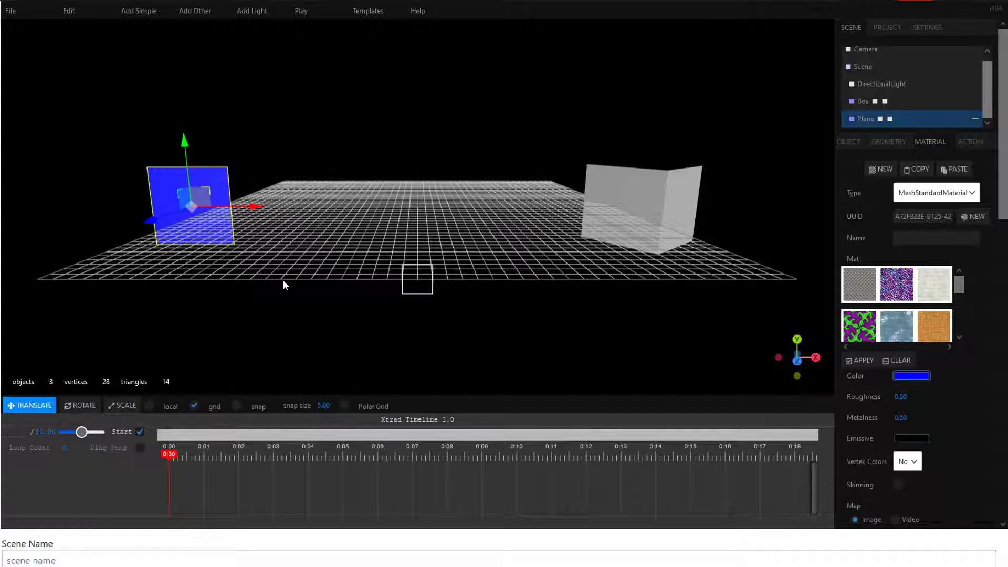
Step: Give the plane a Play Animation hover action with animation type Object and Box.editclip as its object
click(971, 142)
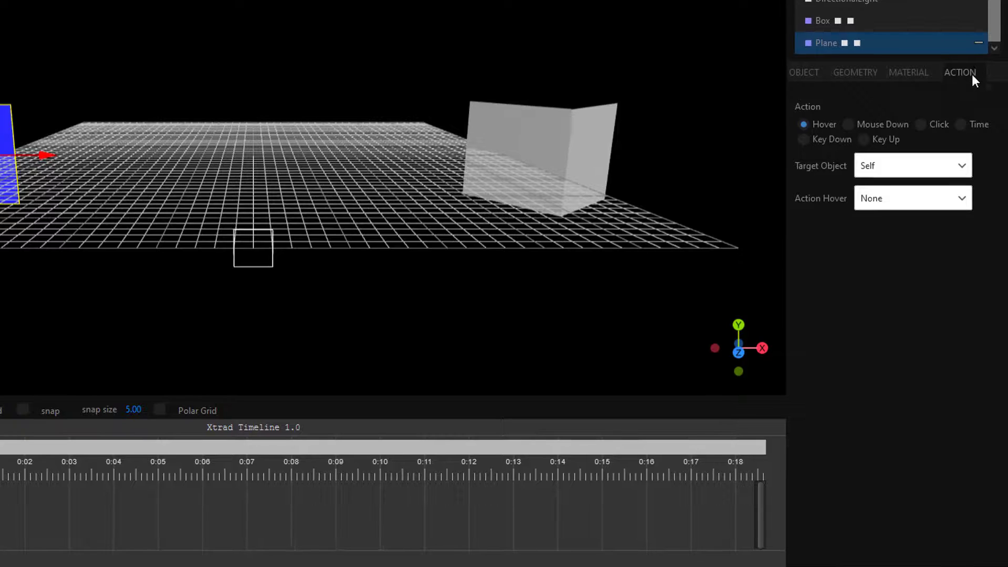
click(964, 202)
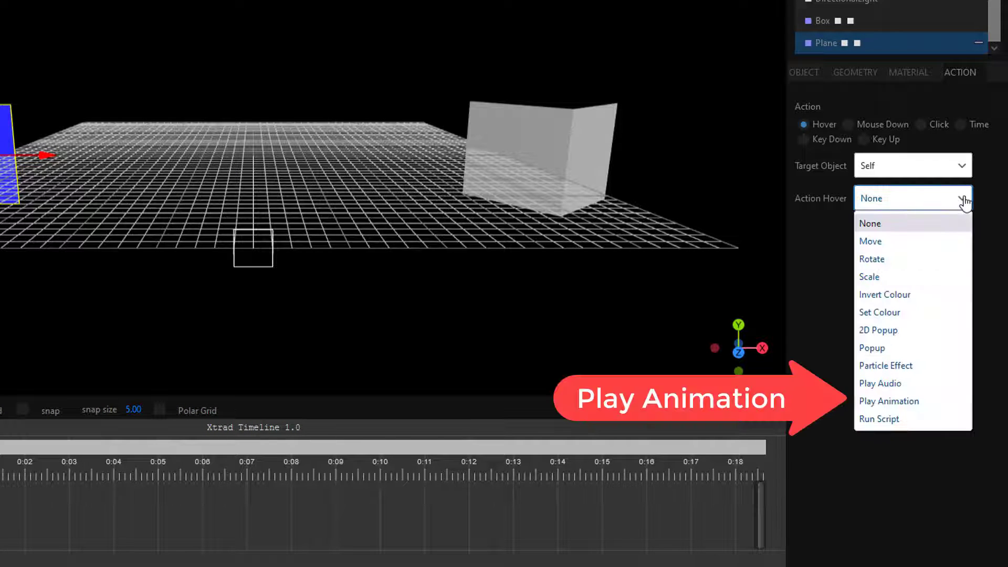
click(919, 402)
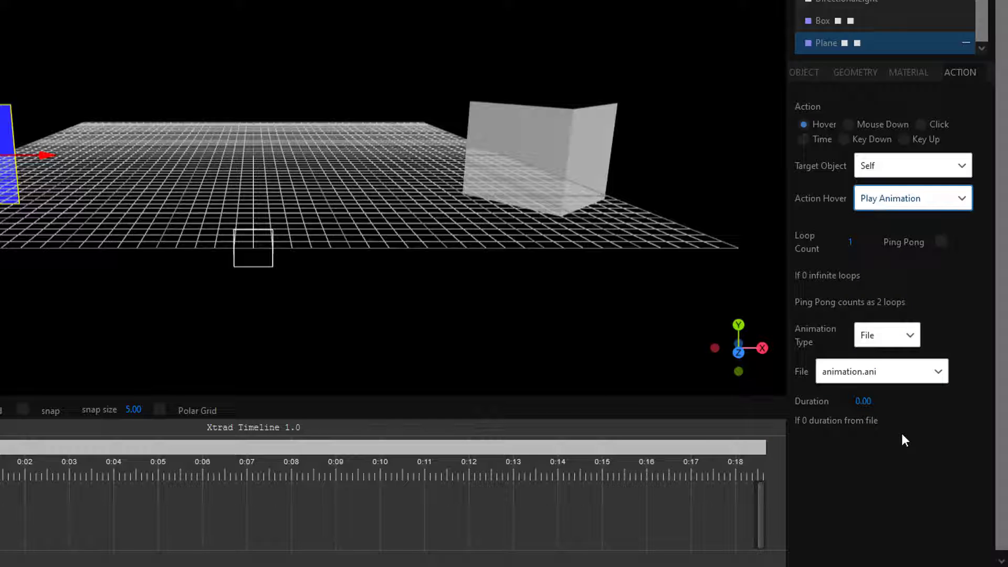
click(914, 338)
click(872, 379)
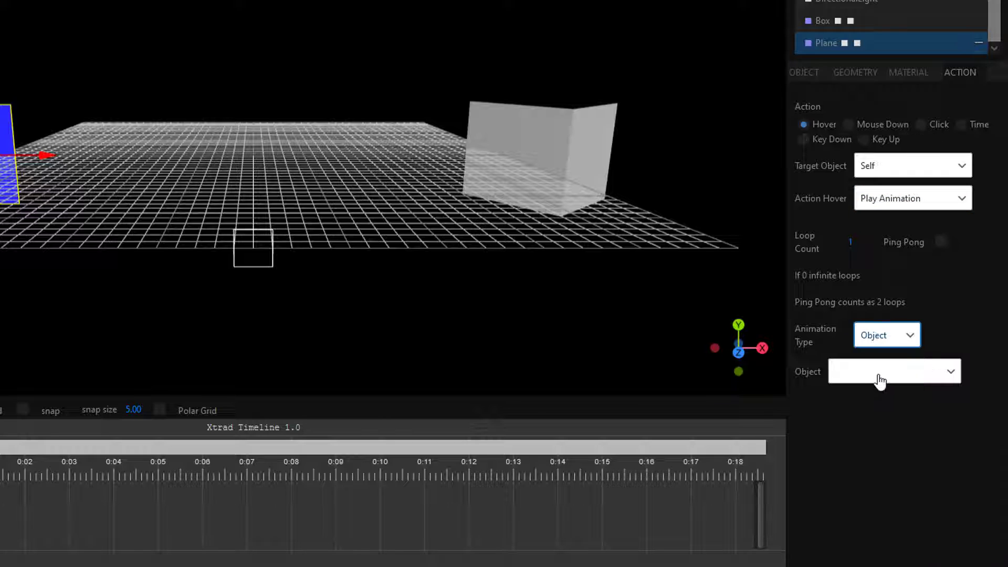
click(951, 373)
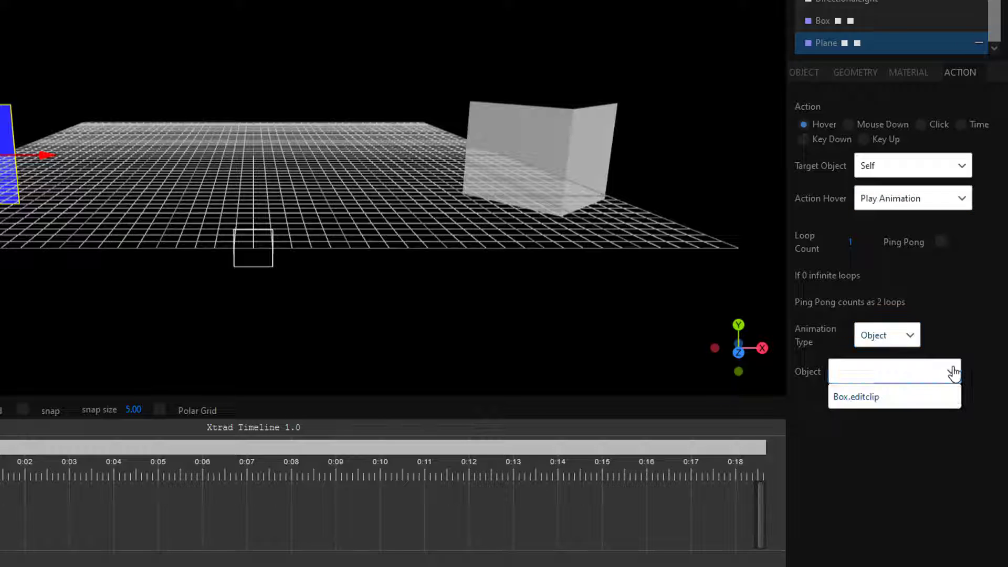
click(920, 397)
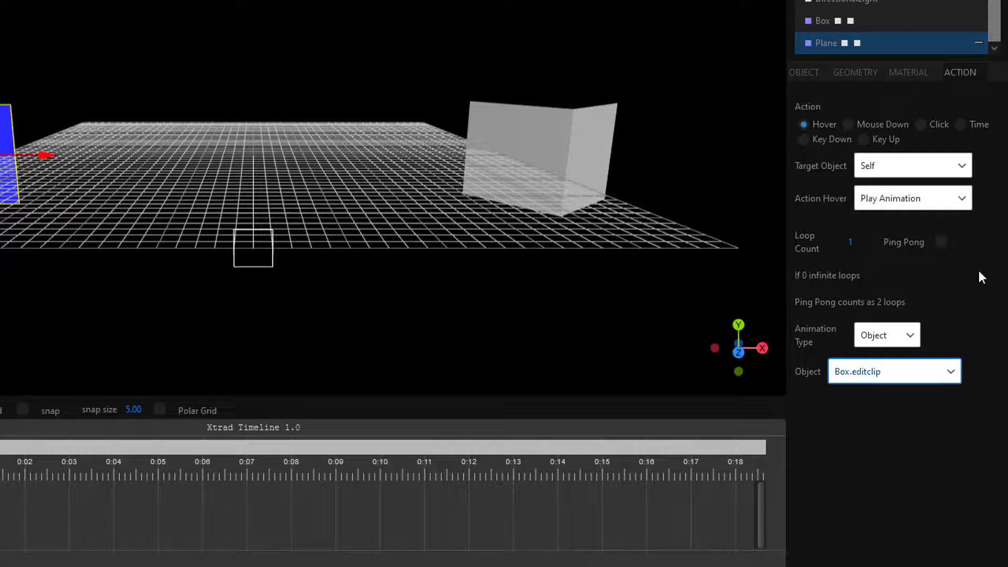
Step: Test-play the scene, turn off Start for the box's animation, and play again to check the plane's hover action
click(301, 11)
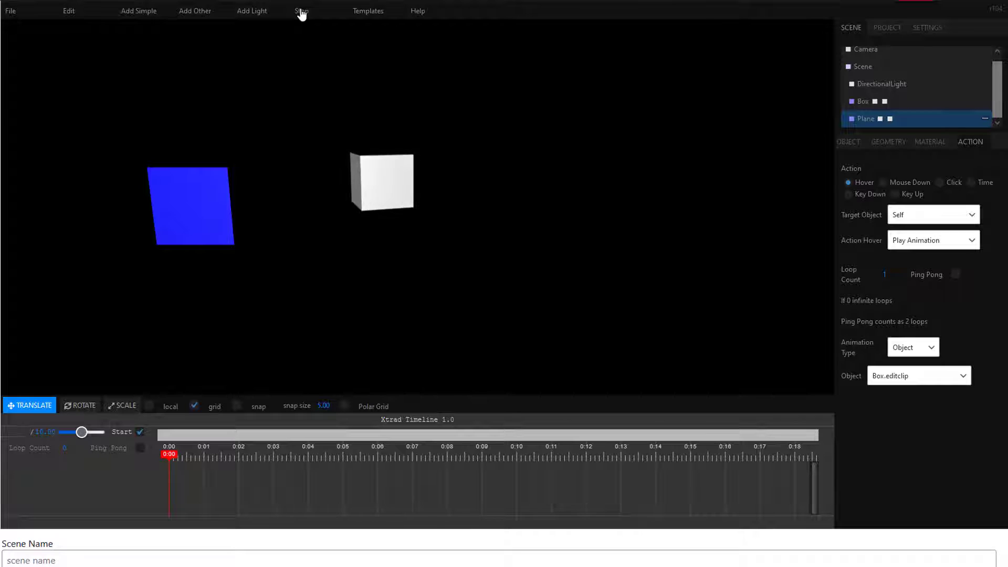
click(301, 11)
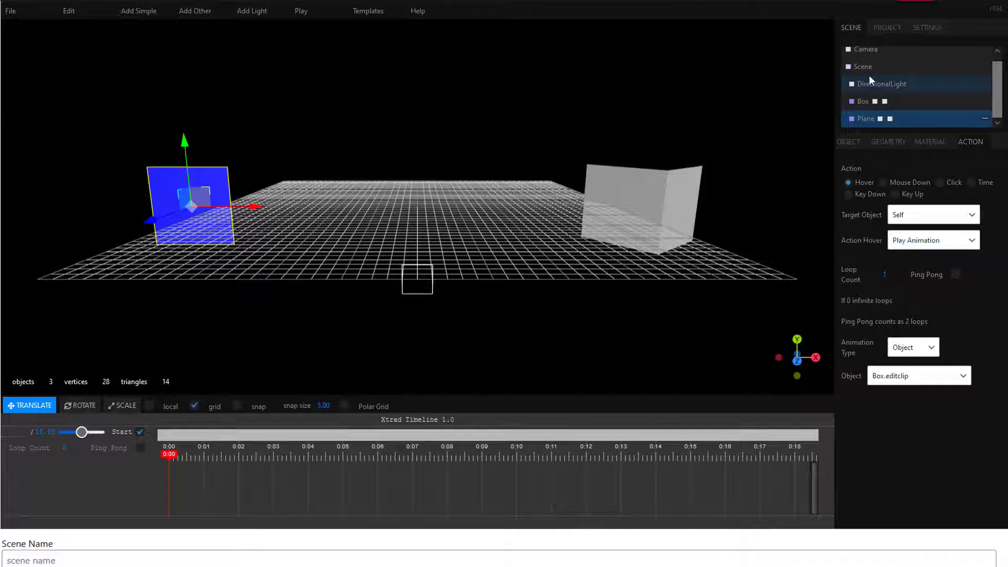
click(869, 97)
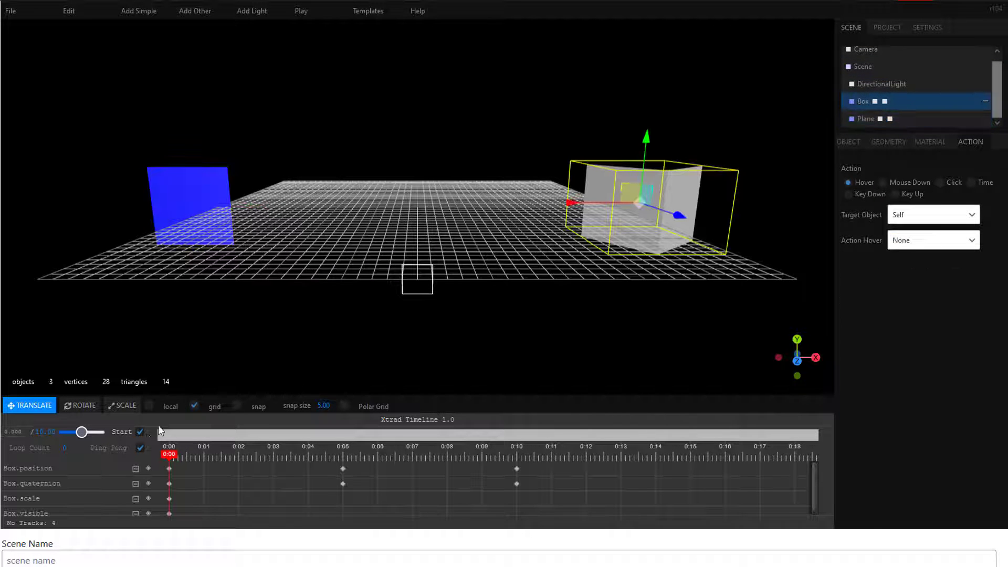
click(301, 12)
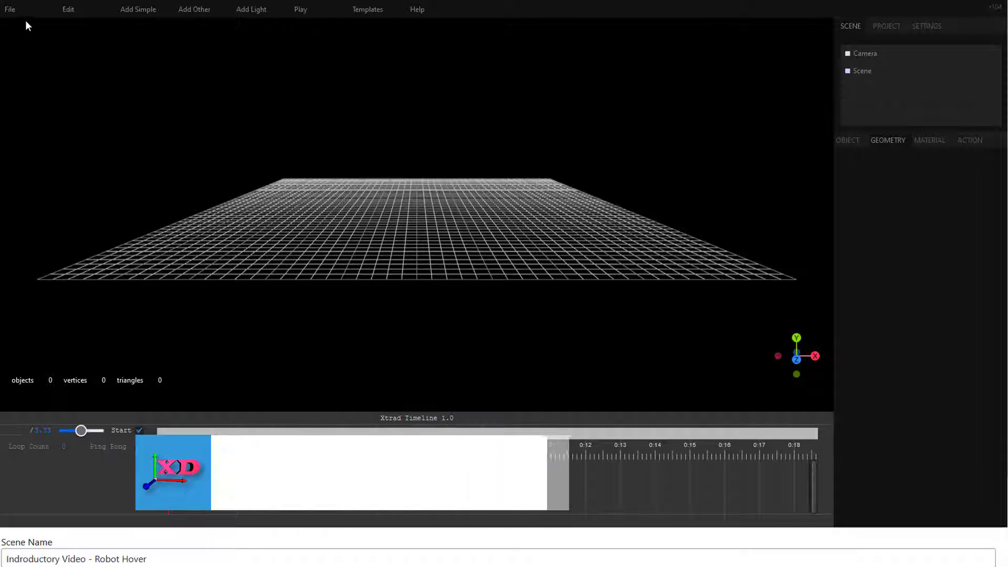
Step: Start a new exterior scene with height 45%, the TropicalSunnyDay-1024 skybox and a textured ground
click(10, 9)
click(30, 64)
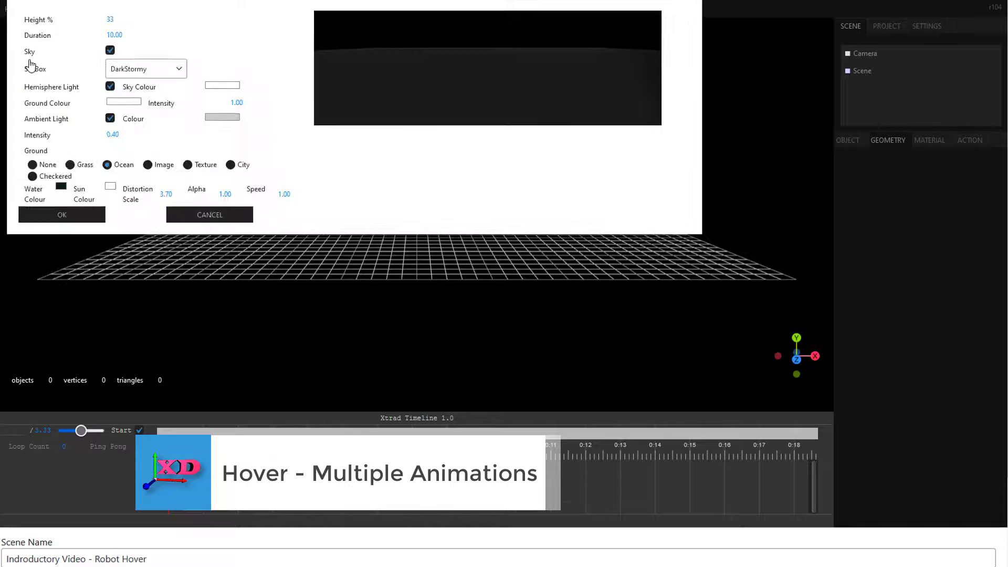
click(109, 19)
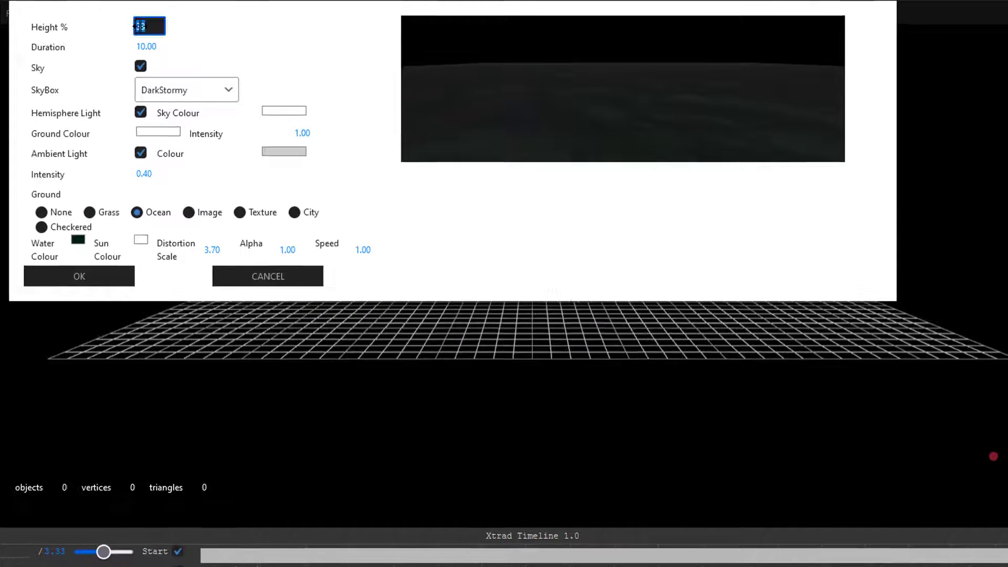
click(218, 91)
click(223, 185)
click(240, 212)
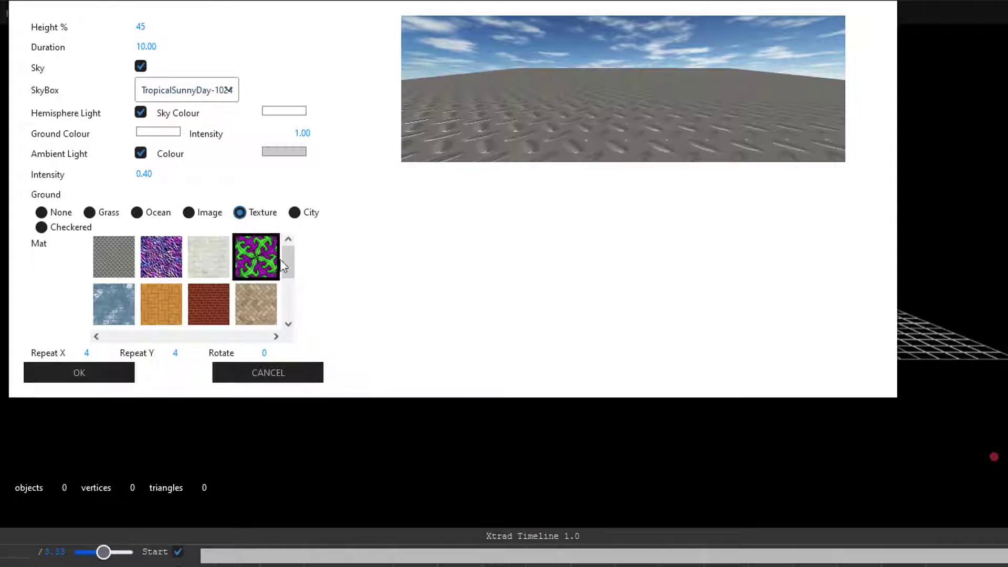
Step: Choose the dark metal tread-plate texture for the ground, repeat it 16 times in X and Y, and create the exterior
drag(284, 266, 236, 288)
click(114, 321)
click(91, 350)
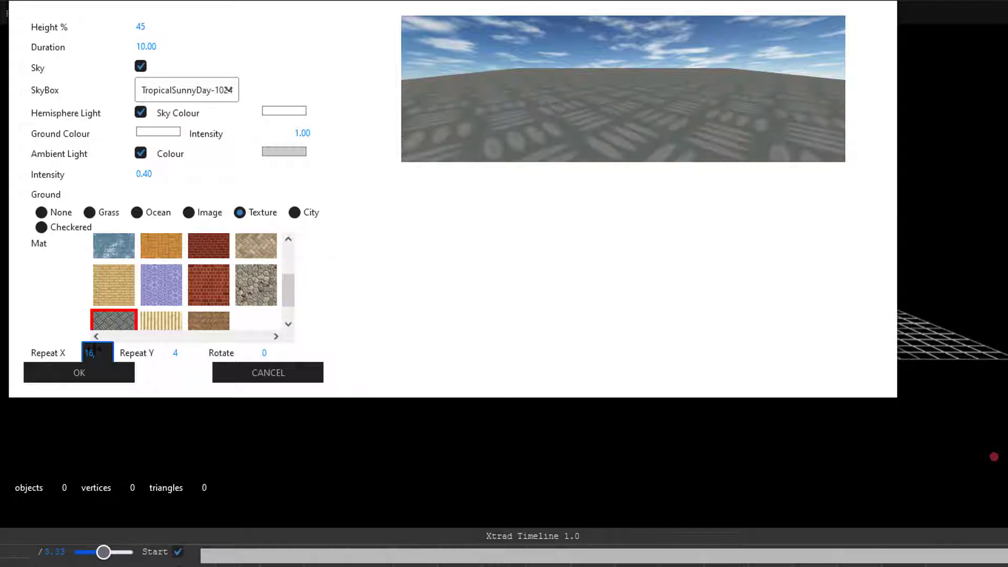
click(186, 351)
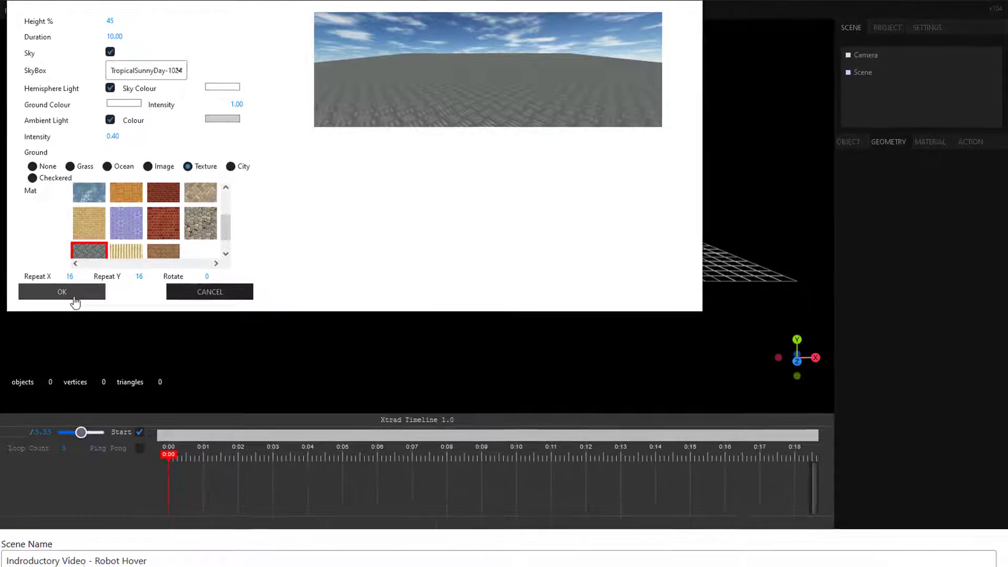
click(94, 378)
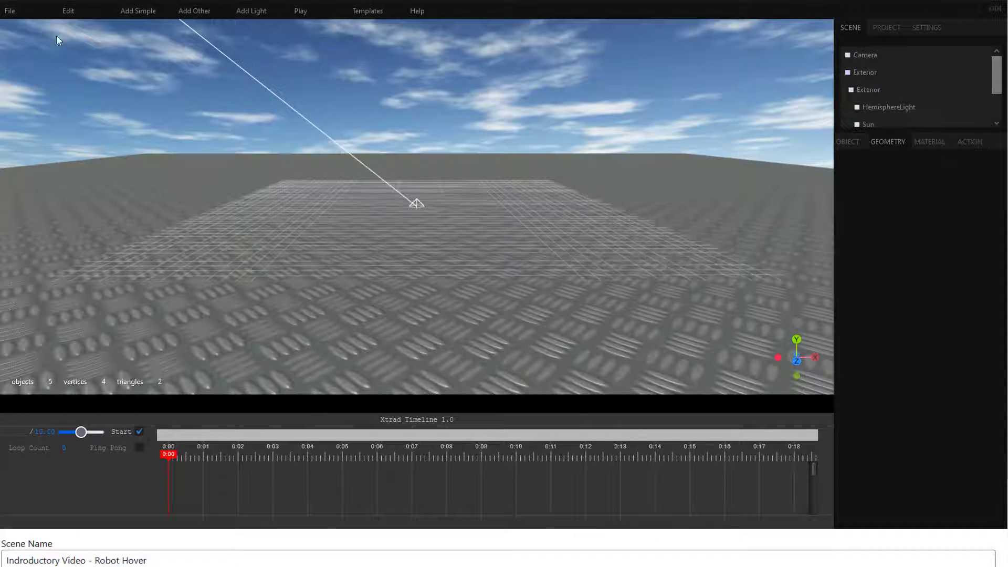
Step: Import the RobotExpressive.glb model into the exterior scene
mouse_move(17, 11)
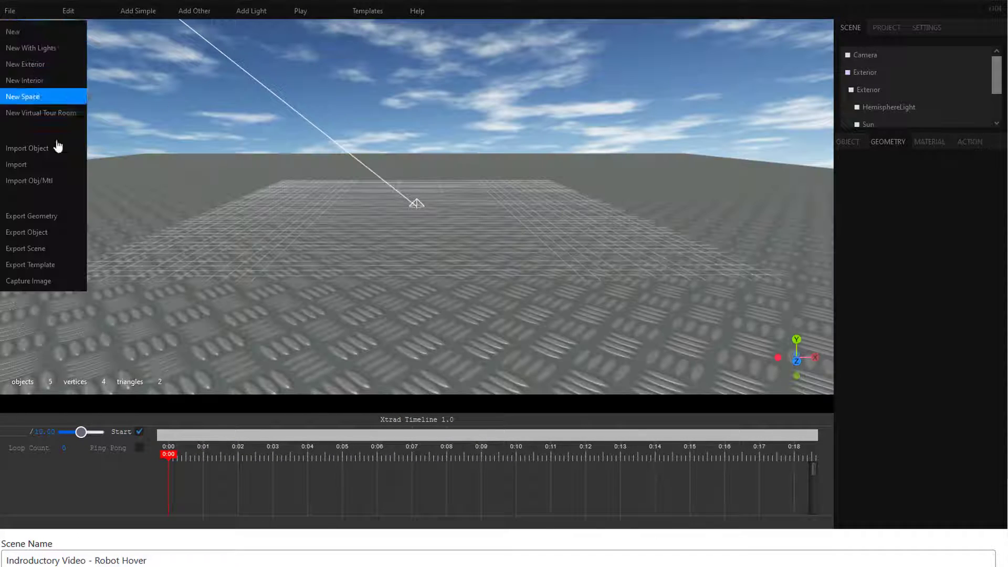
click(46, 160)
click(90, 42)
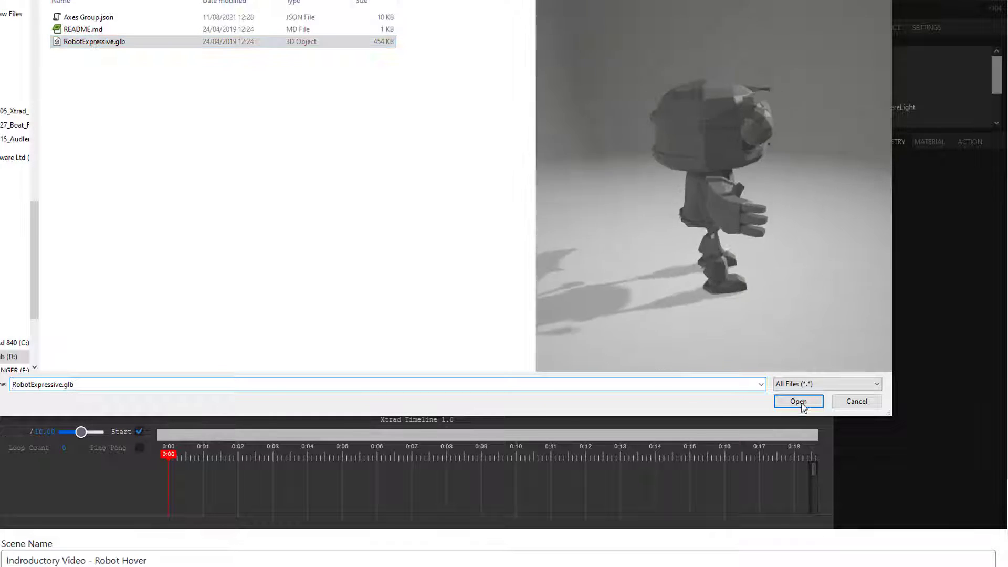
click(799, 402)
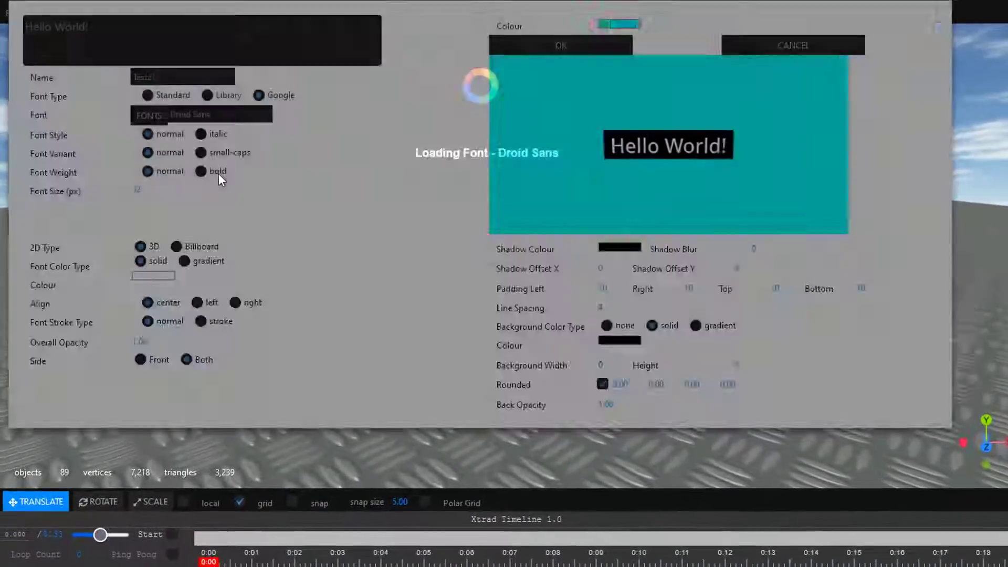
Step: Create a "Dance" text label with font size 16 px, background width 250 and a gradient background, and place it beside the robot
drag(90, 28, 17, 29)
text(Dance)
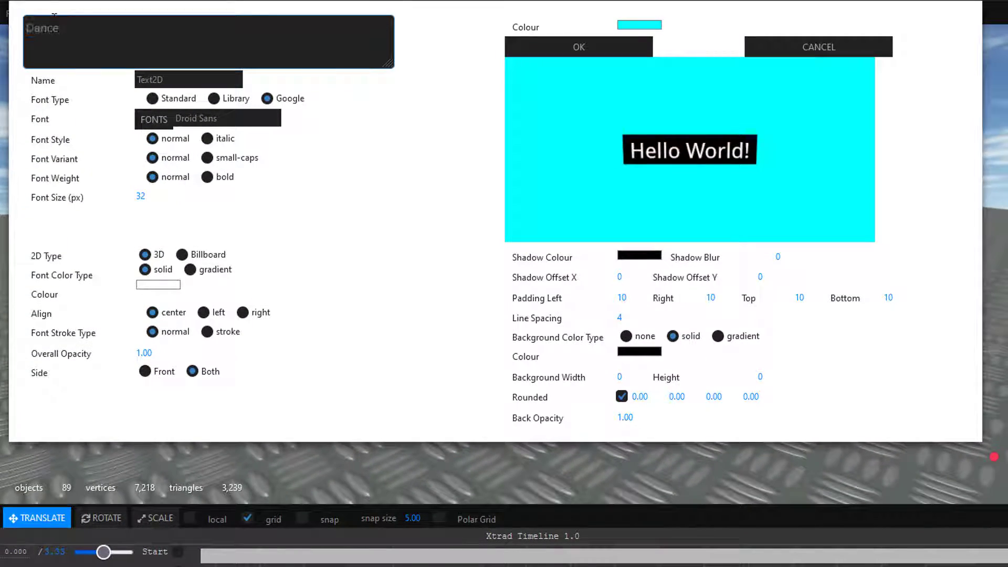
click(139, 194)
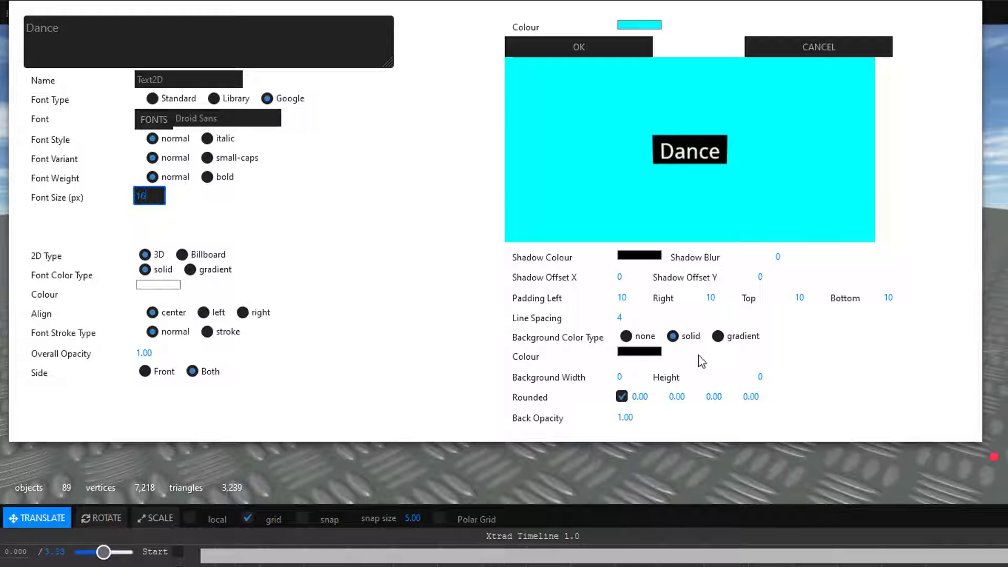
click(623, 374)
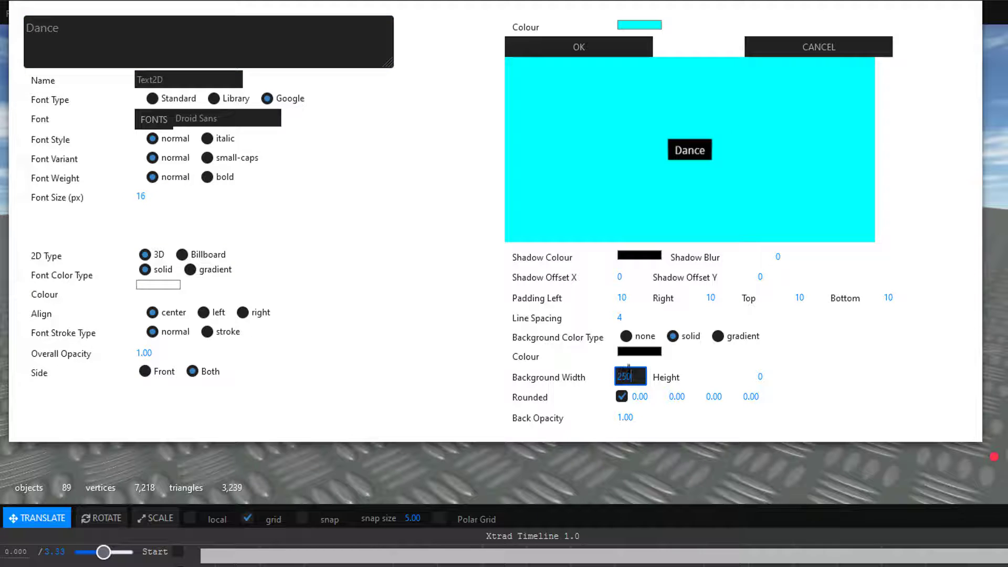
key(Return)
click(718, 336)
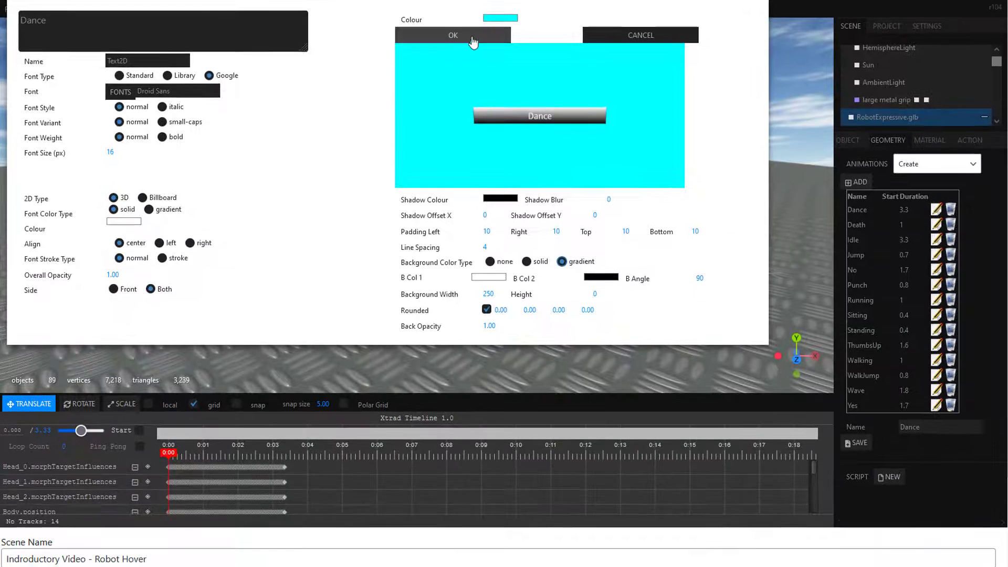
click(452, 35)
drag(391, 216, 84, 203)
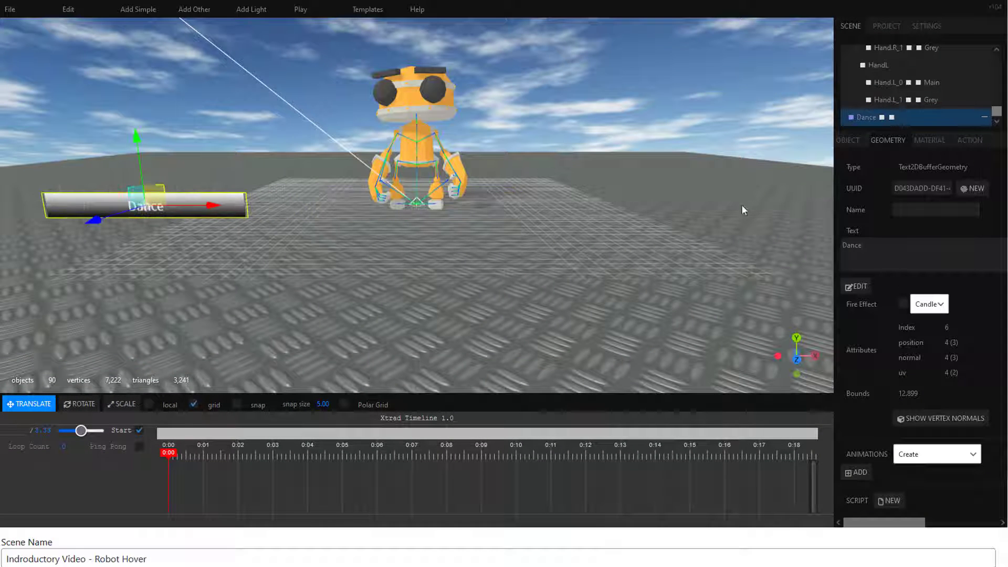
Step: Set the Dance label's hover action to play the object animation RobotExpressive.glb.Dance, and test-play the scene
click(970, 141)
click(970, 240)
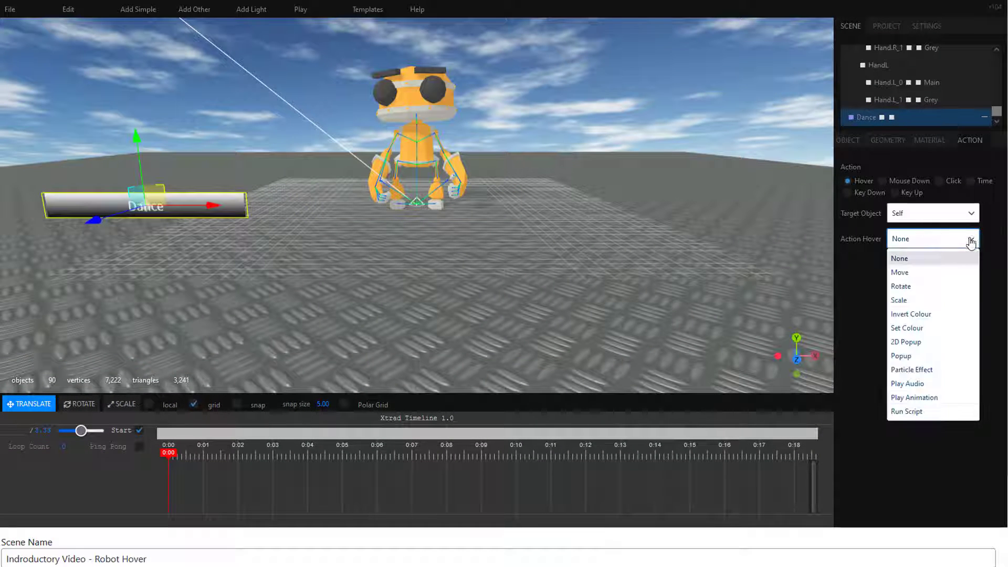
click(956, 398)
click(931, 348)
click(919, 378)
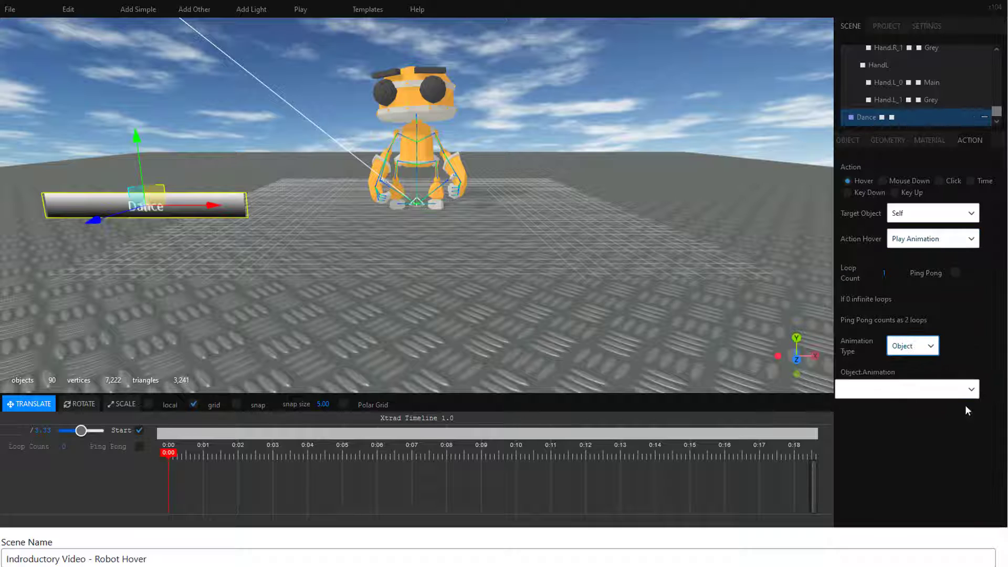
click(969, 390)
click(900, 193)
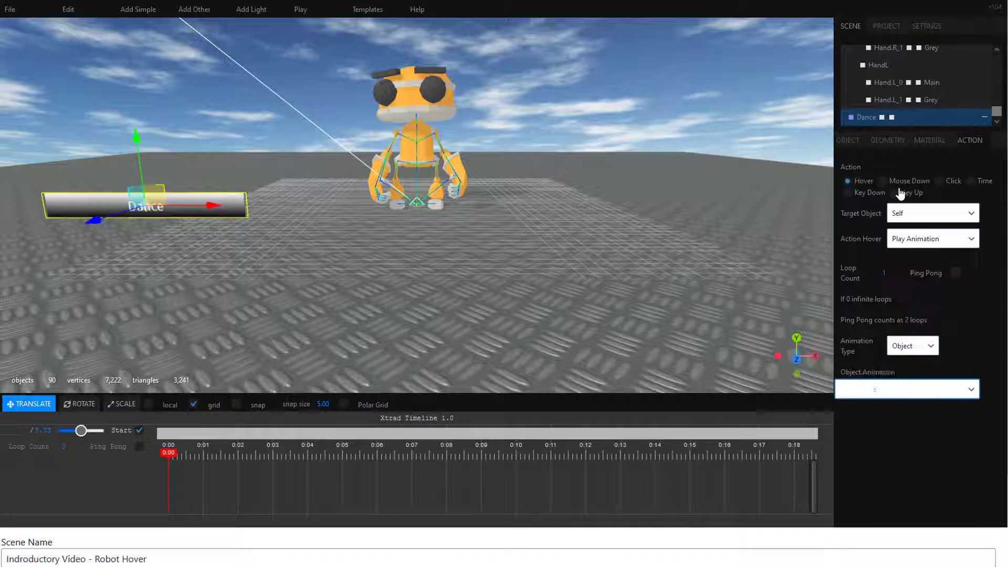
click(298, 10)
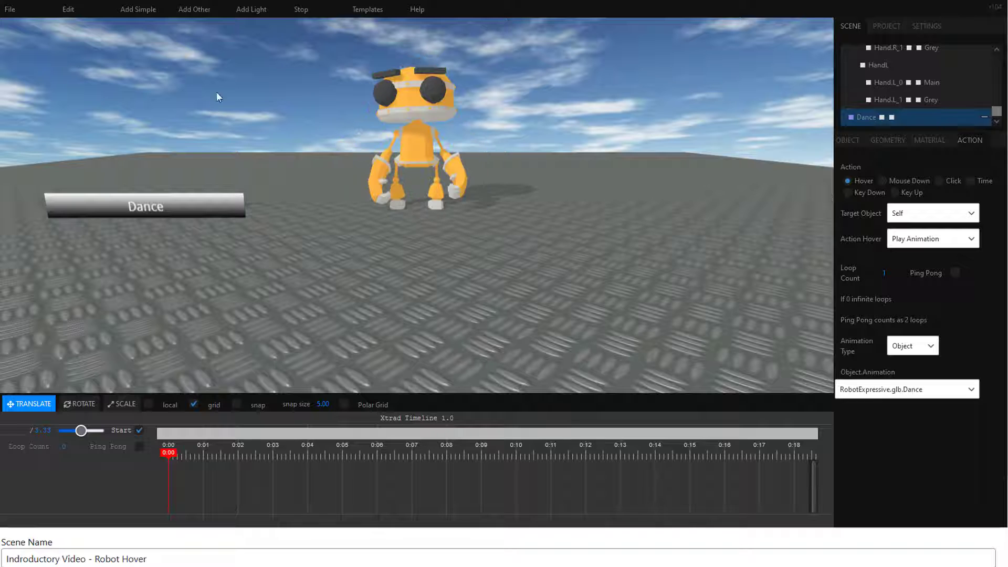
click(302, 10)
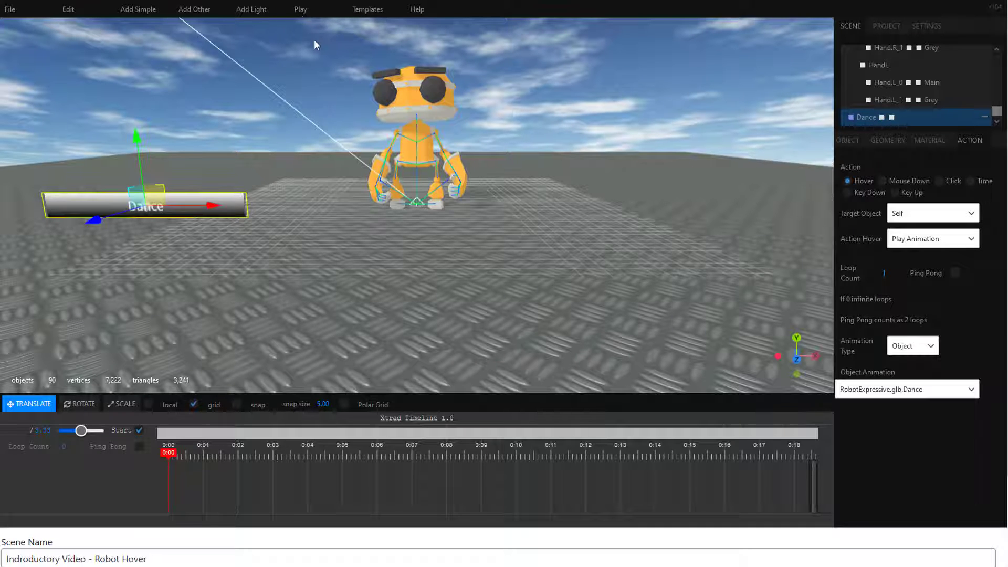
Step: Raise the Dance label and place a clone of it directly underneath
drag(137, 134, 129, 35)
mouse_move(68, 9)
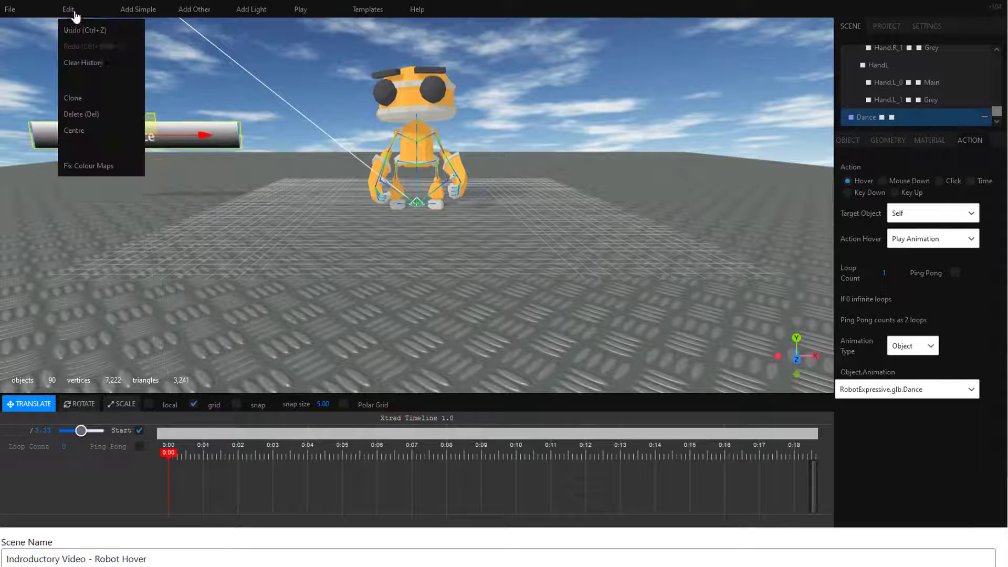
click(78, 98)
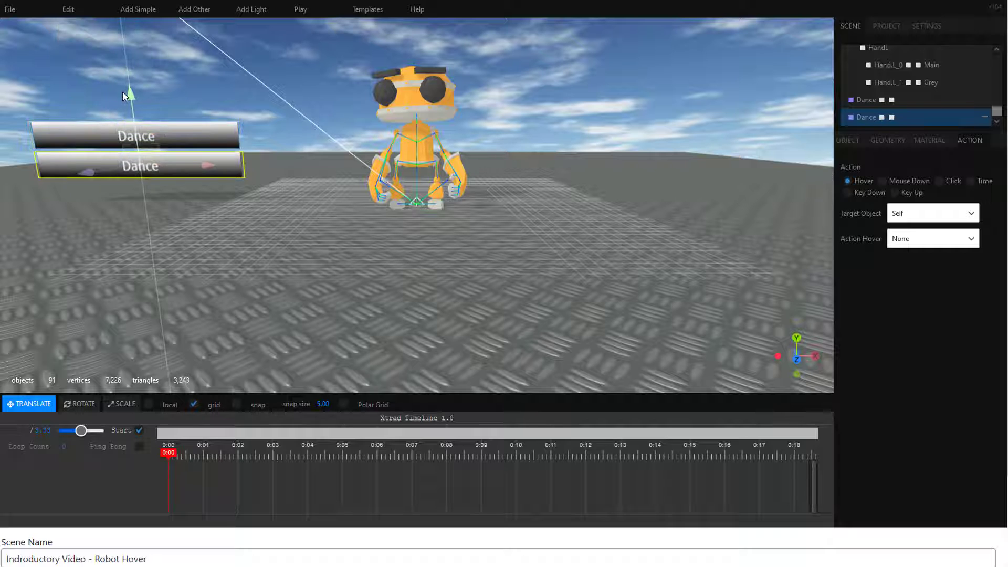
Step: Change the cloned label's text to "Die"
click(888, 140)
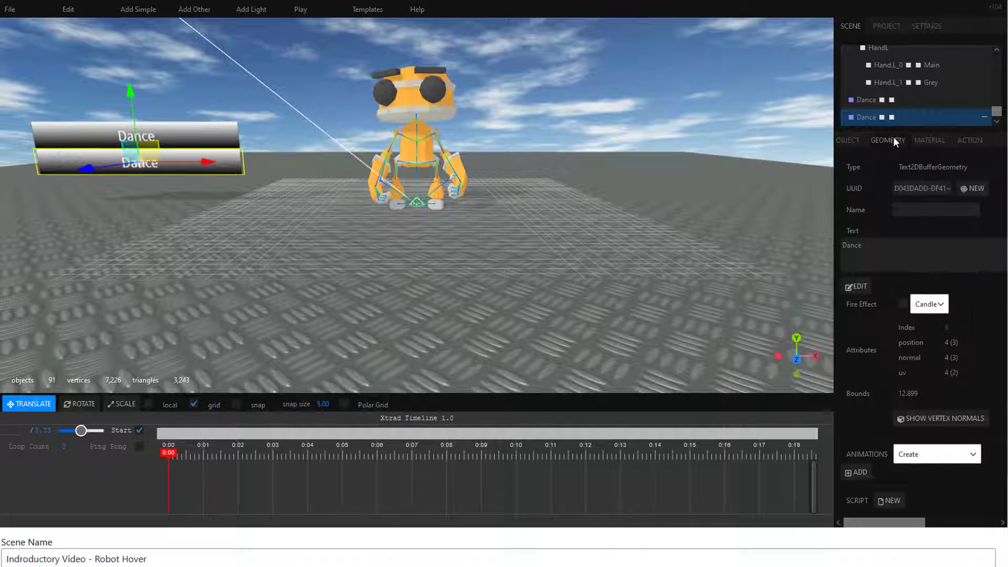
click(857, 286)
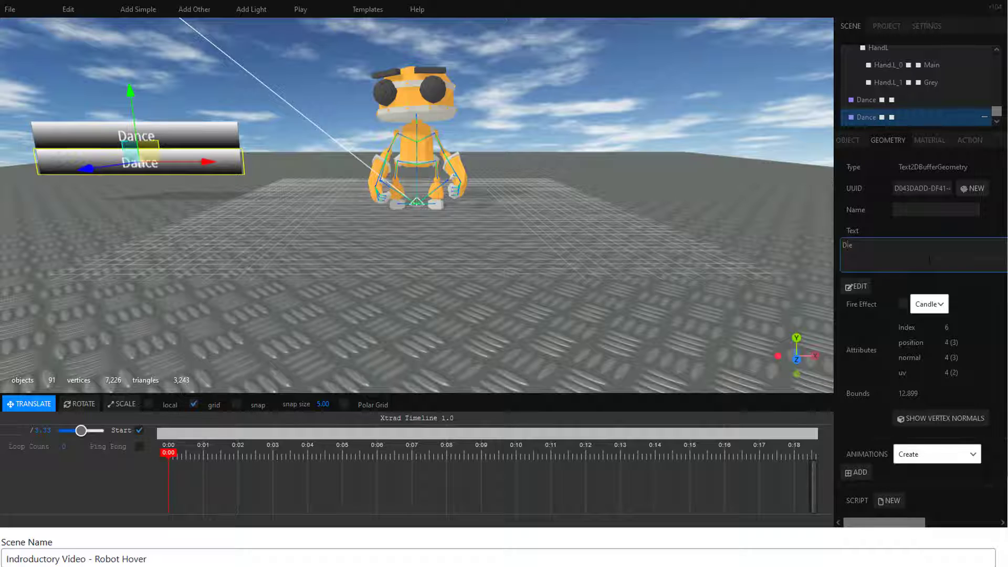
text(Die)
click(987, 288)
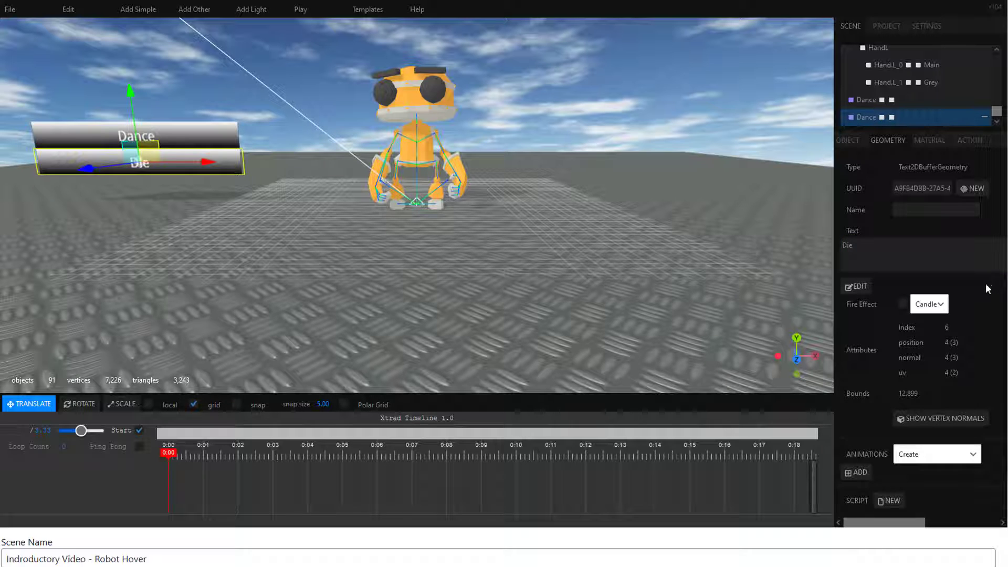
Step: Set the Die label's hover action to play the object animation RobotExpressive.glb.Death
click(970, 140)
click(973, 238)
click(942, 389)
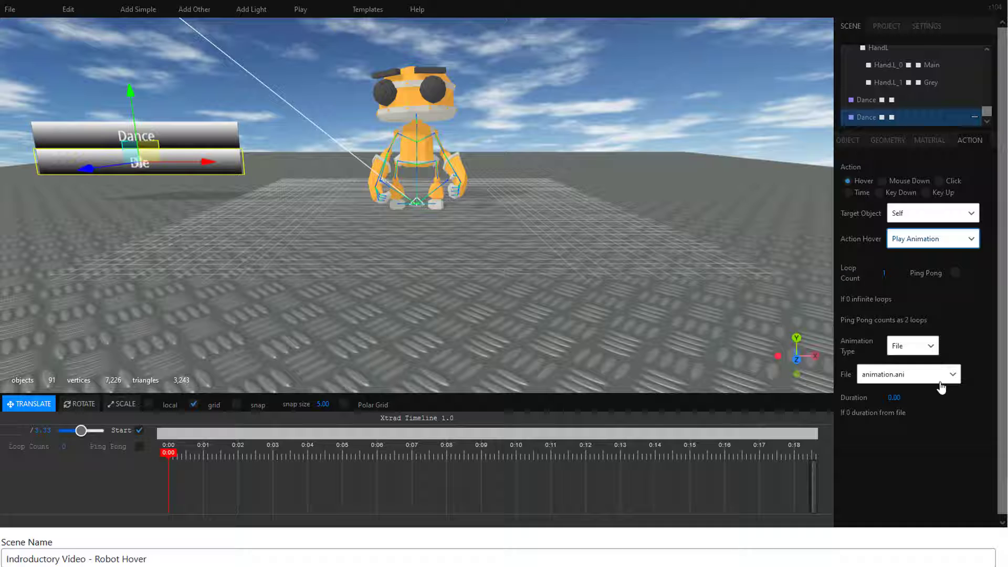
click(912, 346)
click(900, 377)
click(970, 389)
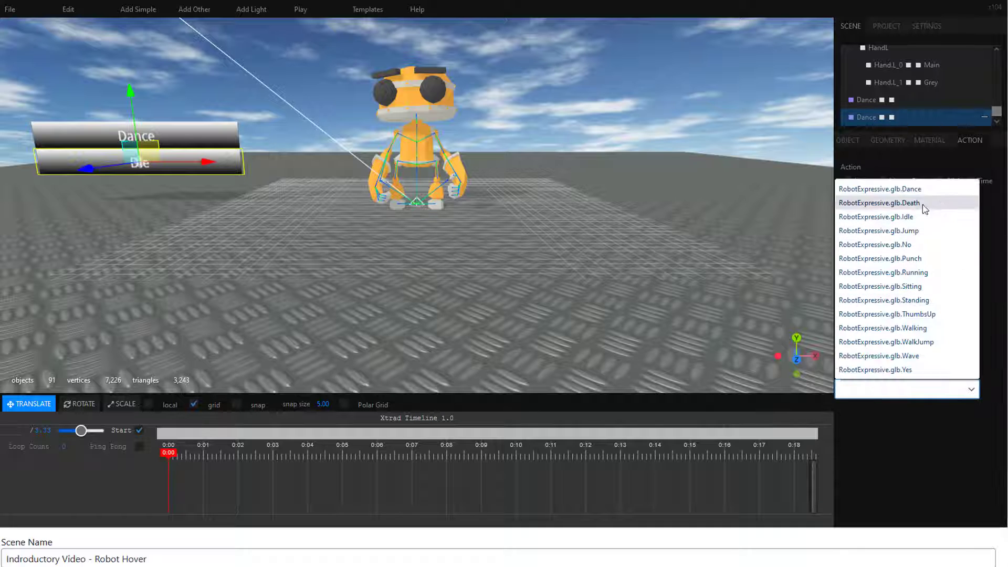
click(907, 204)
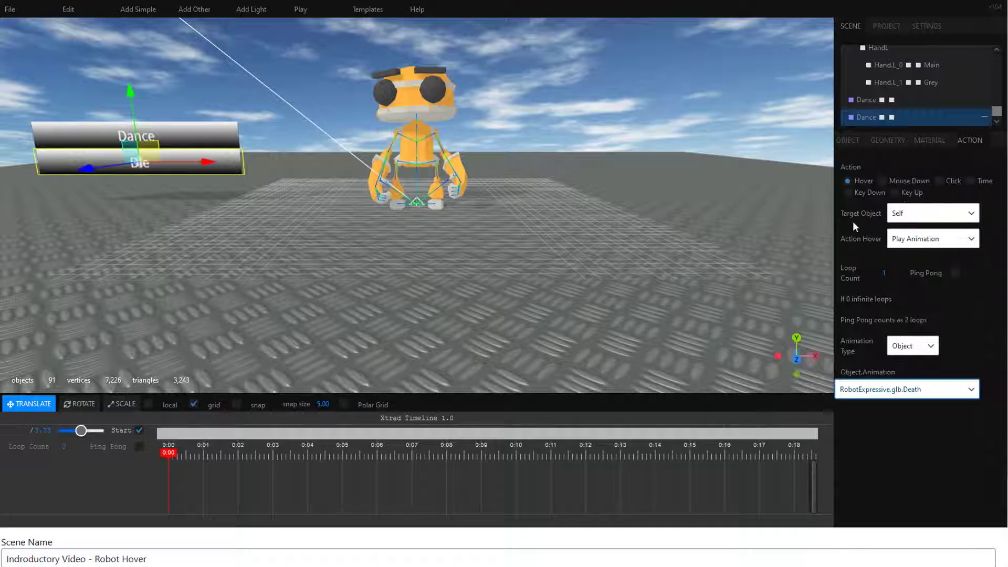
Step: Test-play the scene and check the hover animations of the Dance and Die labels
click(301, 11)
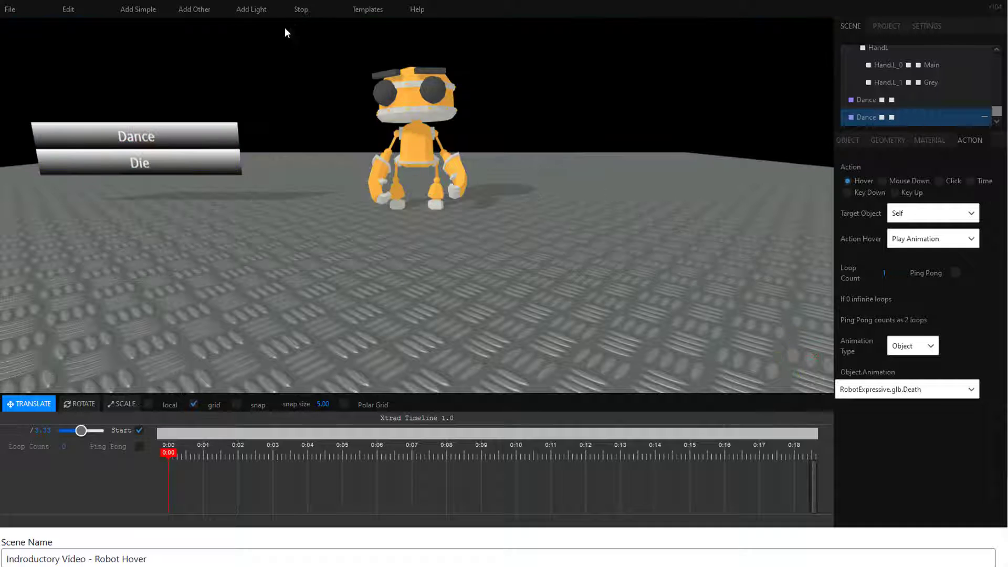
mouse_move(157, 137)
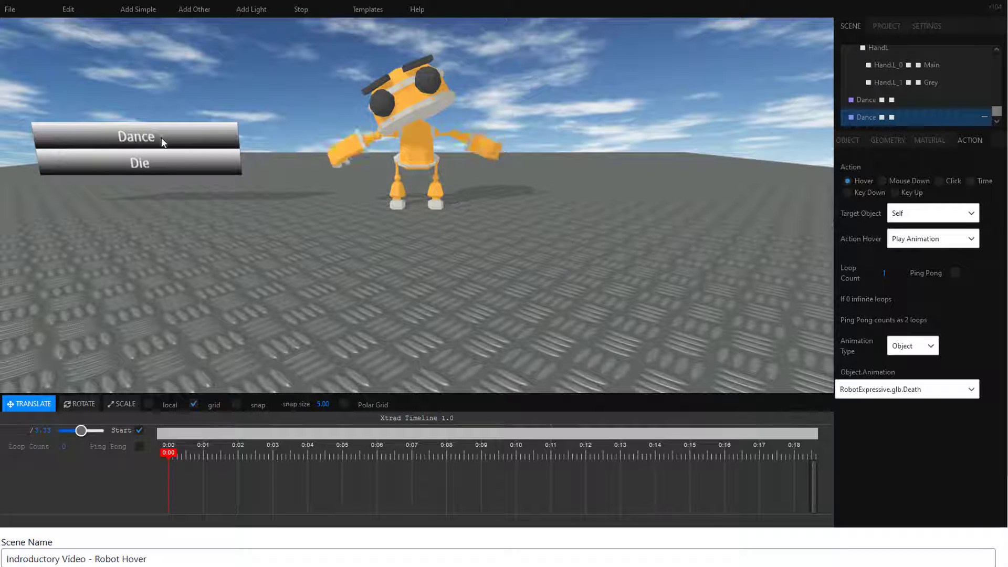
mouse_move(163, 162)
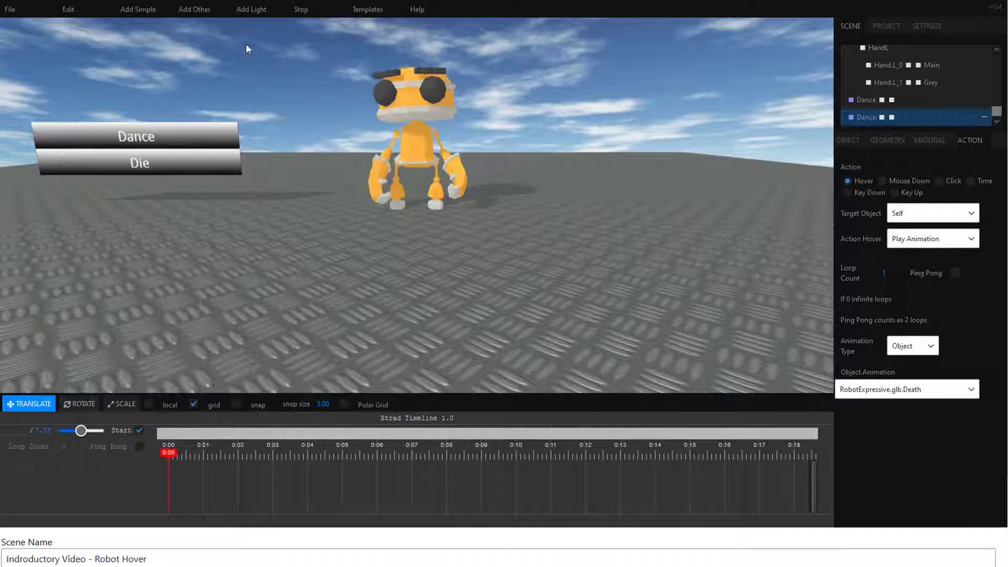
click(302, 10)
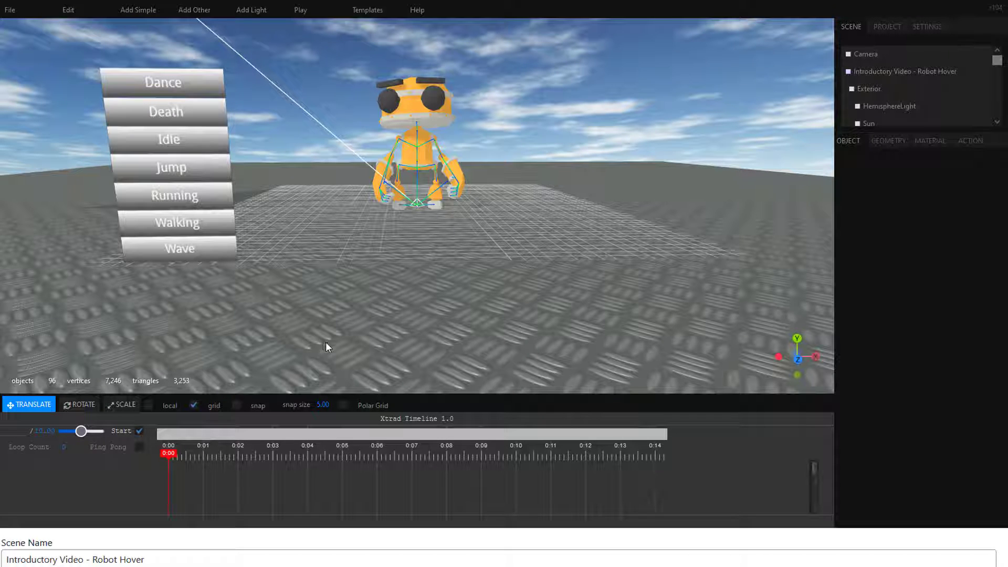
Step: Test-play the scene with the full label list and try the Death, Idle, Jump, Running, Walking and Wave animations
click(301, 11)
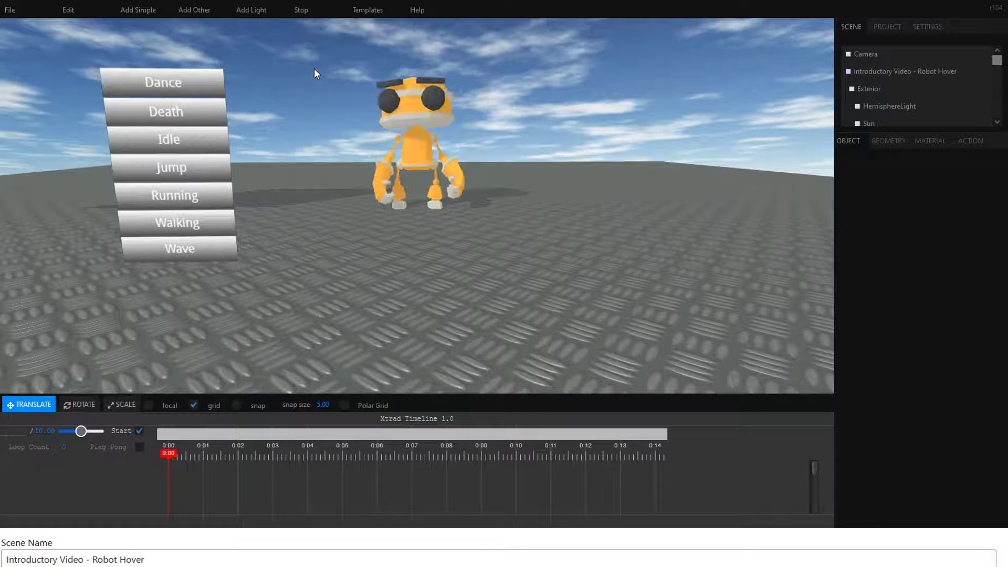
click(169, 112)
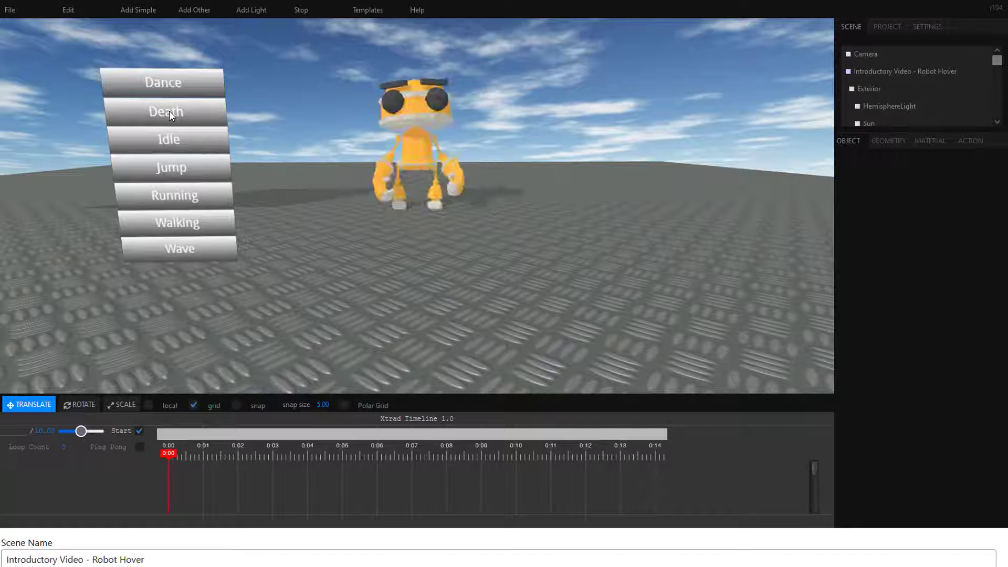
click(166, 139)
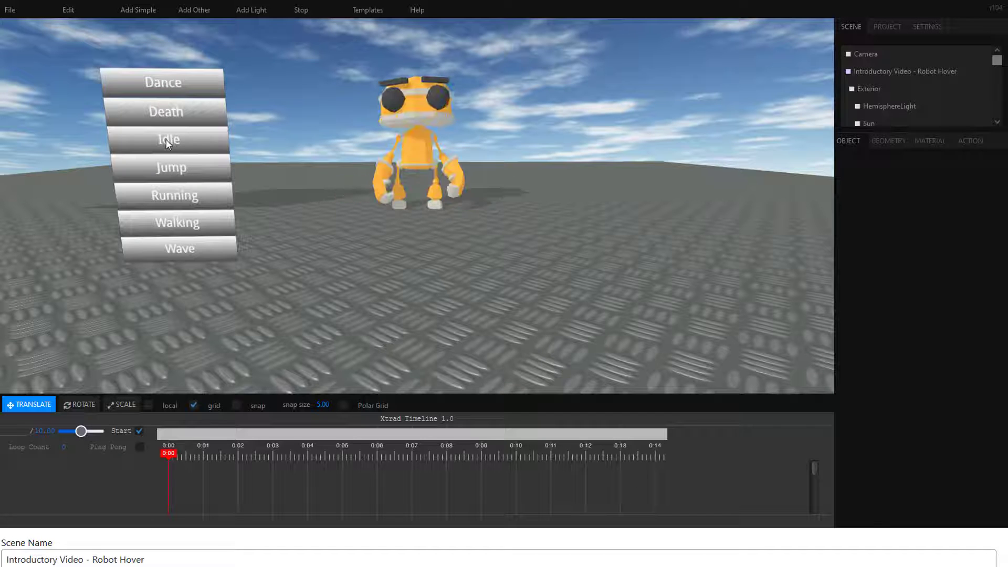
click(162, 166)
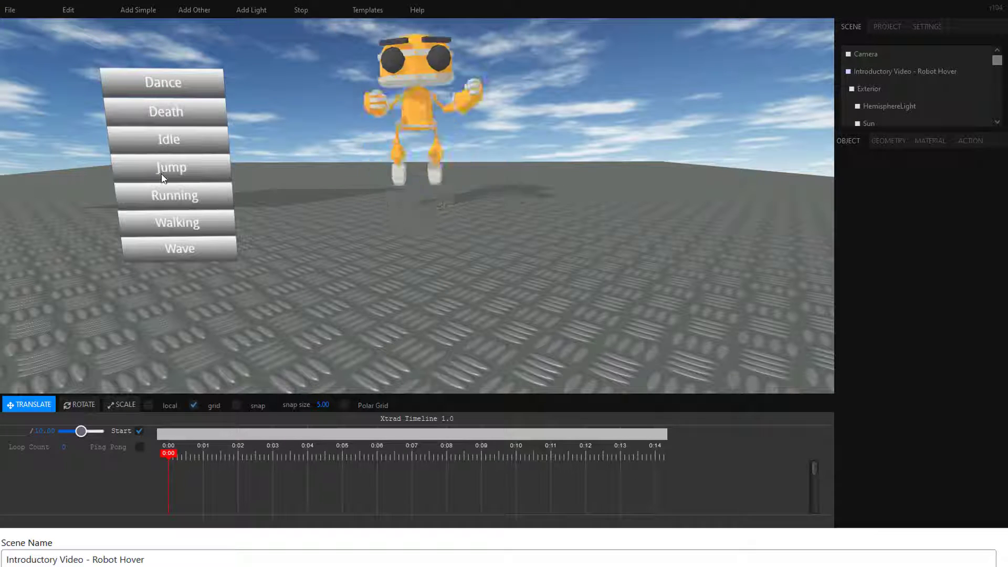
click(171, 196)
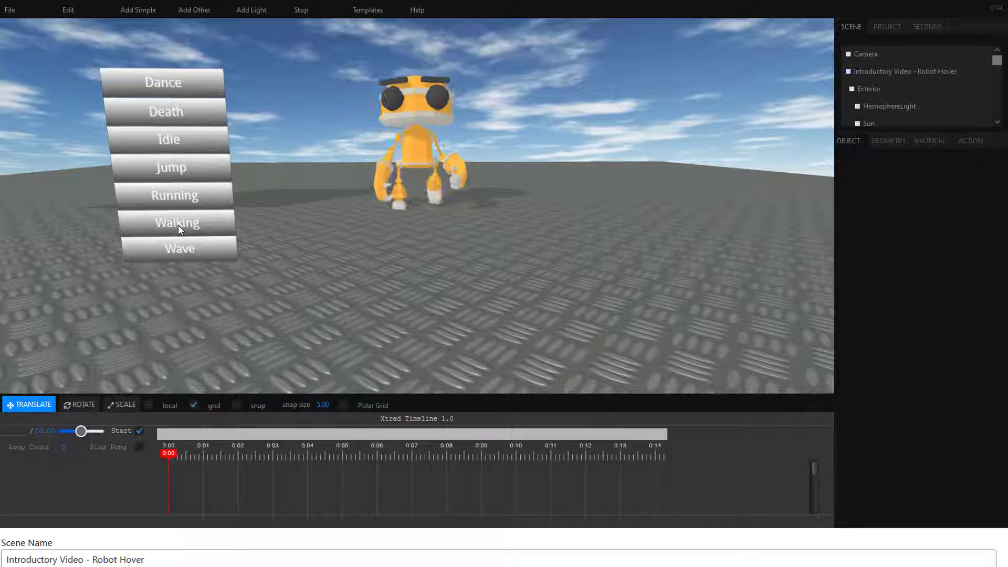
click(178, 250)
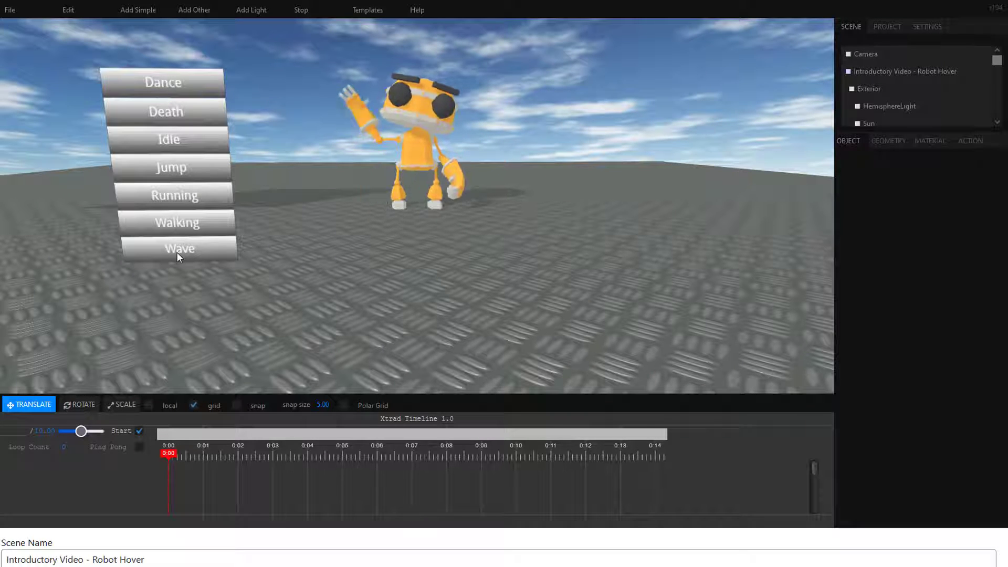
click(303, 11)
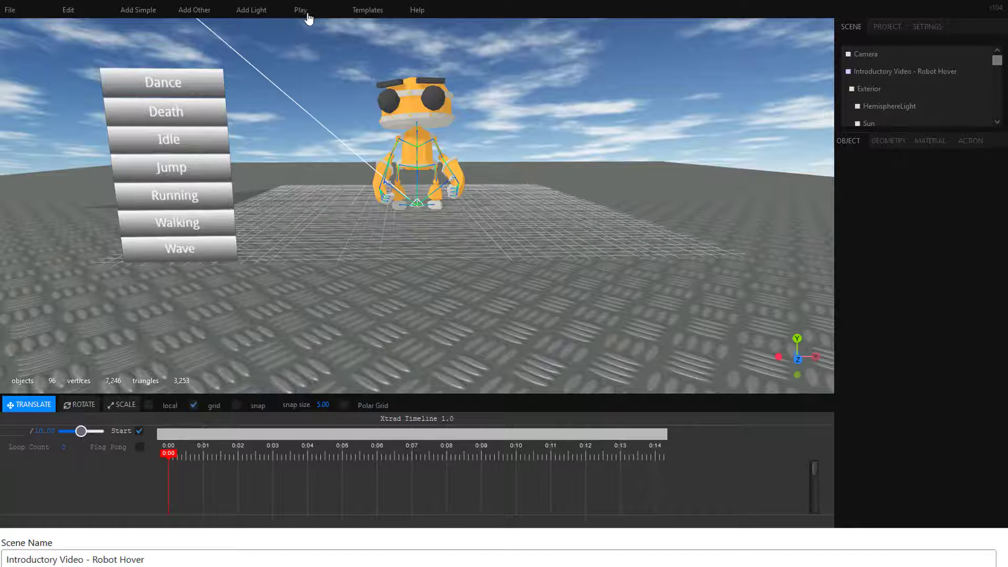
Step: Import the Axes Group.json object into the robot scene
mouse_move(25, 10)
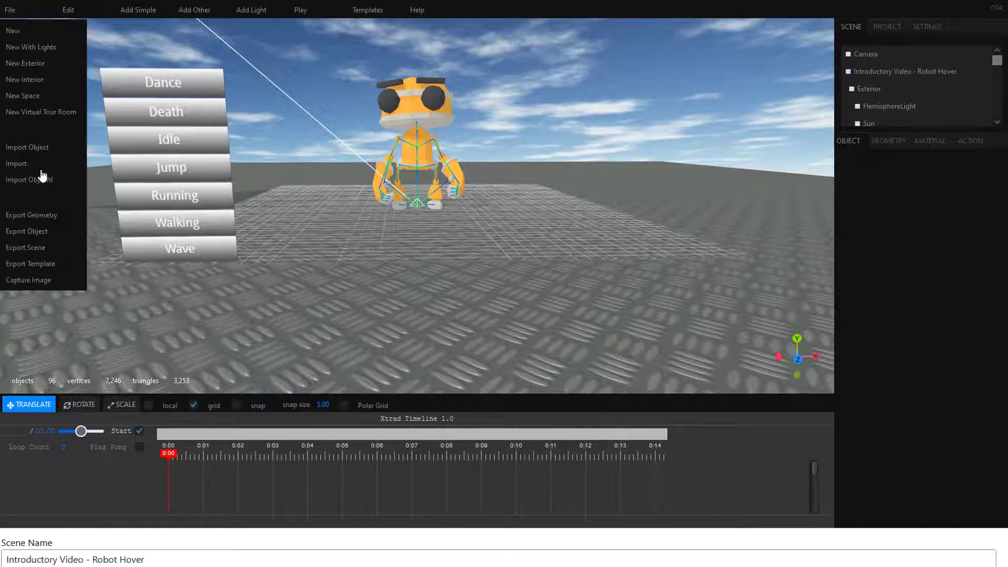
click(44, 146)
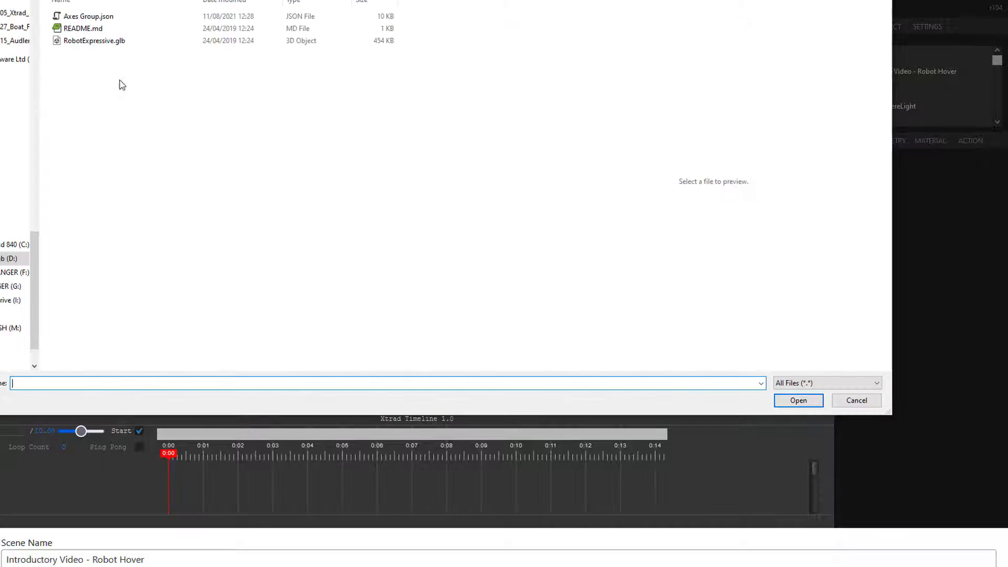
click(108, 16)
click(798, 400)
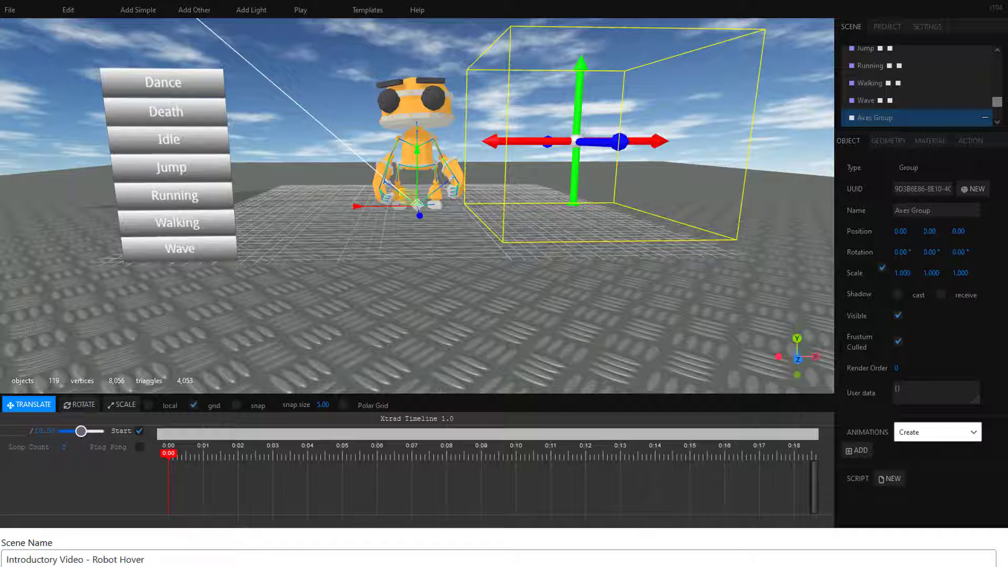
Step: Scale the axes group to 0.8 and move it away from the robot to about X 11, Y 4.5
click(914, 275)
text(0.8)
key(Return)
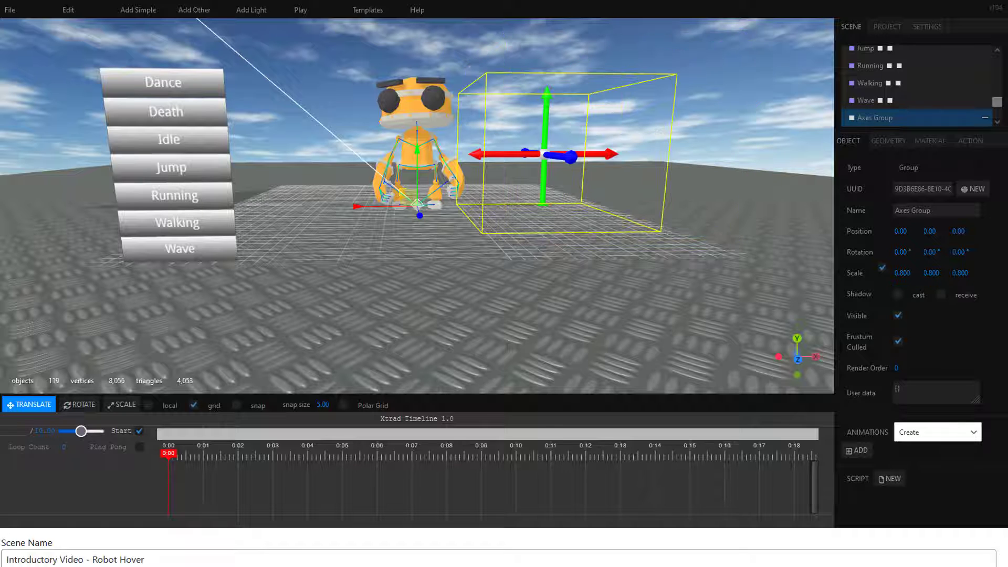
drag(356, 209, 527, 117)
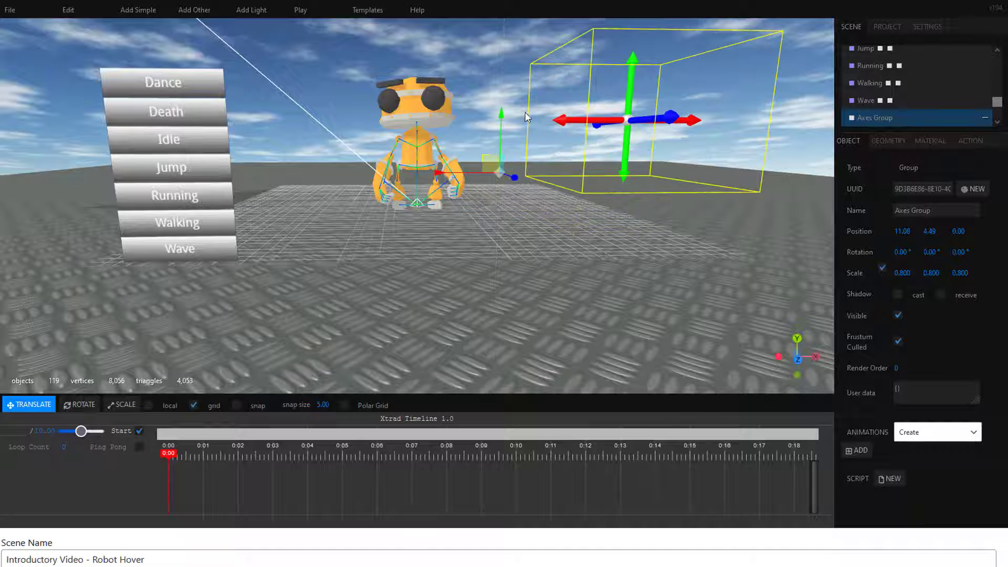
Step: Give the vertical AxisY object a hover action that rotates RobotExpressive.glb about Y, and test it in play mode
click(633, 90)
click(987, 141)
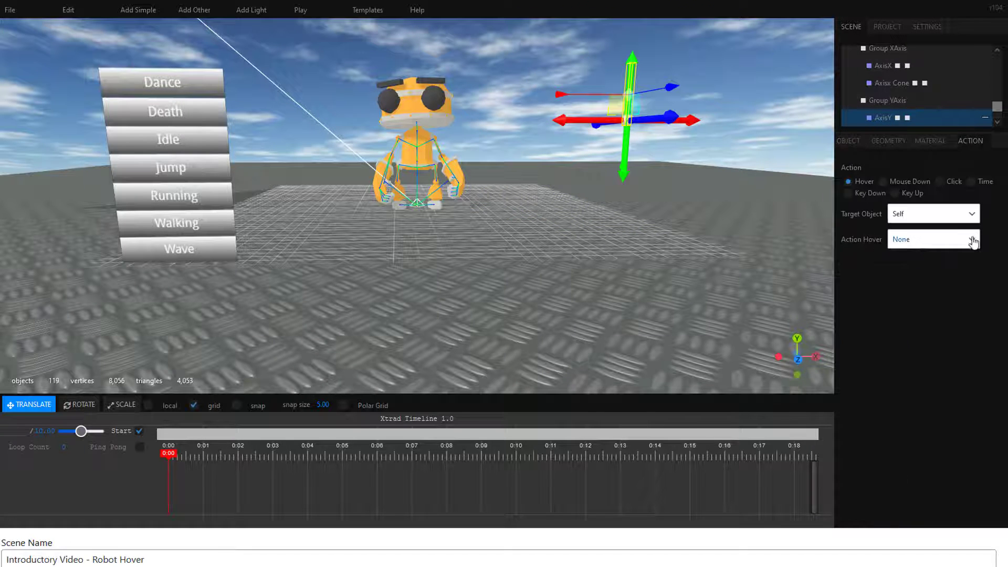
click(971, 215)
click(973, 240)
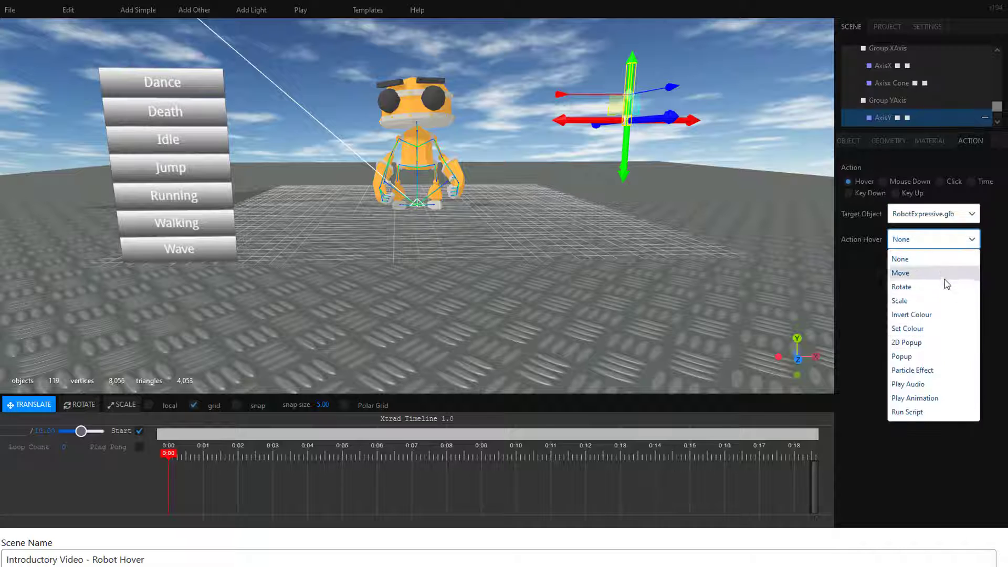
click(943, 284)
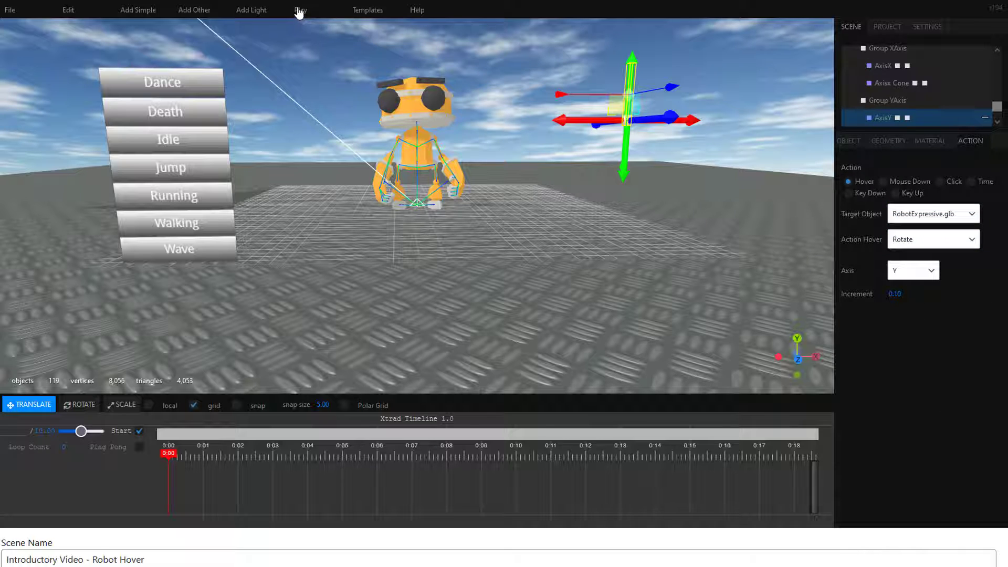
click(298, 12)
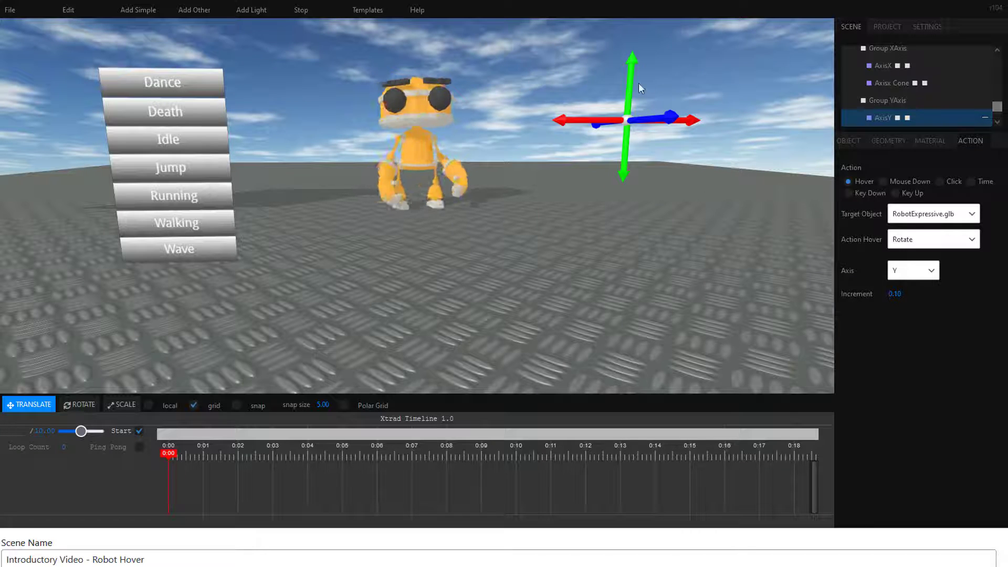
click(303, 13)
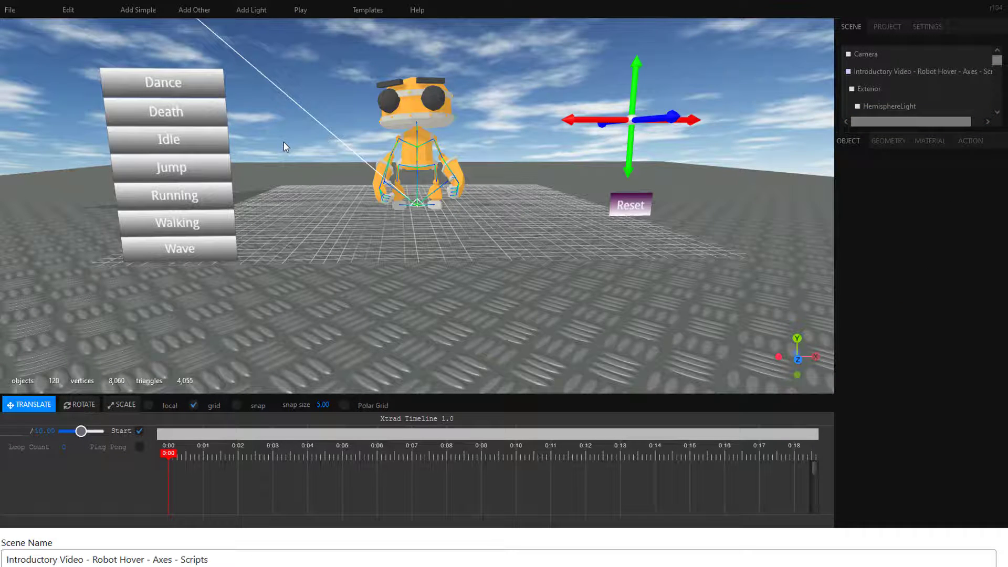
Step: Test-play the Axes - Scripts scene, trying the hover actions of the vertical axis arrows and the Reset label
click(302, 10)
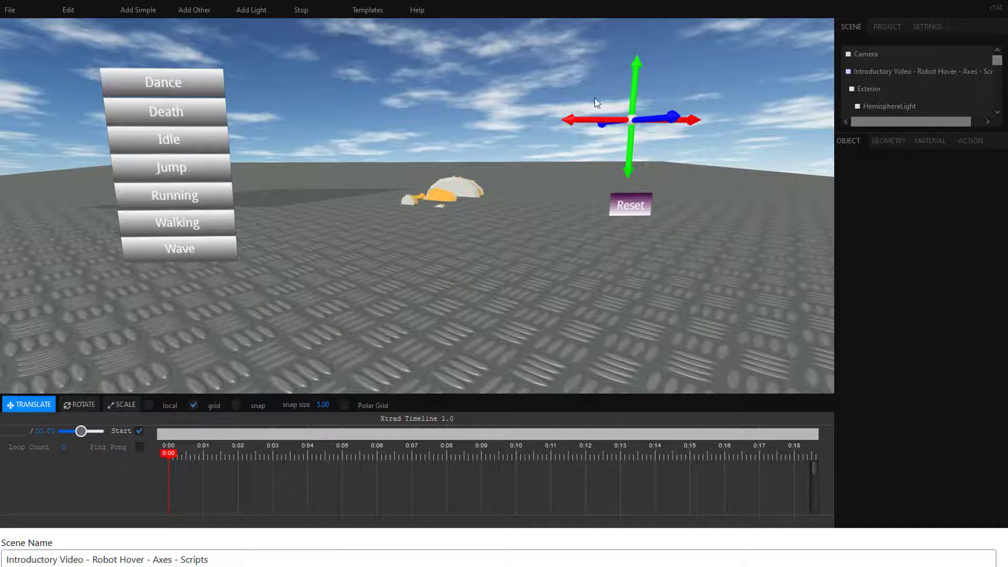
mouse_move(634, 206)
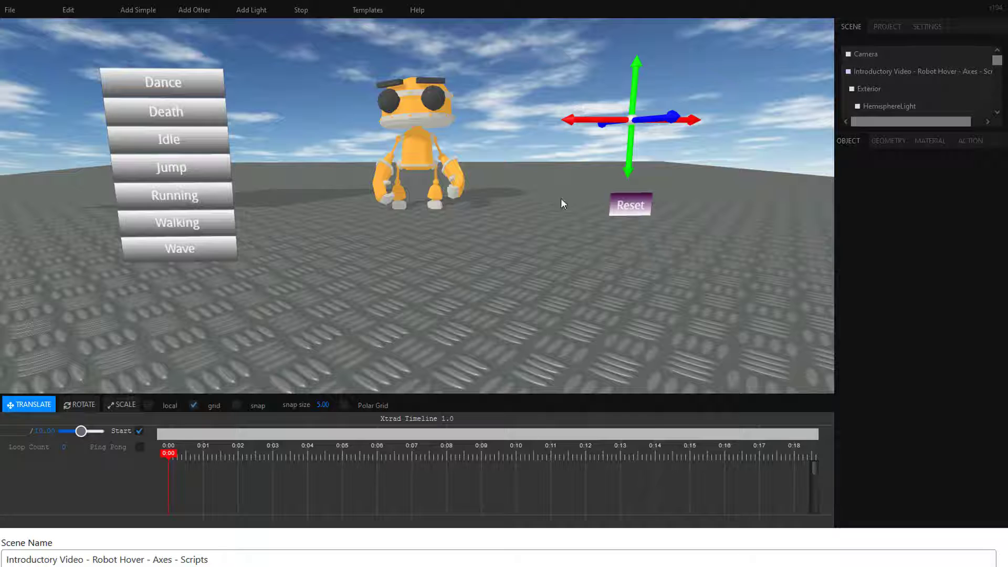
mouse_move(637, 57)
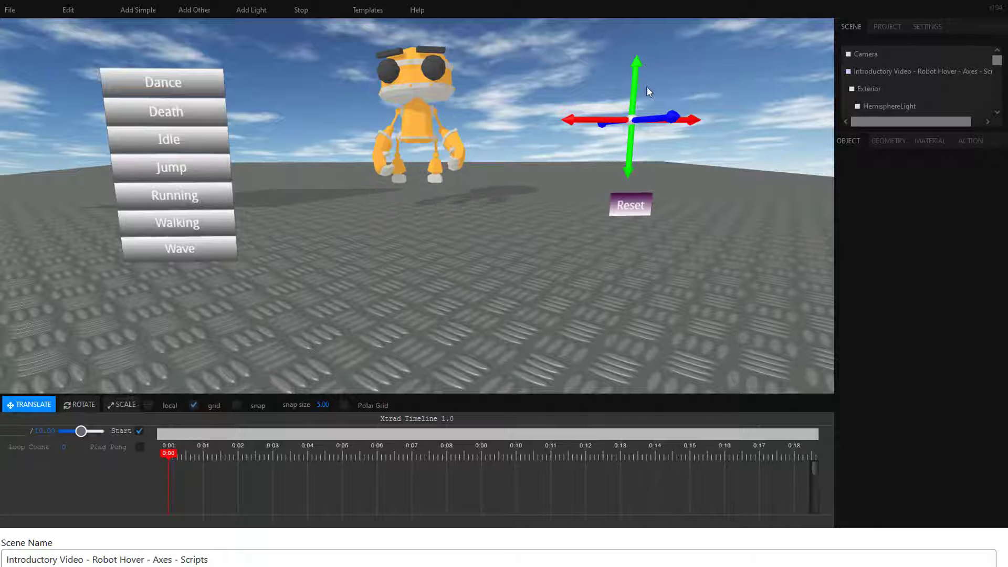
mouse_move(631, 170)
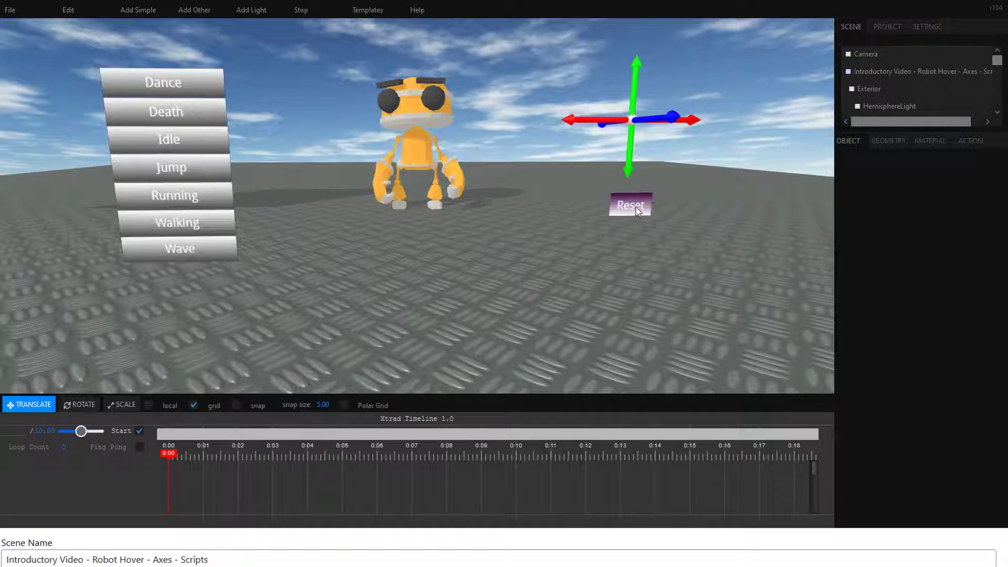
click(300, 11)
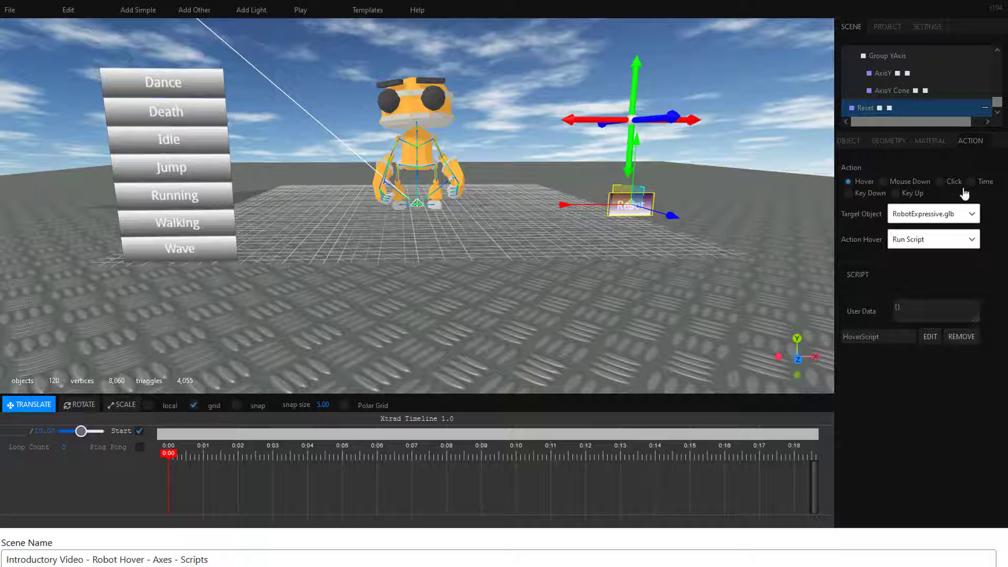
Step: Review the HoverScript attached to the Reset label and close the script editor
click(929, 337)
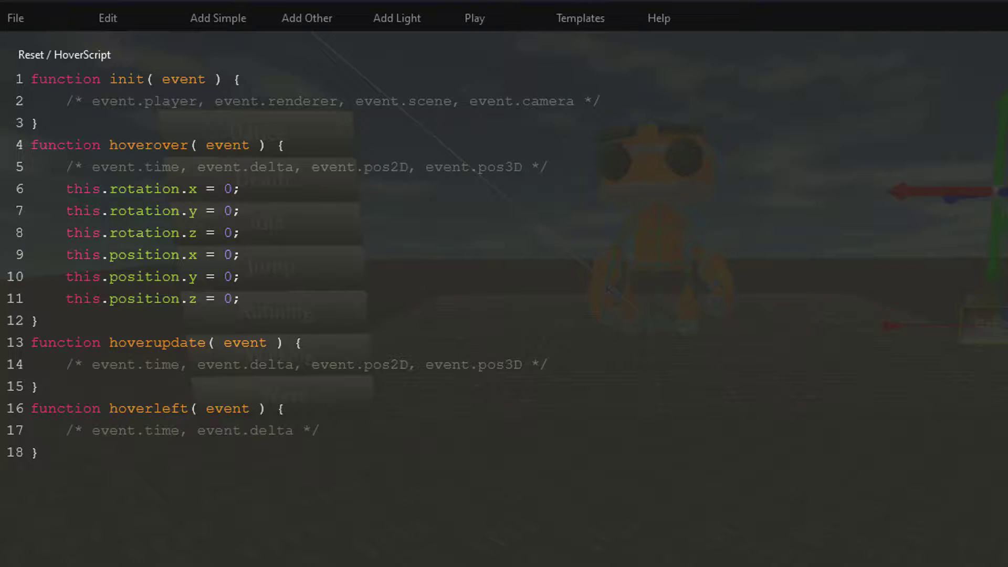
click(840, 35)
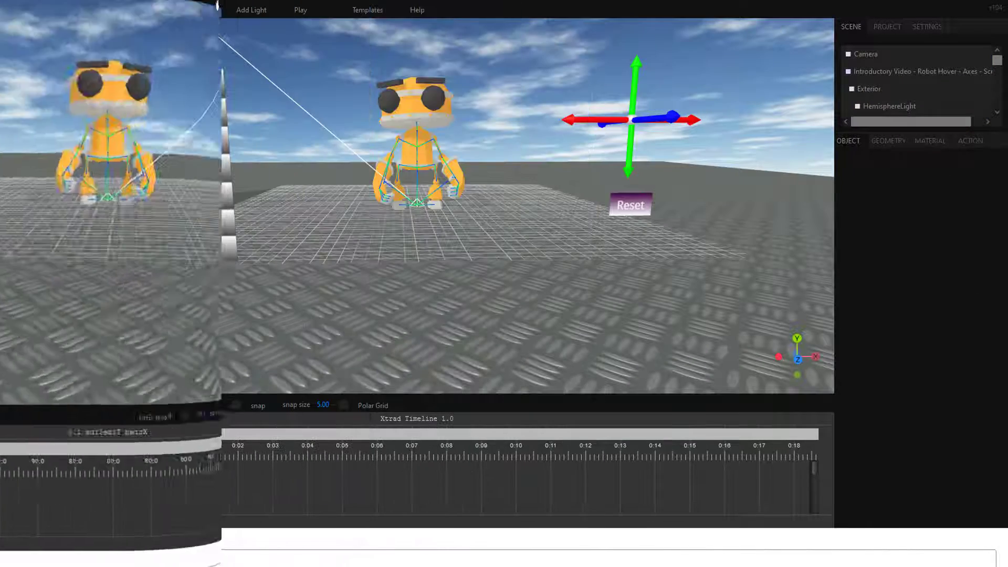
Step: Add a 2D text label reading "Change Color" with a solid blue background and move it below the robot to about Y -9.11
mouse_move(137, 11)
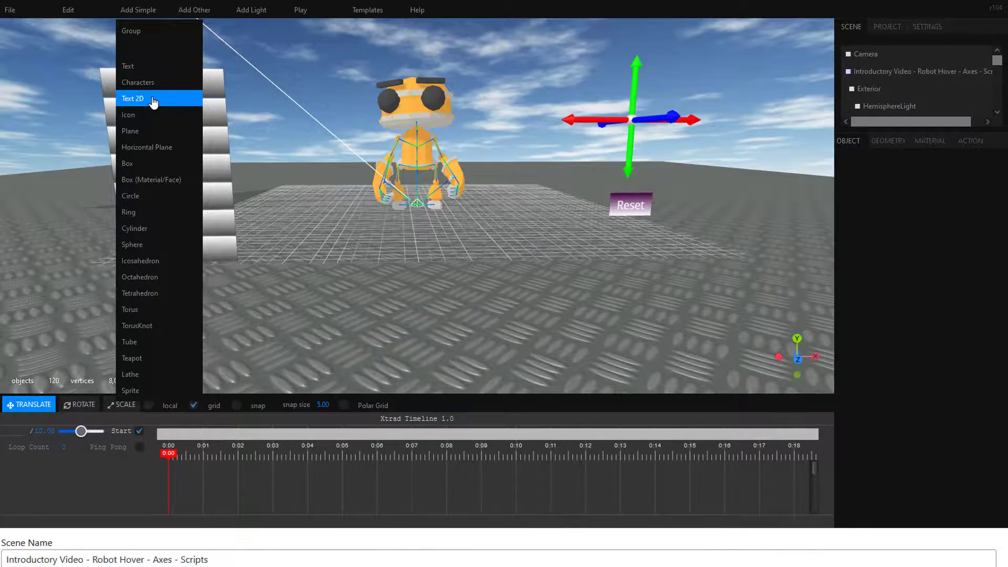
click(154, 100)
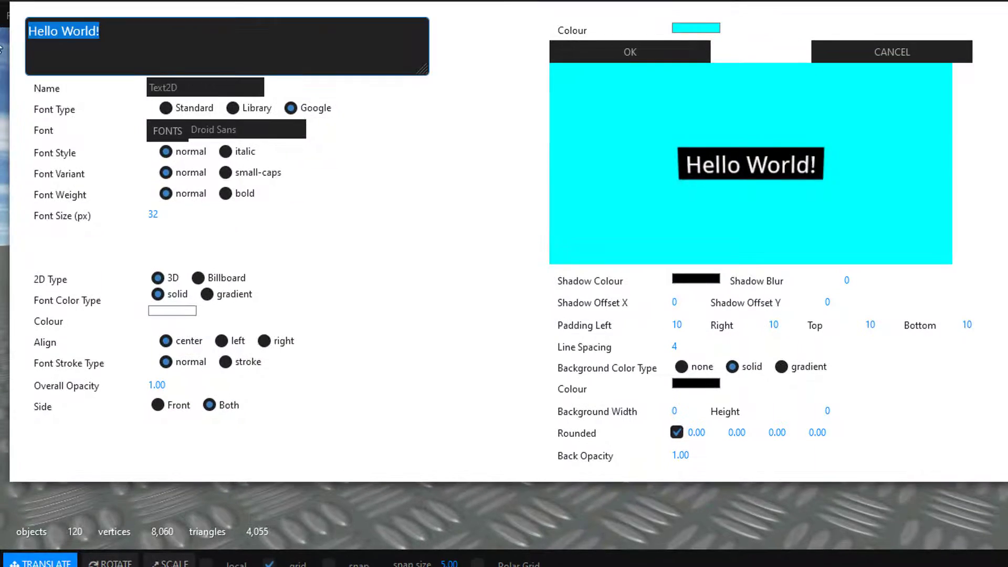
text(Change Color)
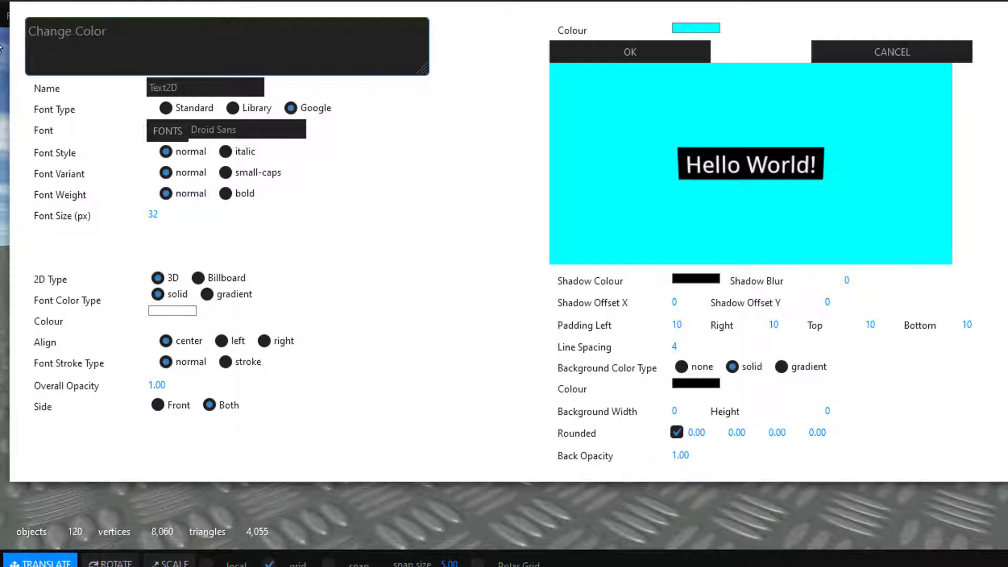
click(696, 383)
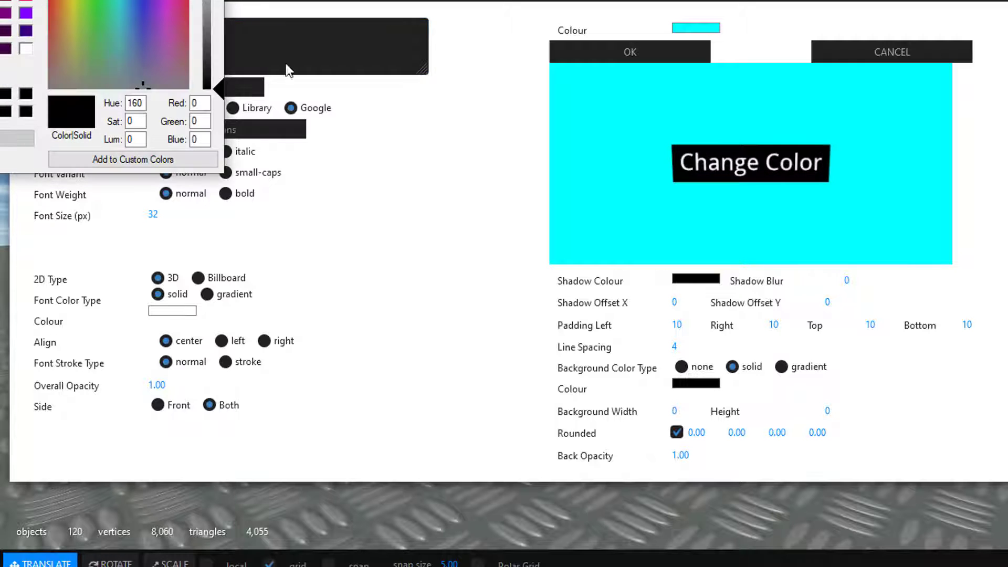
click(328, 236)
click(261, 384)
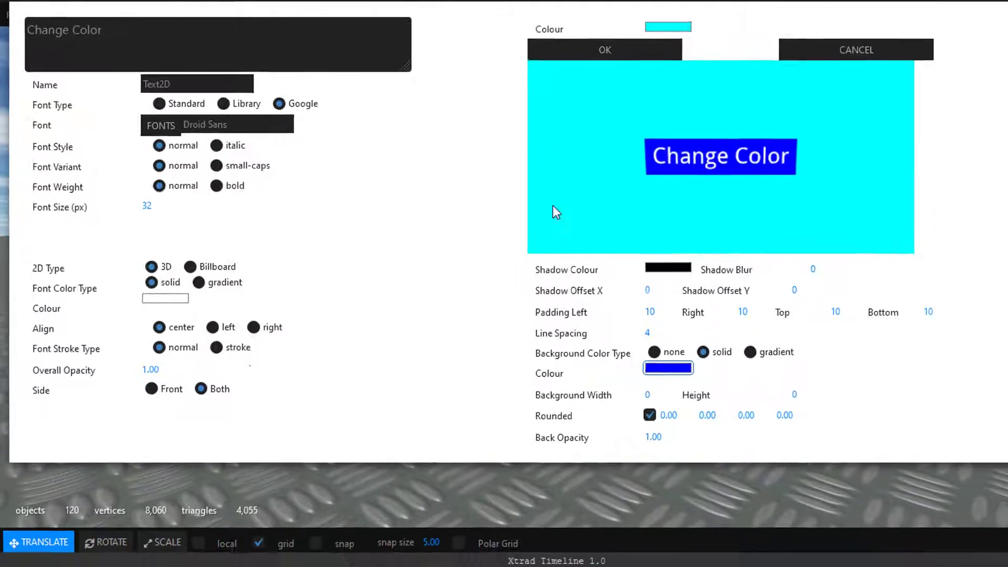
click(620, 51)
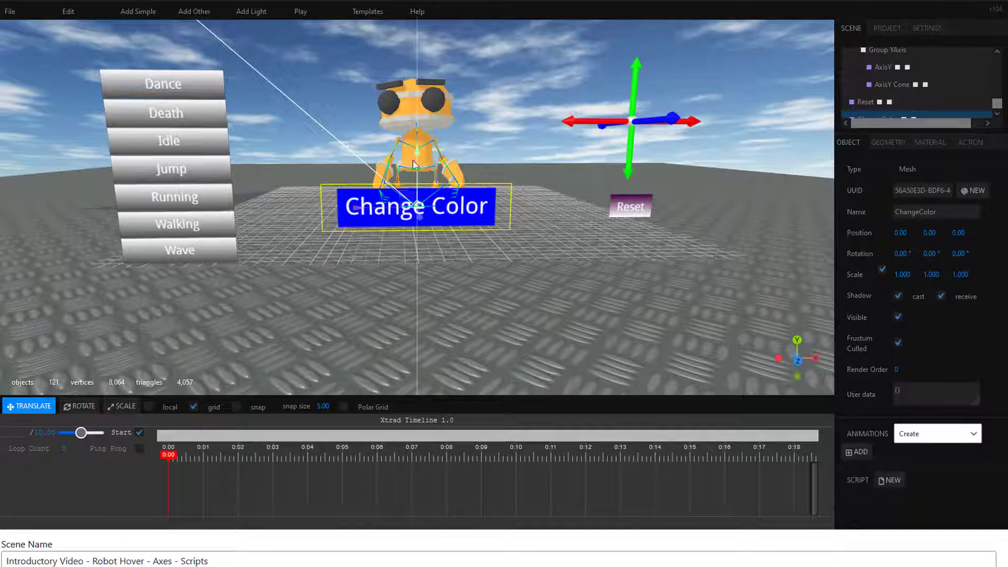
drag(413, 156, 413, 218)
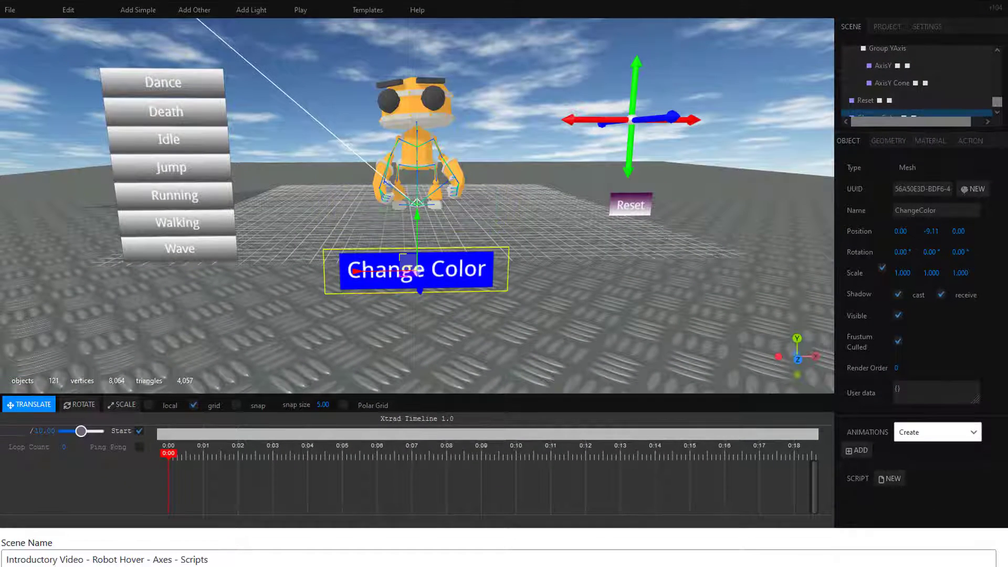
Step: Give the Change Color label a hover action that targets Head_2 with Set Colour in blue
click(979, 138)
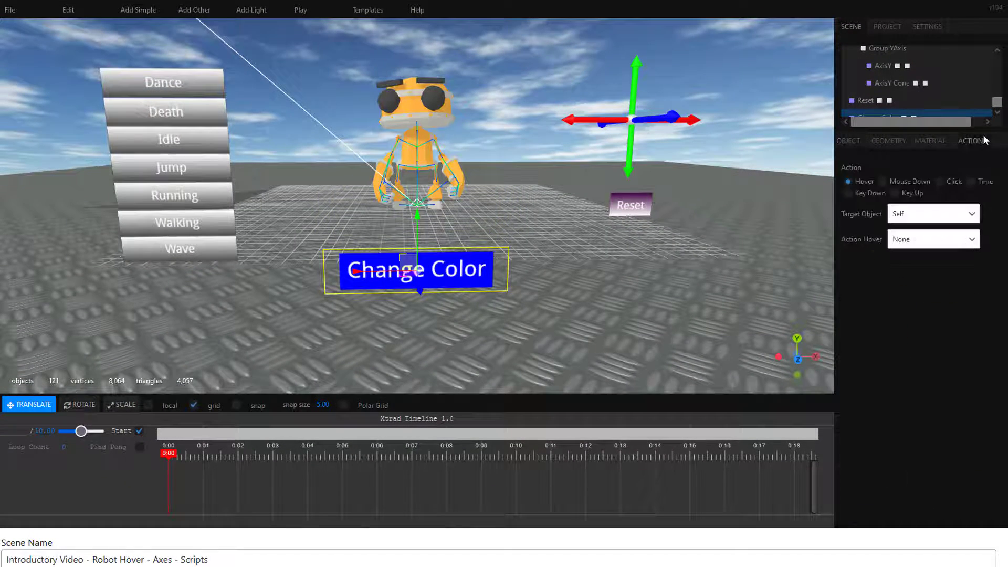
click(971, 214)
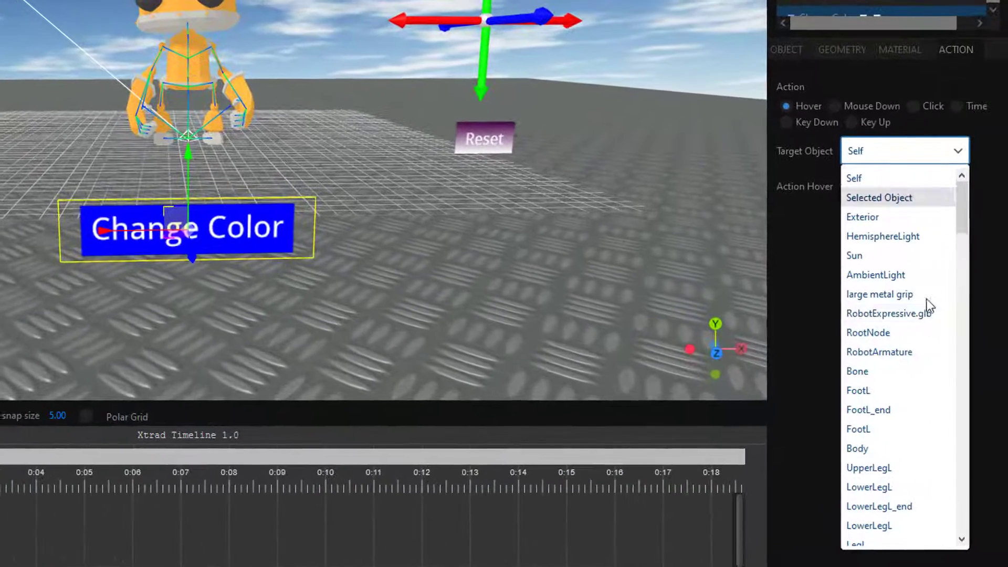
scroll(903, 406, down, 2)
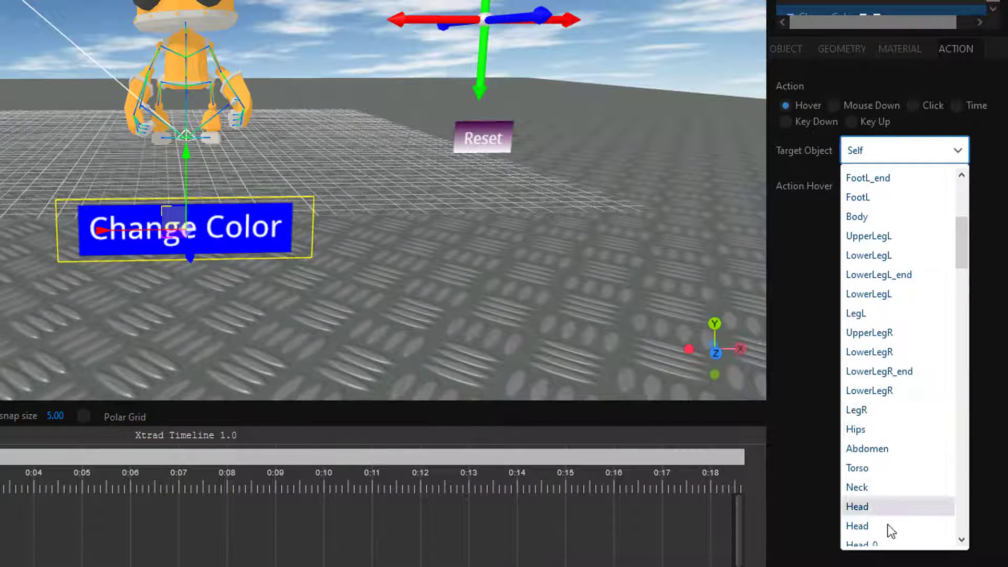
scroll(886, 464, down, 4)
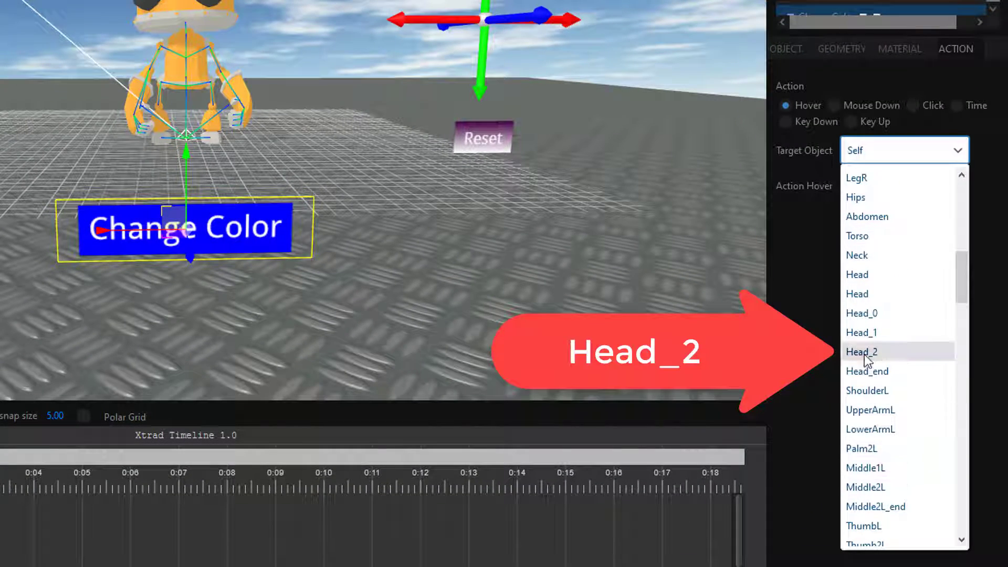
click(864, 352)
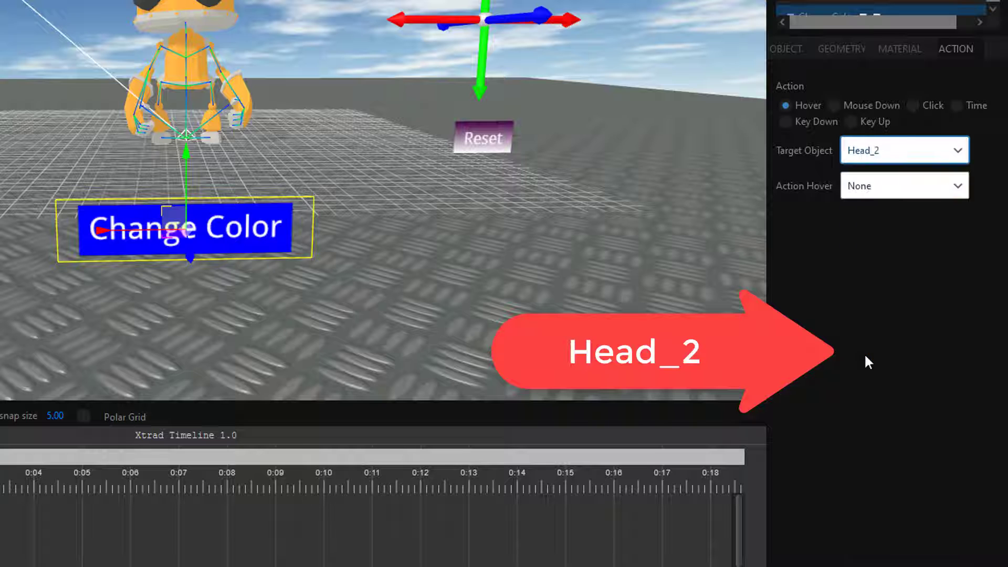
click(958, 192)
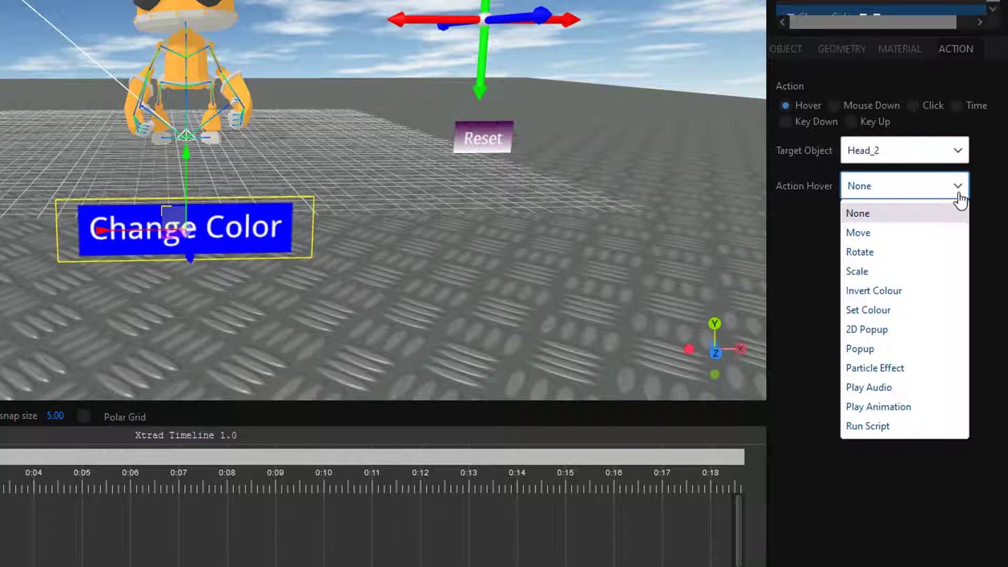
click(911, 315)
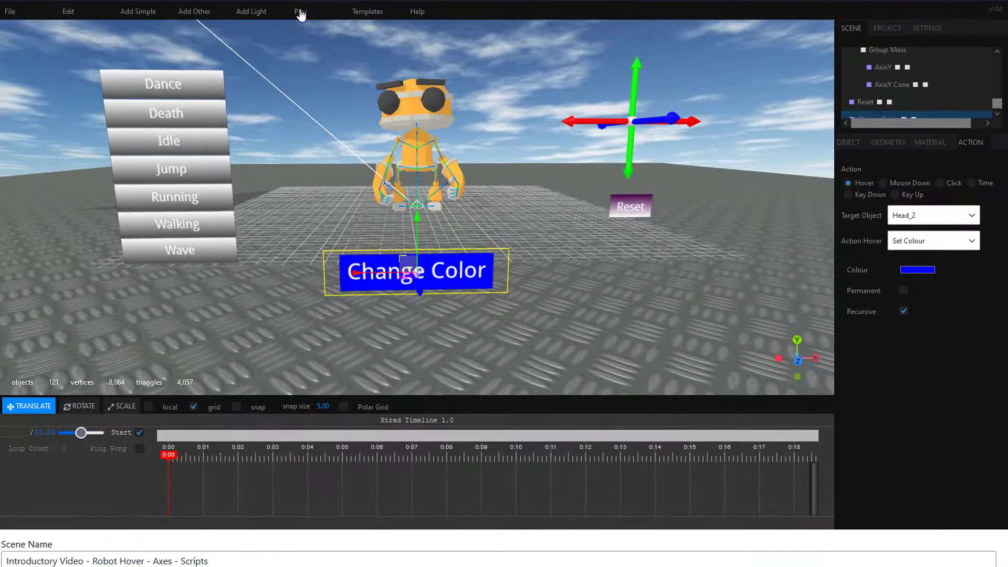
Step: Test-play the scene and check the hover actions of the Wave and Change Color labels
click(278, 1)
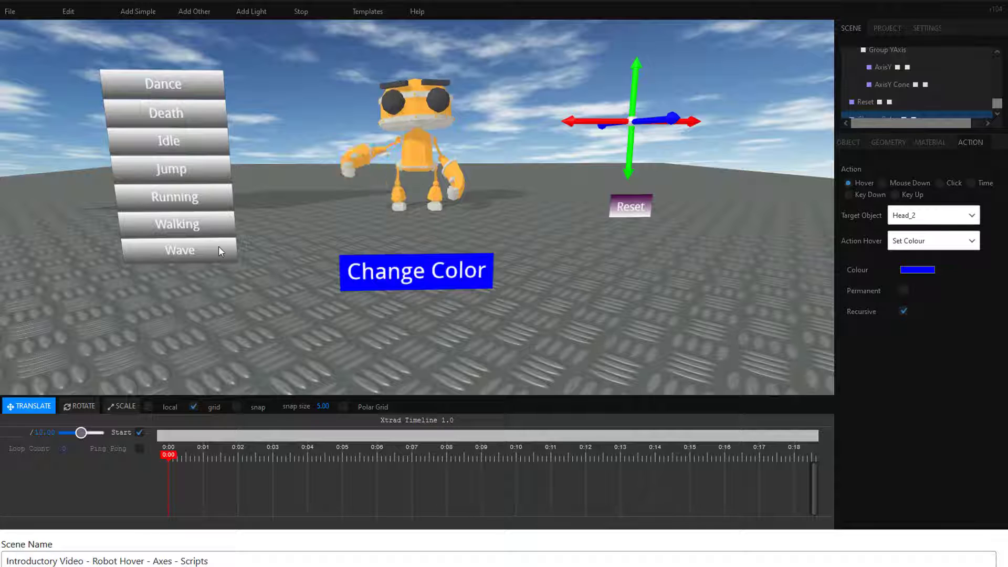
mouse_move(422, 269)
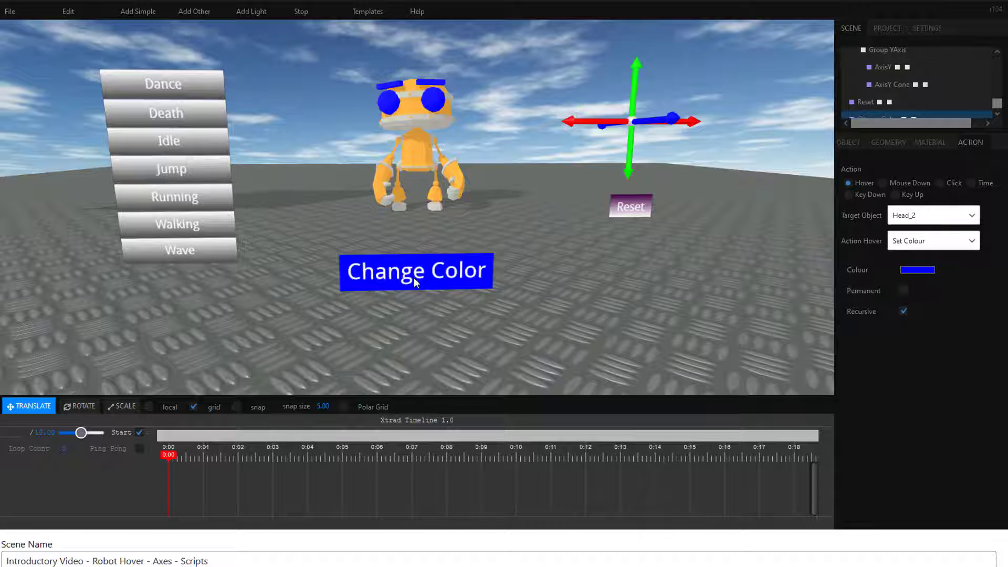
click(302, 13)
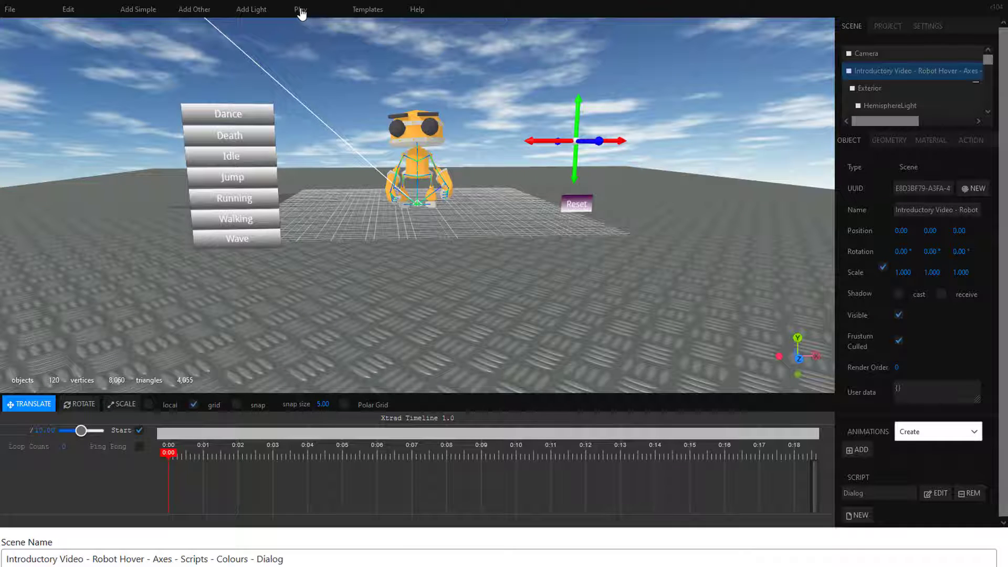
Step: Play the Colours - Dialog scene and use its dialog to colour the robot part Head_2 orange
click(302, 13)
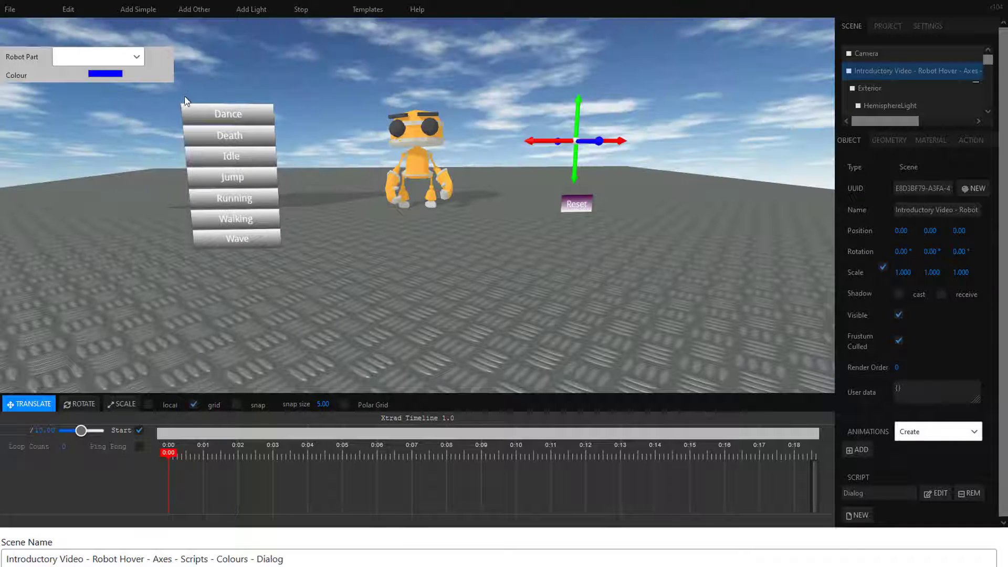
click(139, 58)
scroll(84, 210, down, 3)
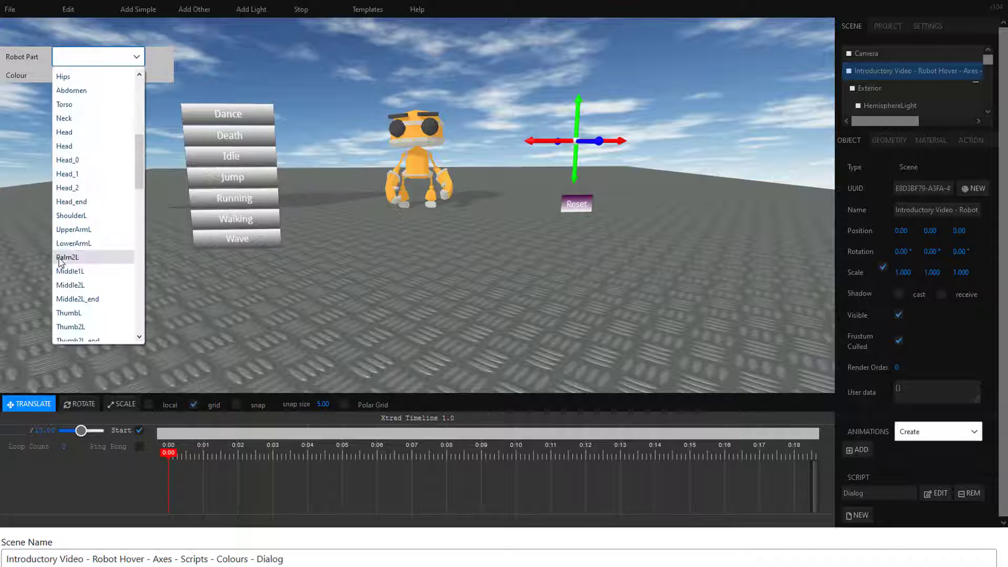
click(68, 191)
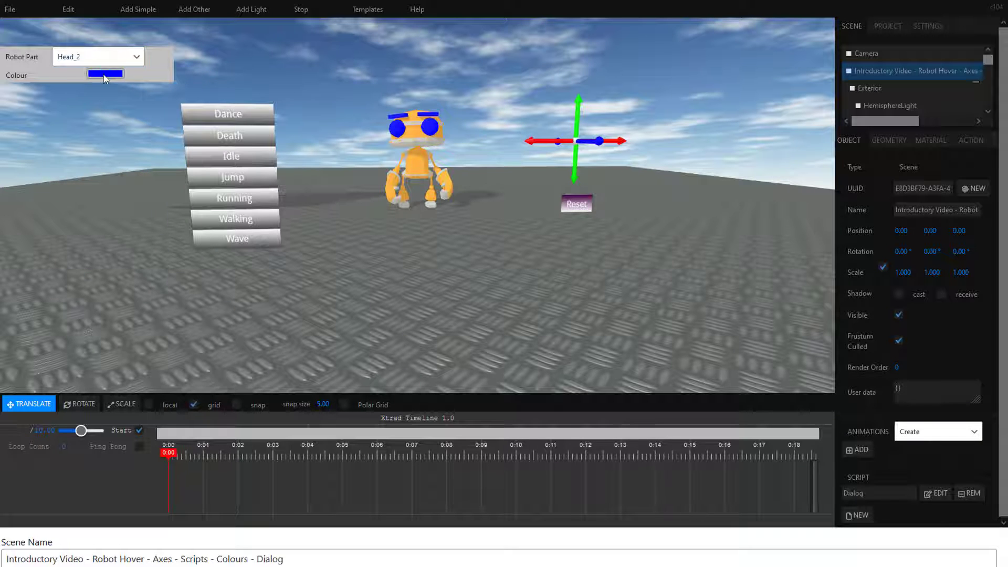
click(104, 74)
click(278, 184)
click(265, 286)
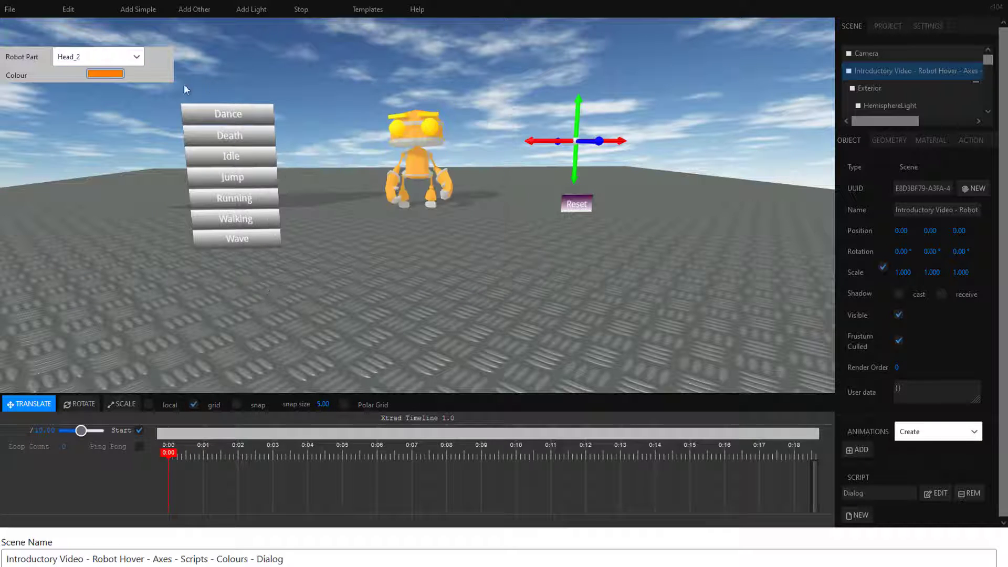
Step: Choose the robot's Neck part in the running scene's dialog and colour it blue
click(135, 58)
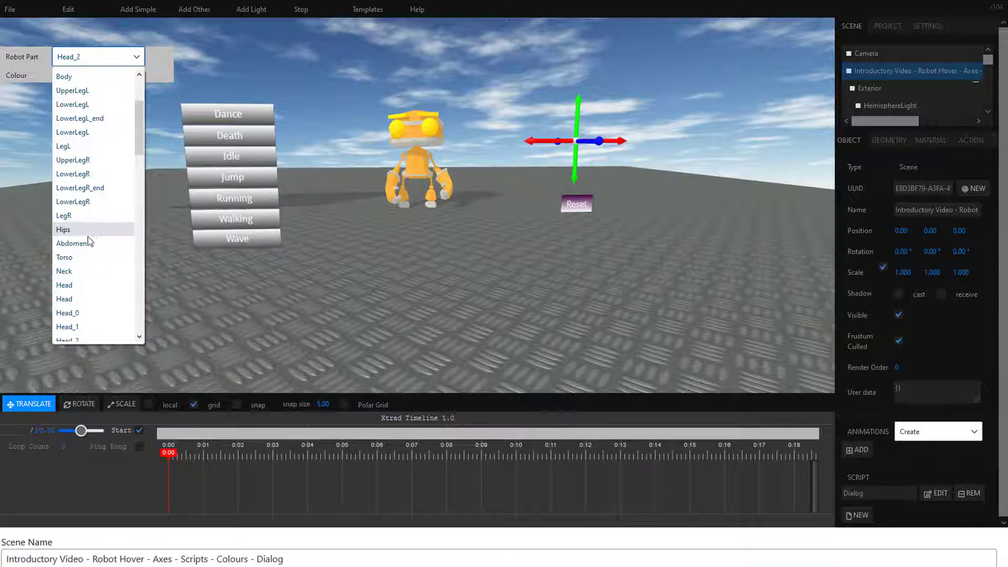
click(81, 270)
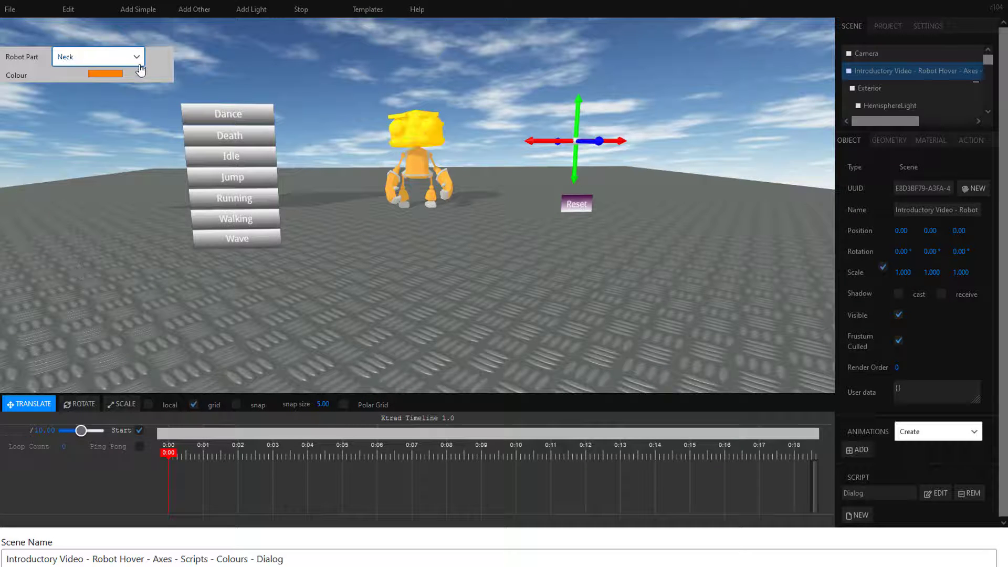
click(111, 74)
click(286, 216)
click(246, 325)
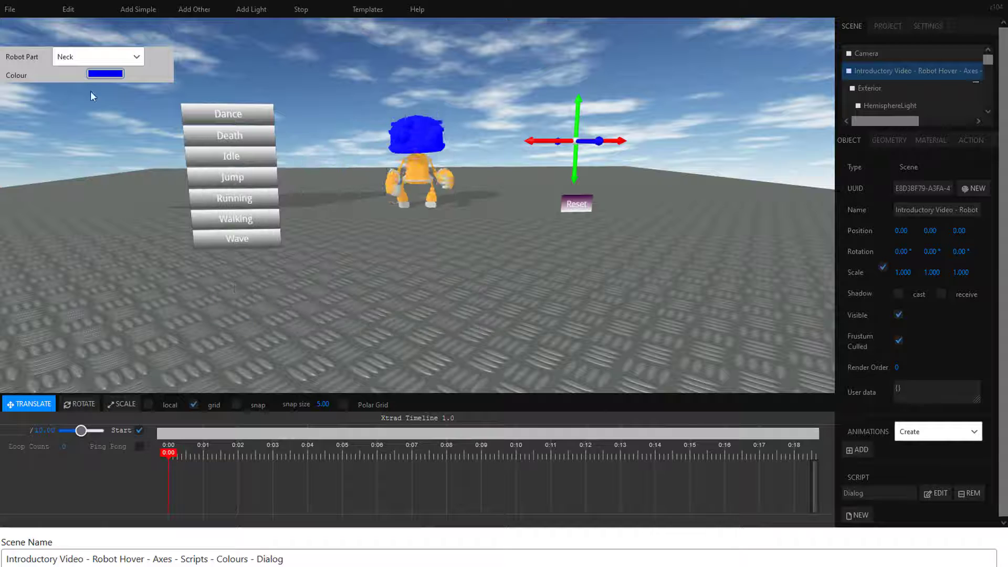
Step: Use the running scene's dialog to colour the robot parts Head_2 and Torso yellow
click(134, 58)
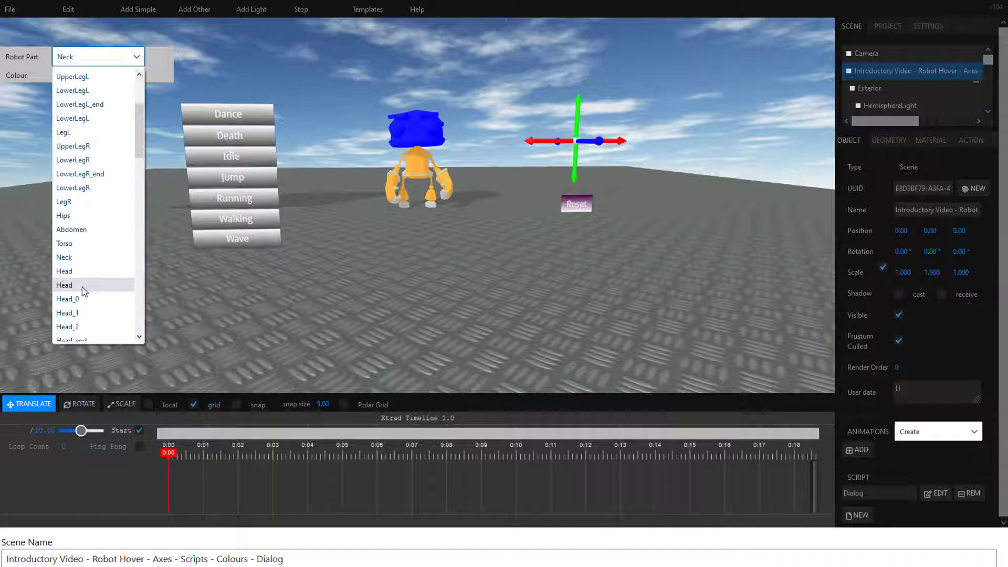
scroll(79, 315, down, 1)
click(75, 322)
click(107, 73)
click(320, 216)
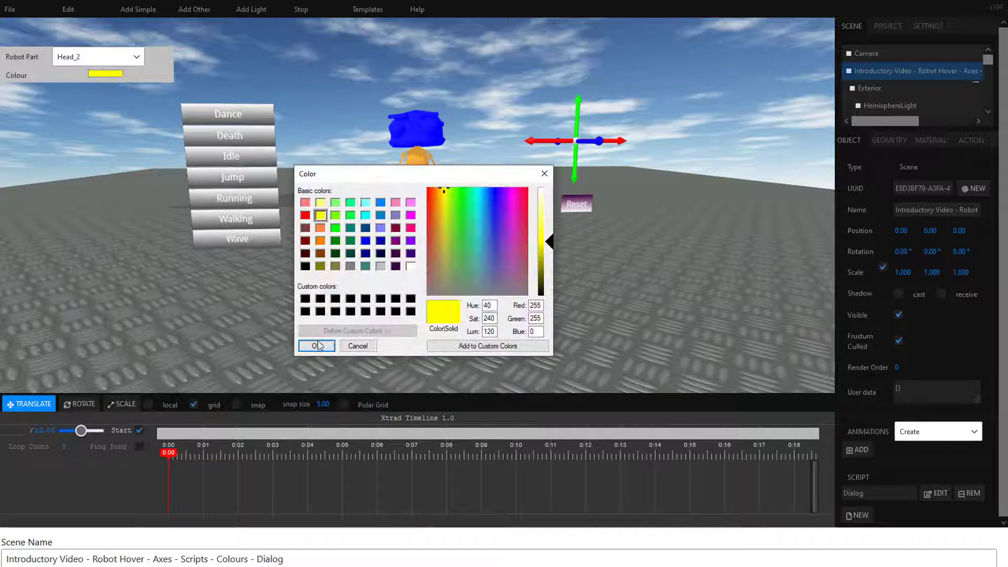
click(315, 346)
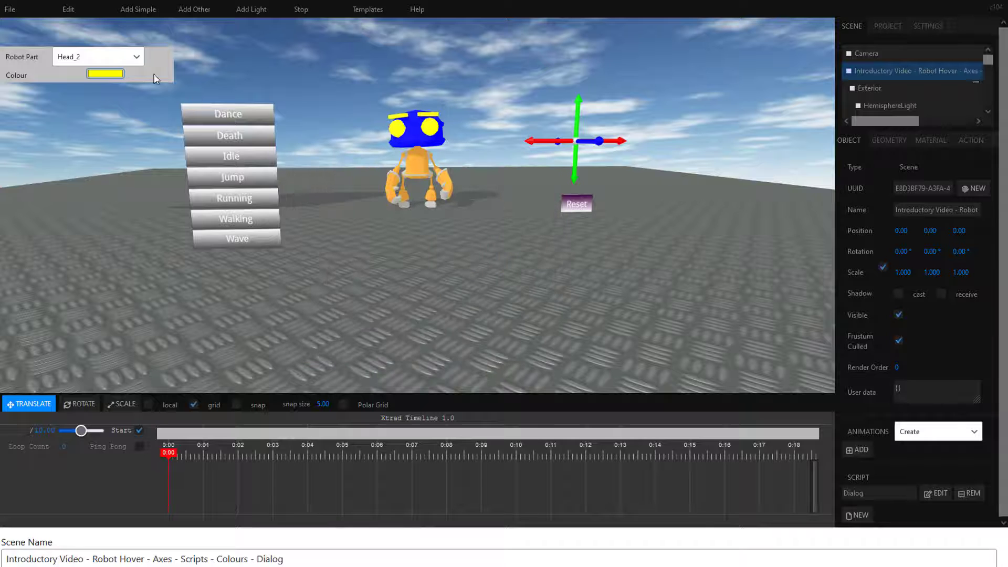
click(137, 57)
click(93, 252)
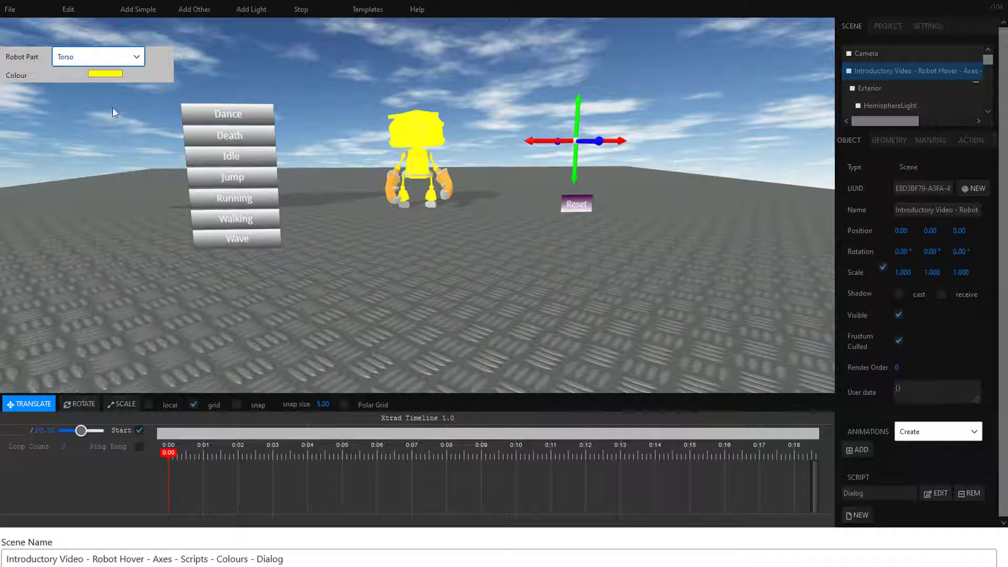
Step: Choose the robot's Head part in the running scene's dialog and colour it dark blue
click(137, 57)
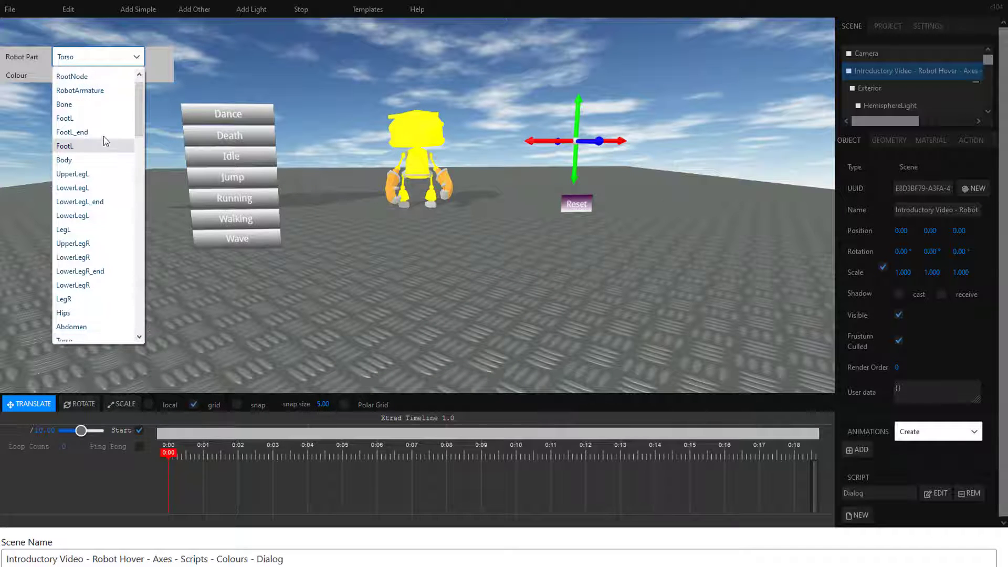
scroll(112, 102, down, 6)
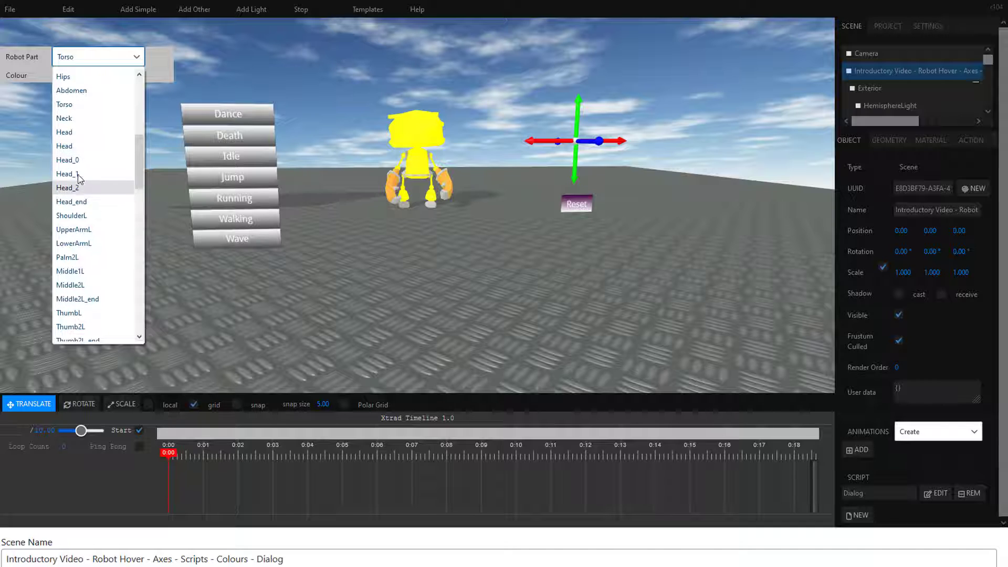
click(67, 146)
click(136, 58)
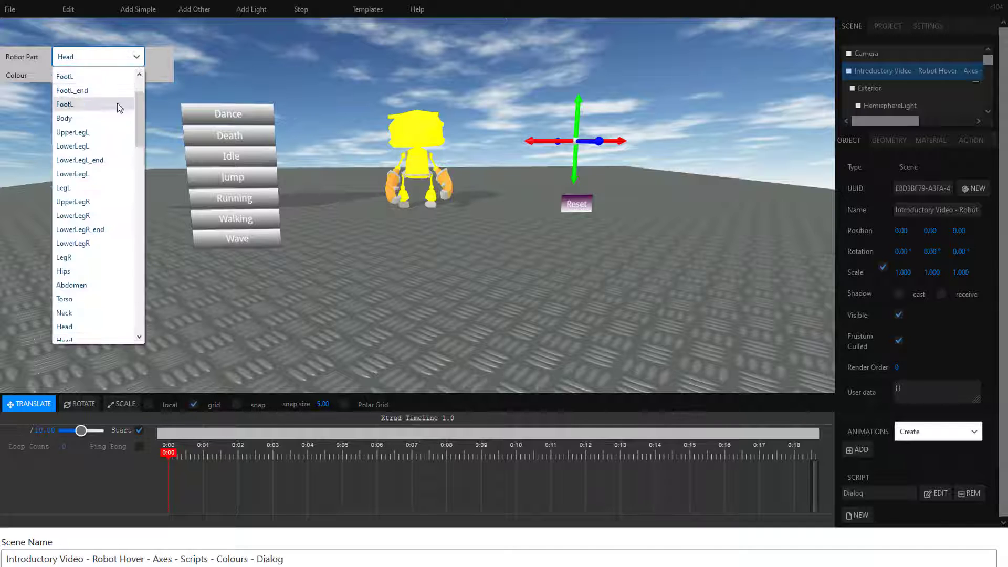
click(158, 75)
click(94, 75)
click(331, 297)
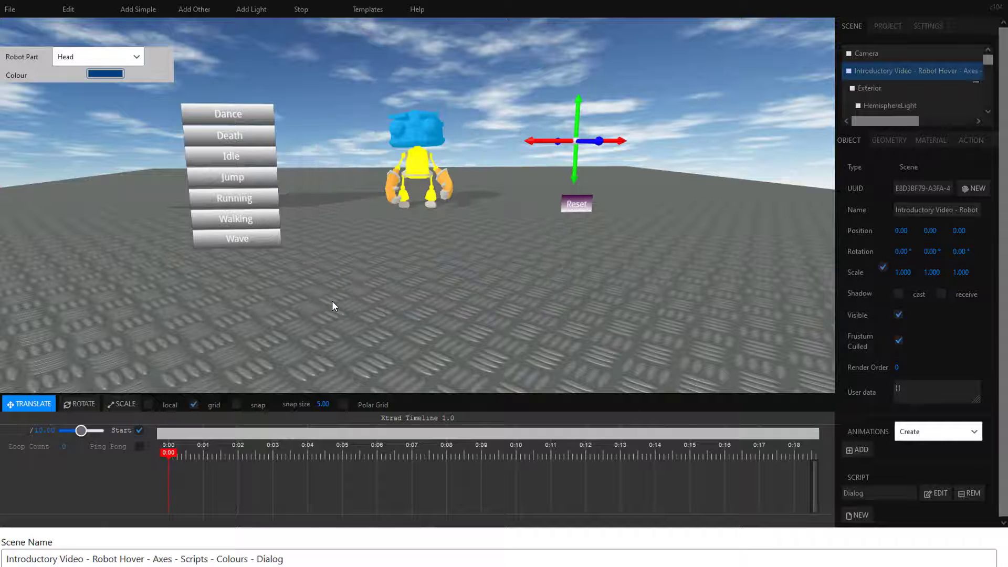
Step: Colour the robot part Head_2 olive (red 128, green 128, blue 64) in the dialog and stop the scene
click(136, 57)
scroll(125, 271, down, 3)
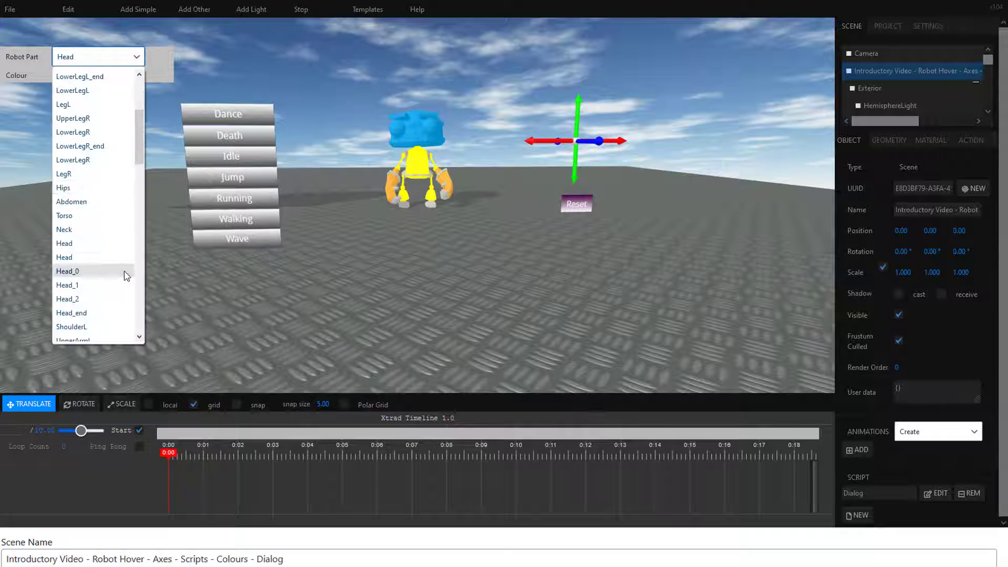
click(74, 215)
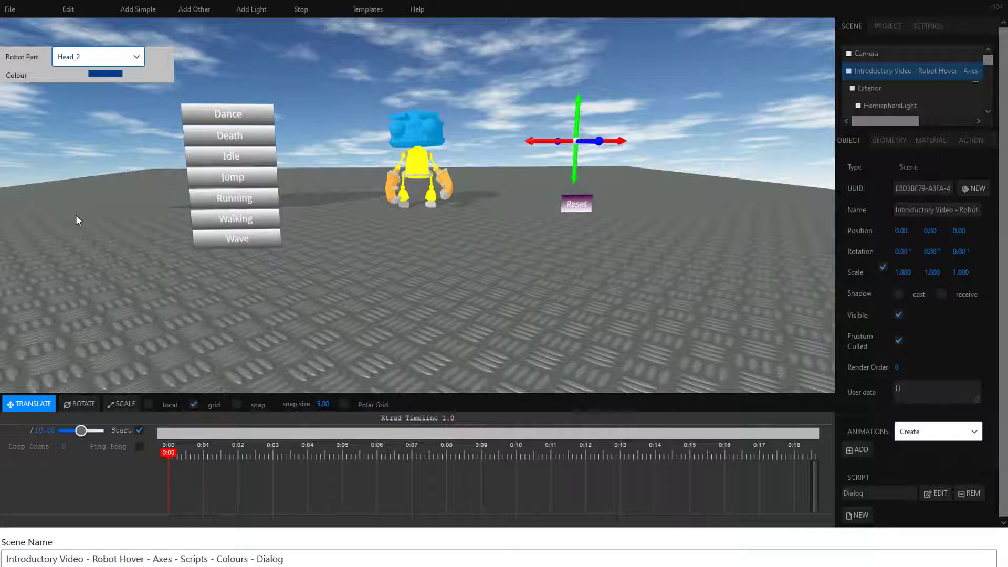
click(105, 73)
click(230, 244)
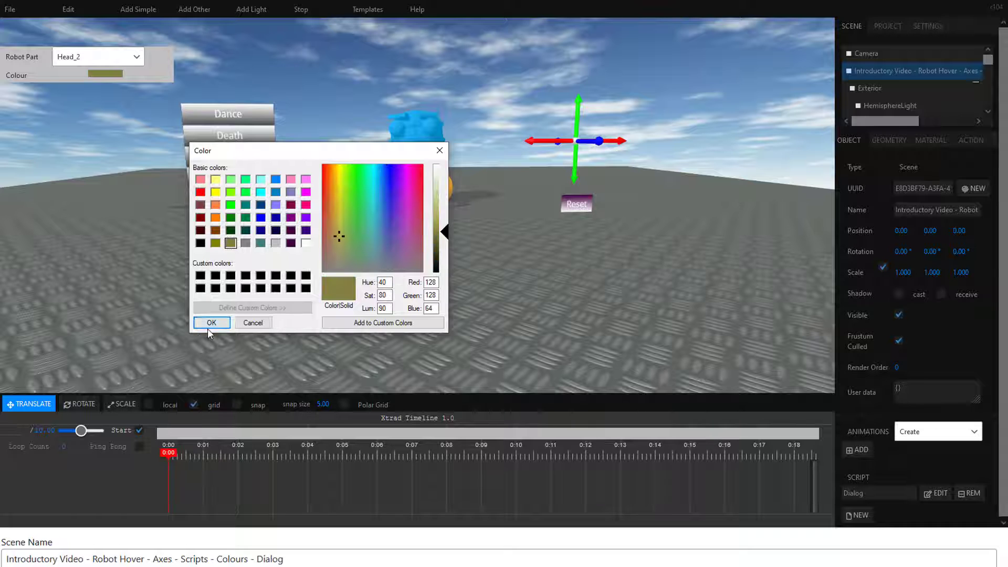
click(210, 322)
click(301, 9)
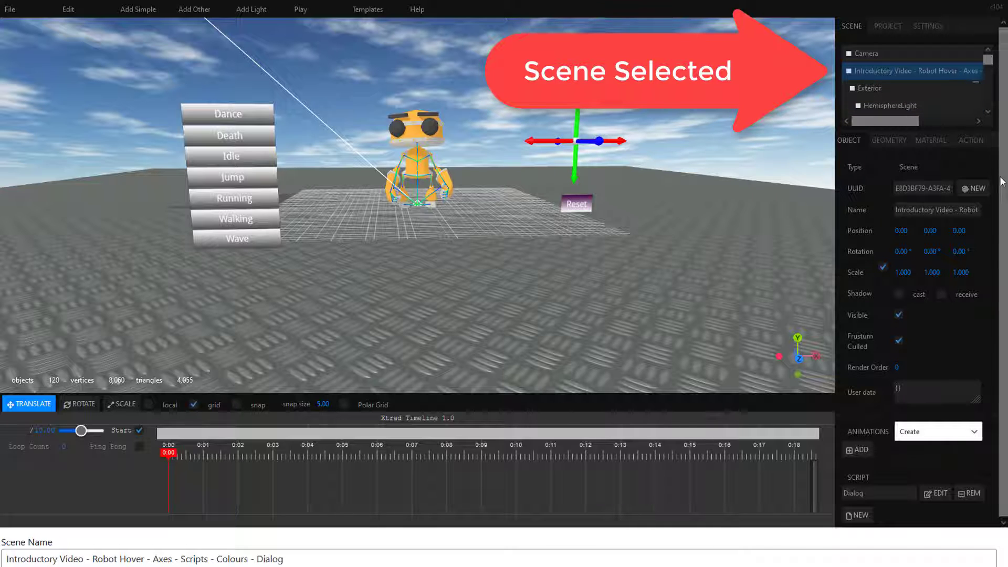
Step: Open the scene's Dialog script, read through its init, update and stop functions, and close it
drag(1003, 175, 1004, 191)
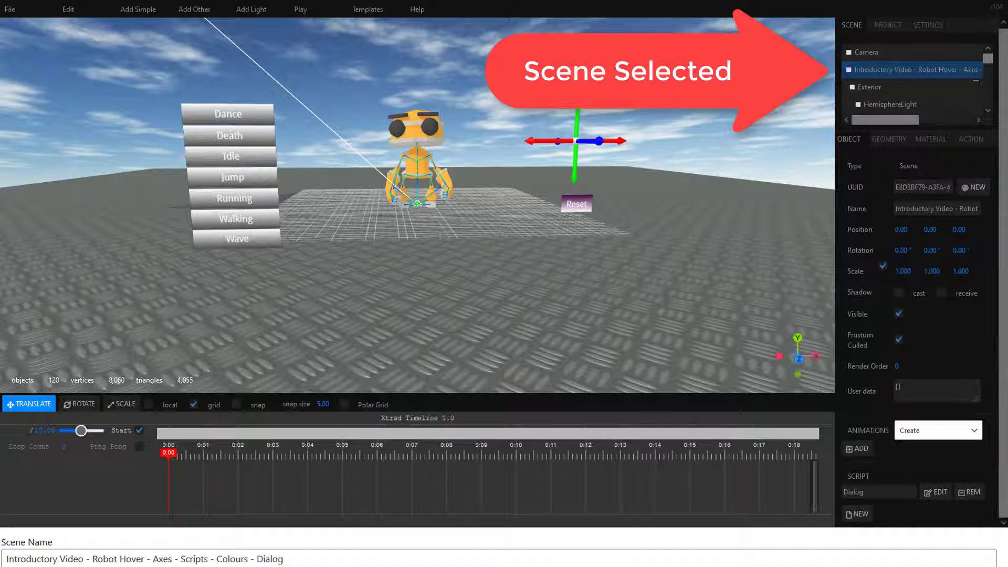
scroll(504, 284, down, 2)
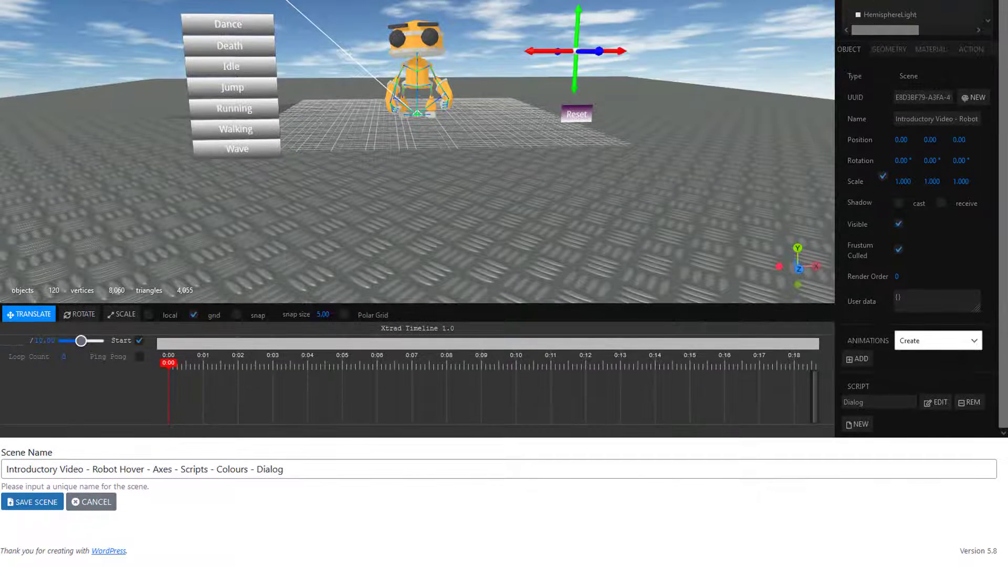
click(940, 405)
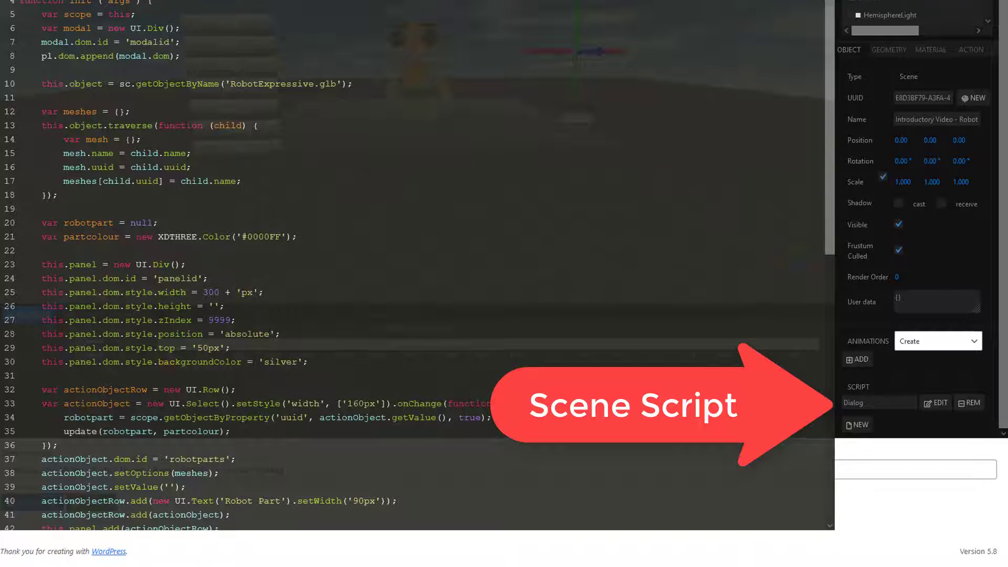
scroll(446, 122, up, 2)
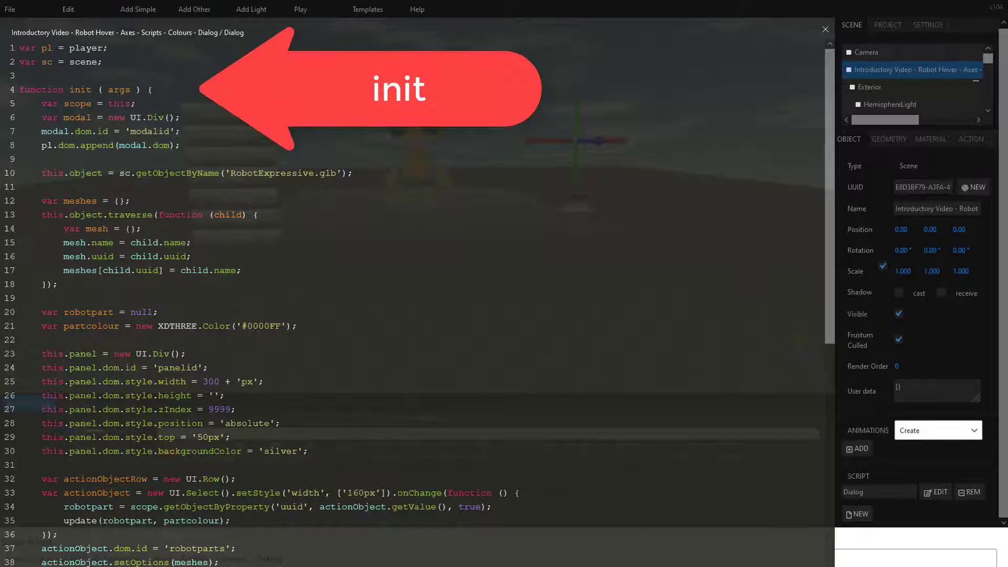
scroll(97, 314, down, 2)
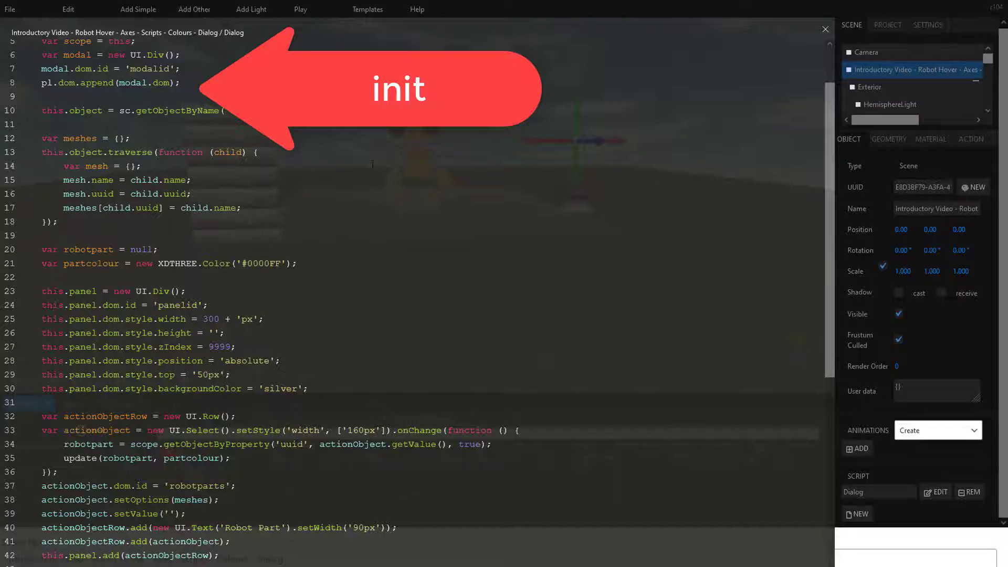
scroll(372, 165, down, 8)
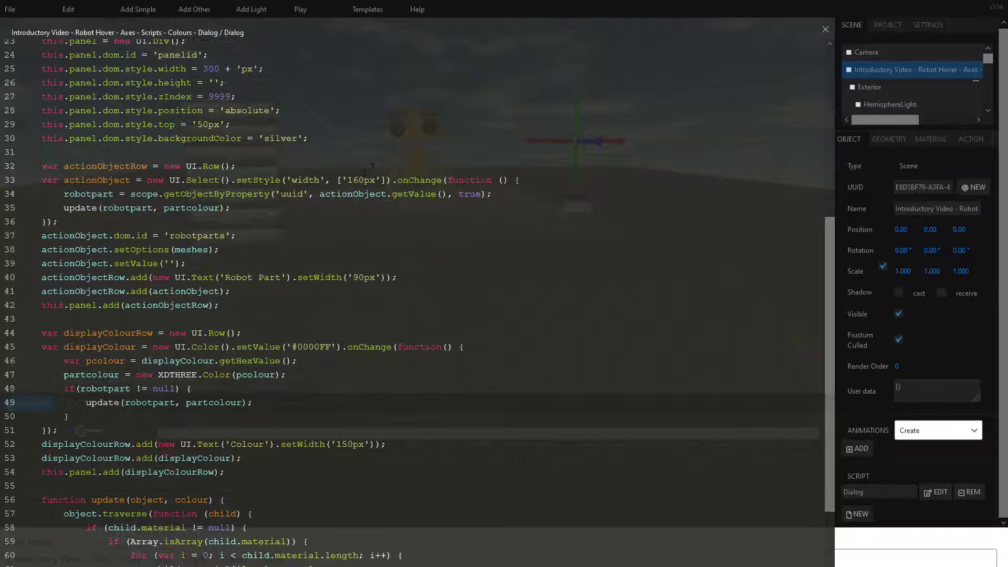
scroll(364, 172, down, 6)
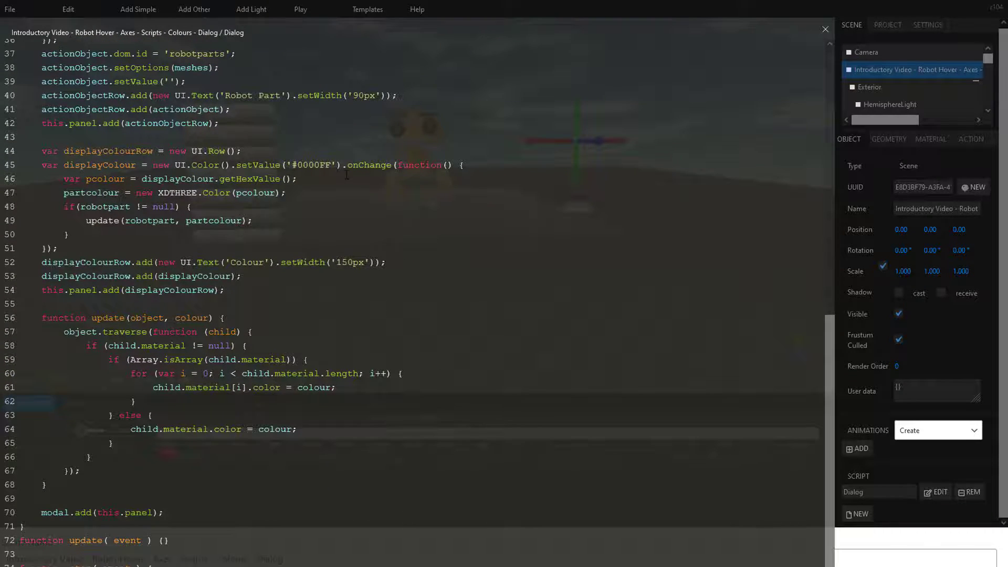
scroll(347, 175, down, 2)
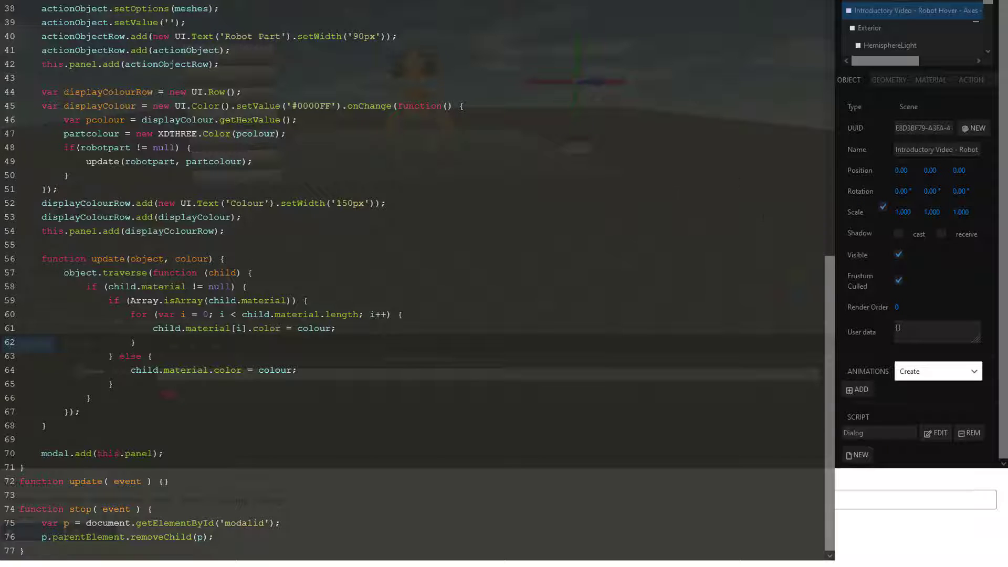
drag(832, 288, 861, 5)
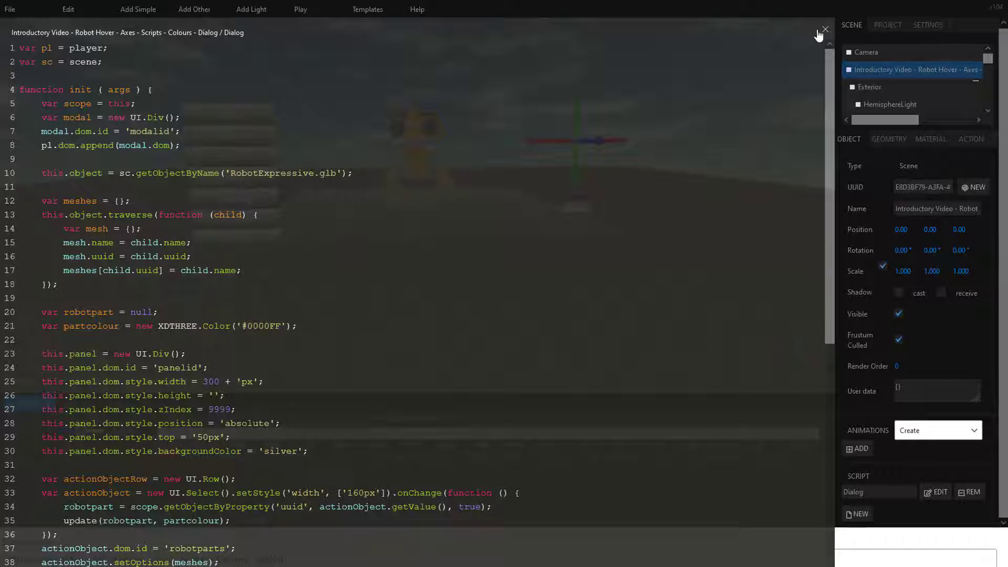
click(823, 31)
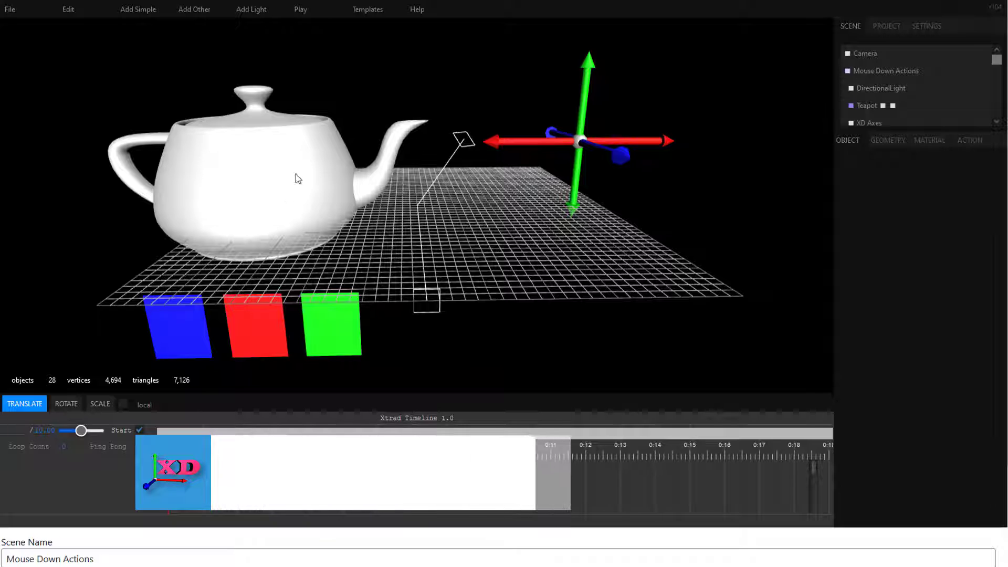
Step: Test-play the Mouse Down Actions scene using its axes and the green, red and blue squares, and view AxisX's Mouse Down action
click(301, 11)
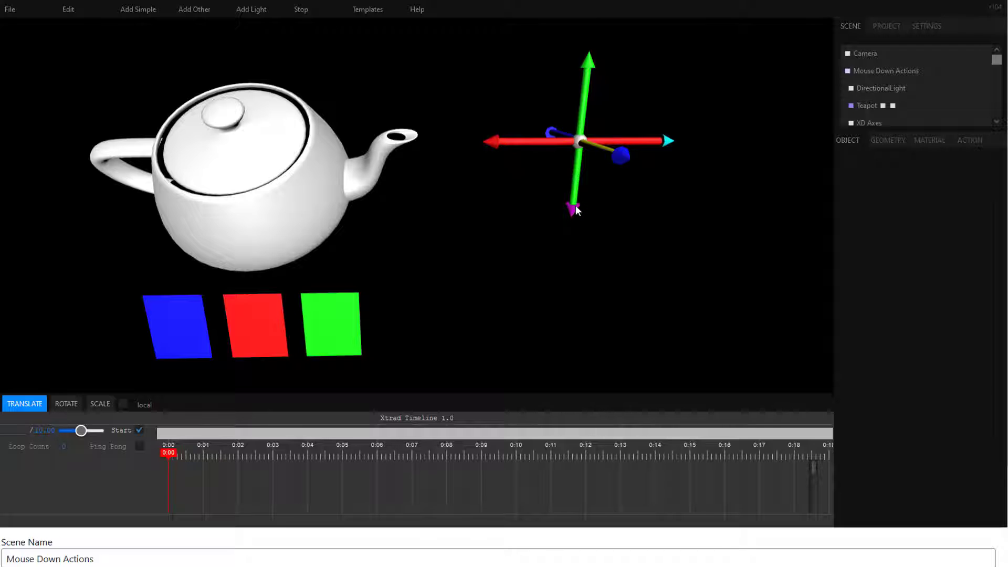
click(576, 141)
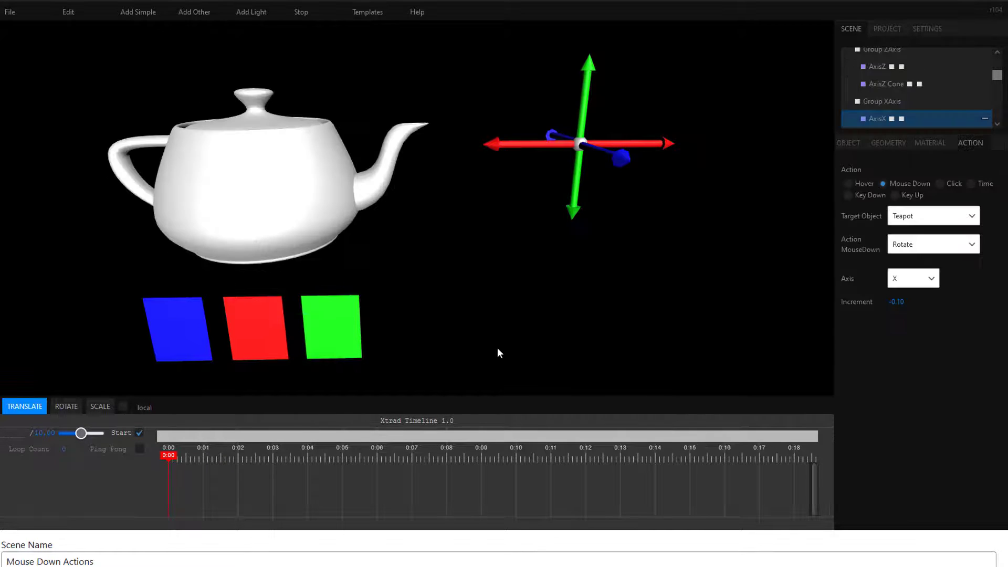
click(336, 326)
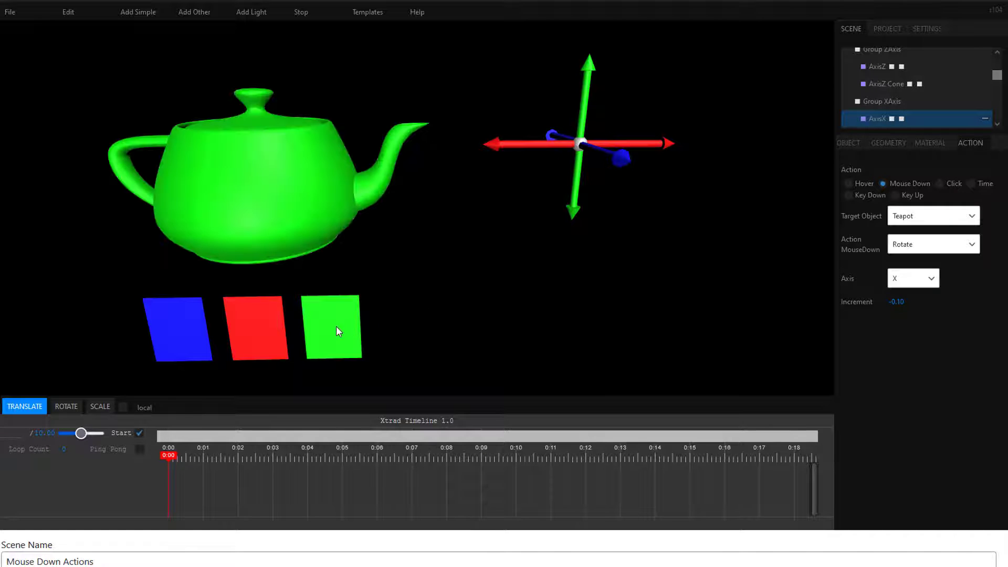
click(263, 332)
click(197, 336)
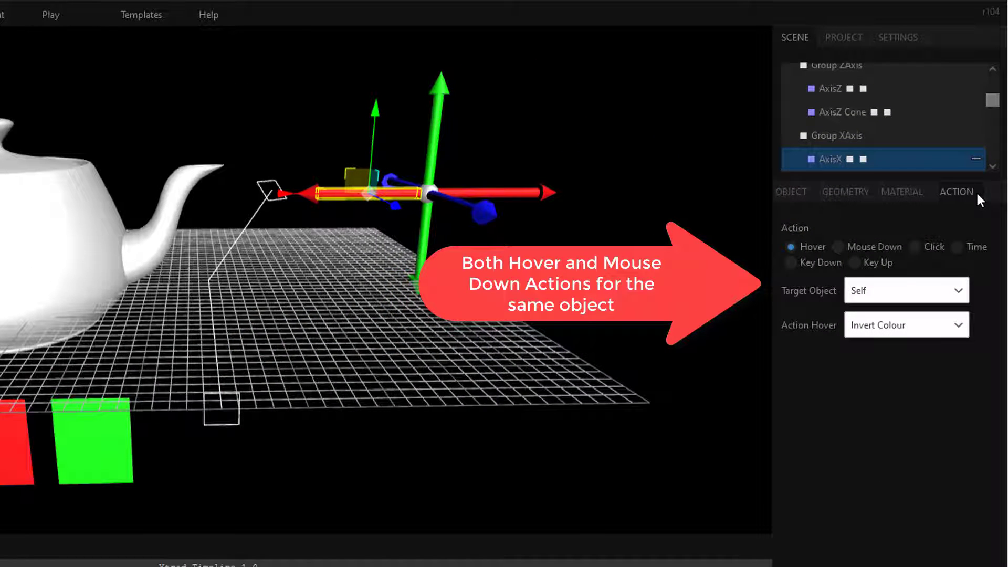
click(838, 247)
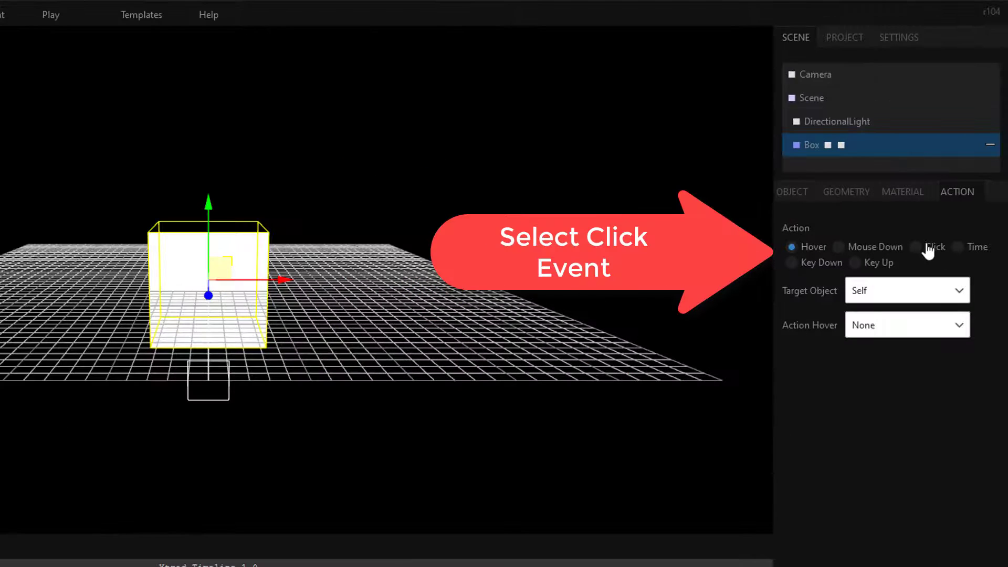
Step: Give the Box a Click action of type Popup and set the popup's width to 600
click(916, 249)
click(963, 325)
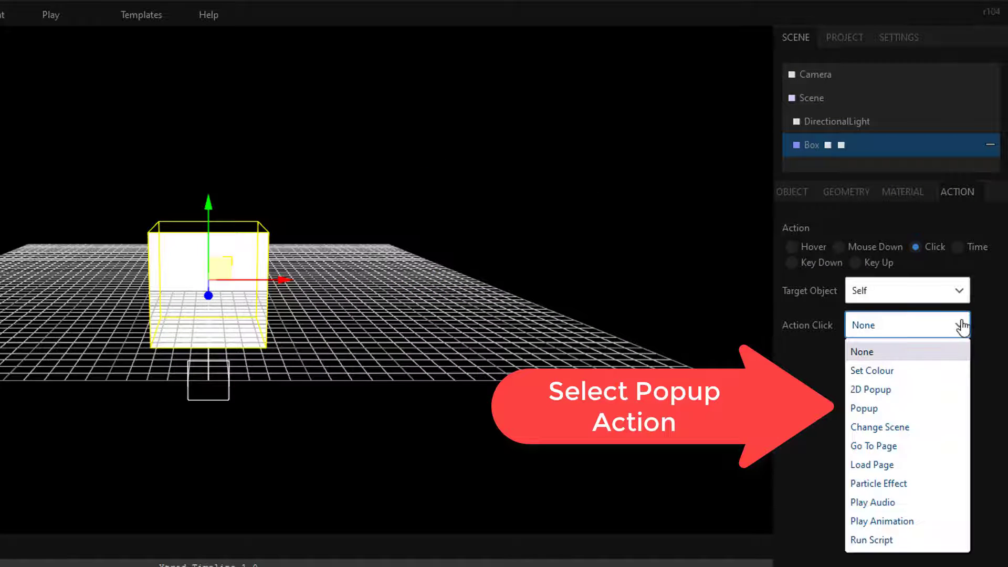
click(917, 407)
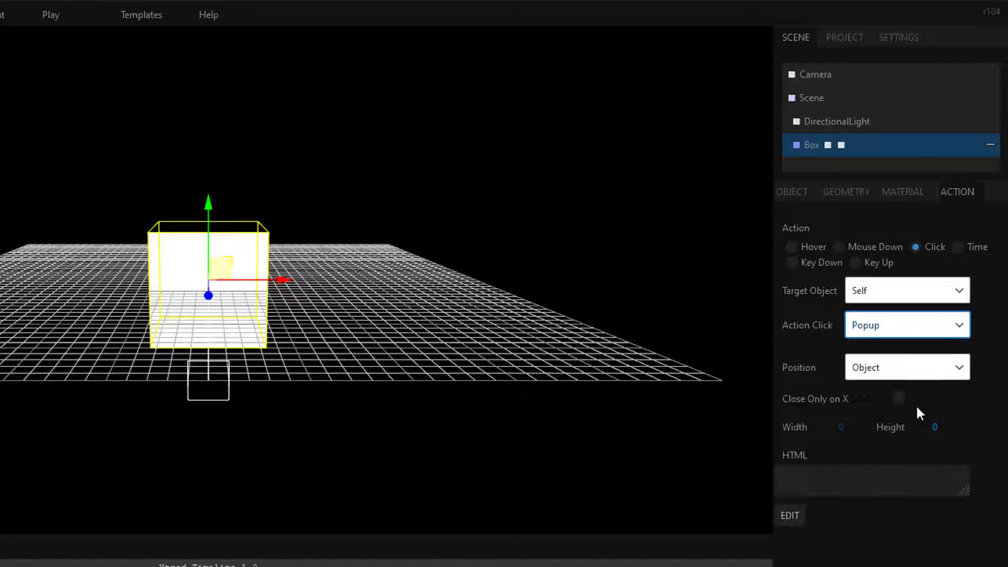
click(840, 427)
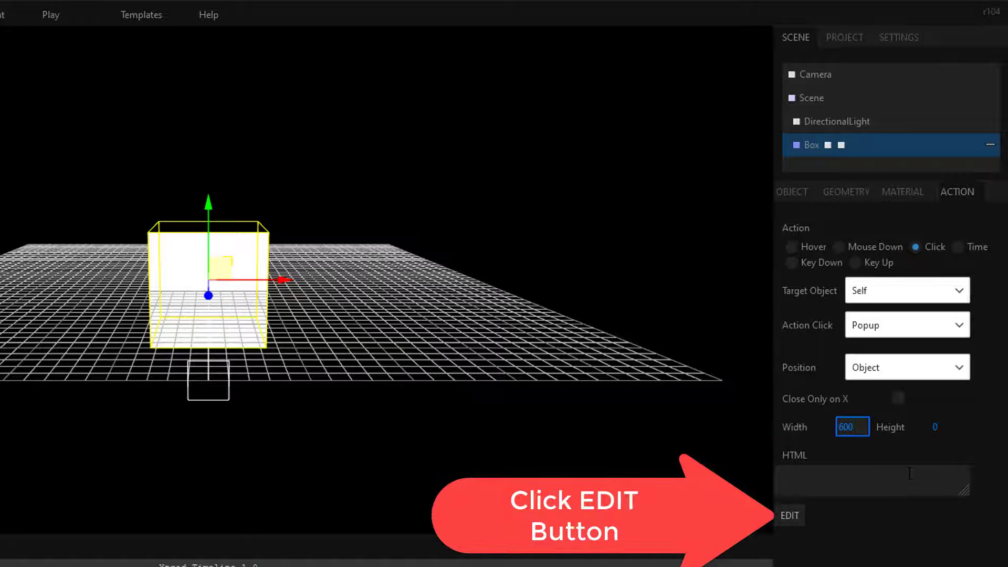
click(912, 548)
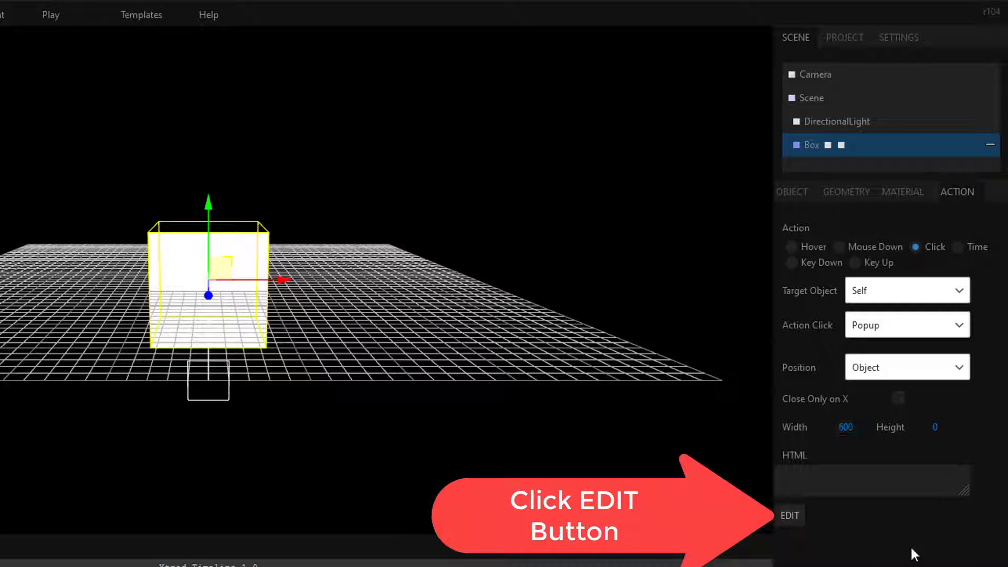
Step: Edit the popup's HTML content, enter the text "I am a Popup" and format it as an H2 heading
click(792, 516)
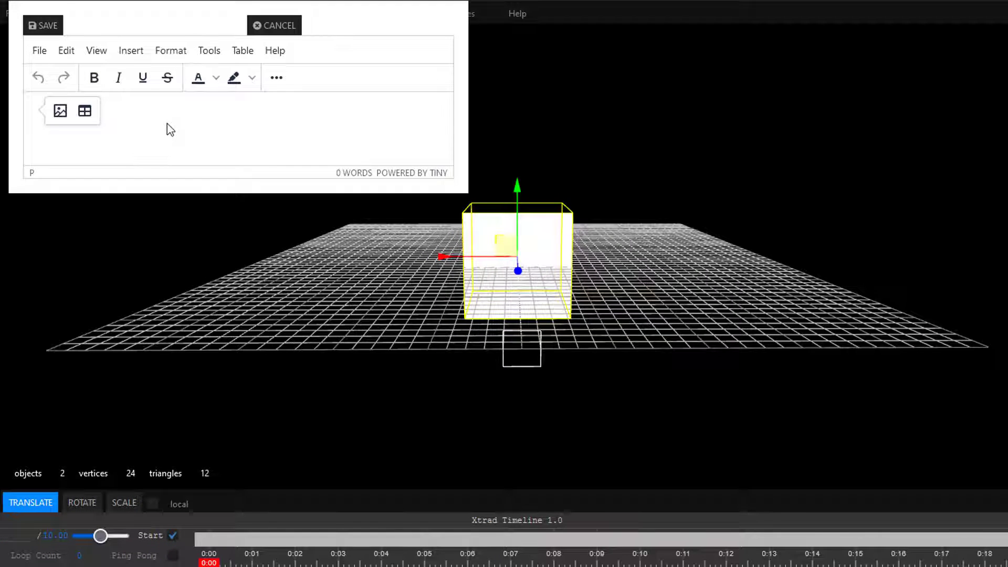
text(I)
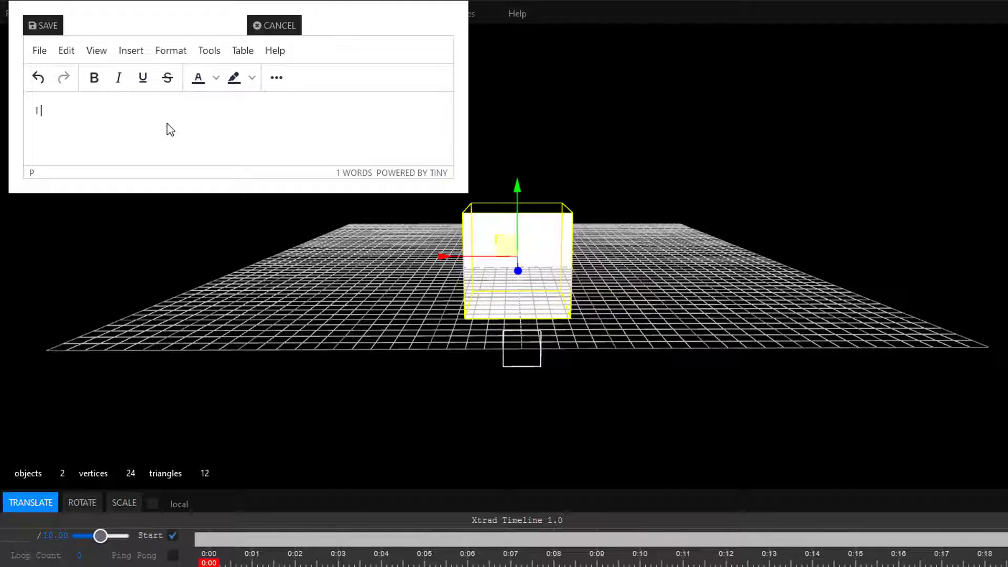
text( am a Popup)
key(Return)
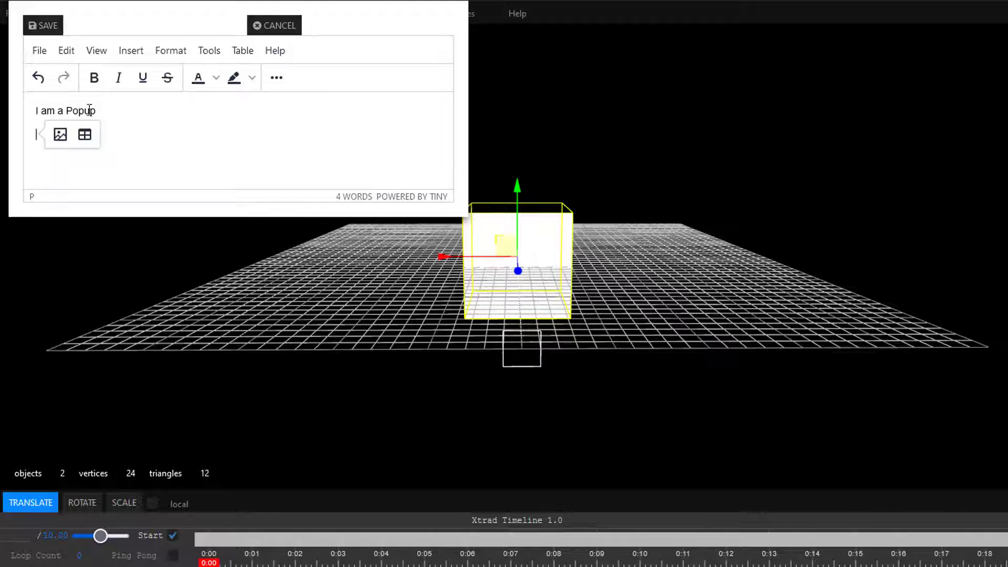
drag(96, 110, 37, 105)
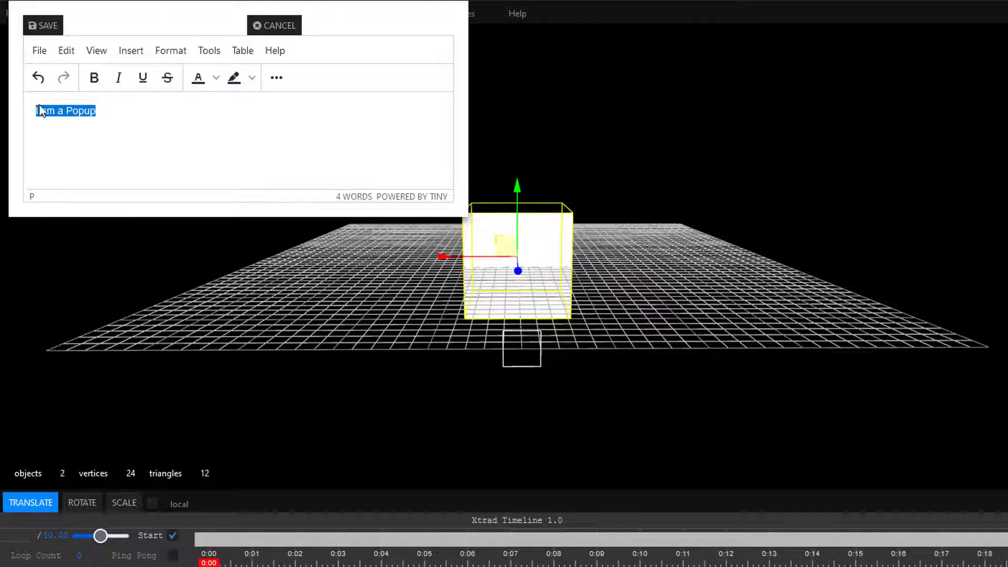
click(131, 139)
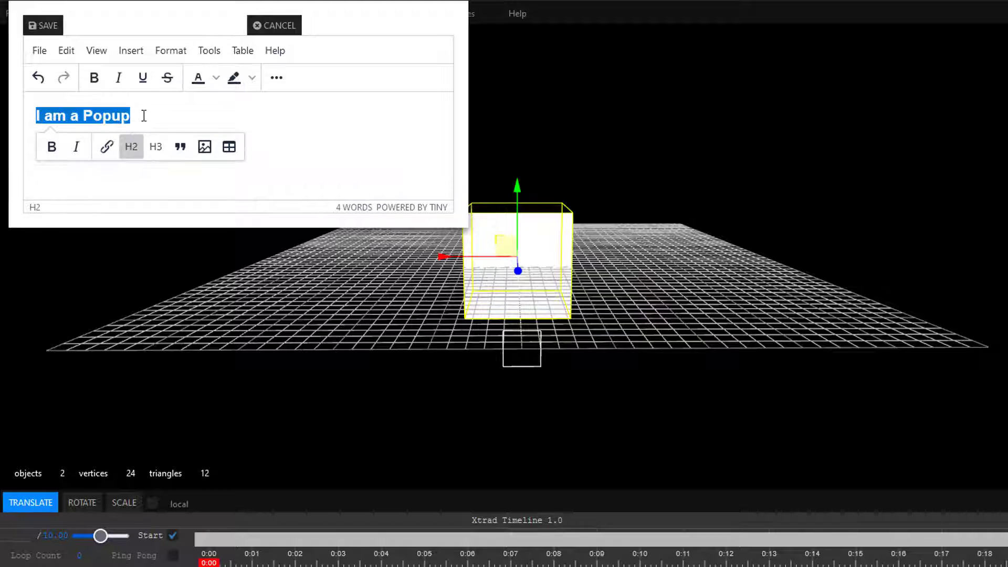
Step: Add a line below the "I am a Popup" heading and upload Banner 772-130.png as the image to insert there
click(160, 115)
key(Return)
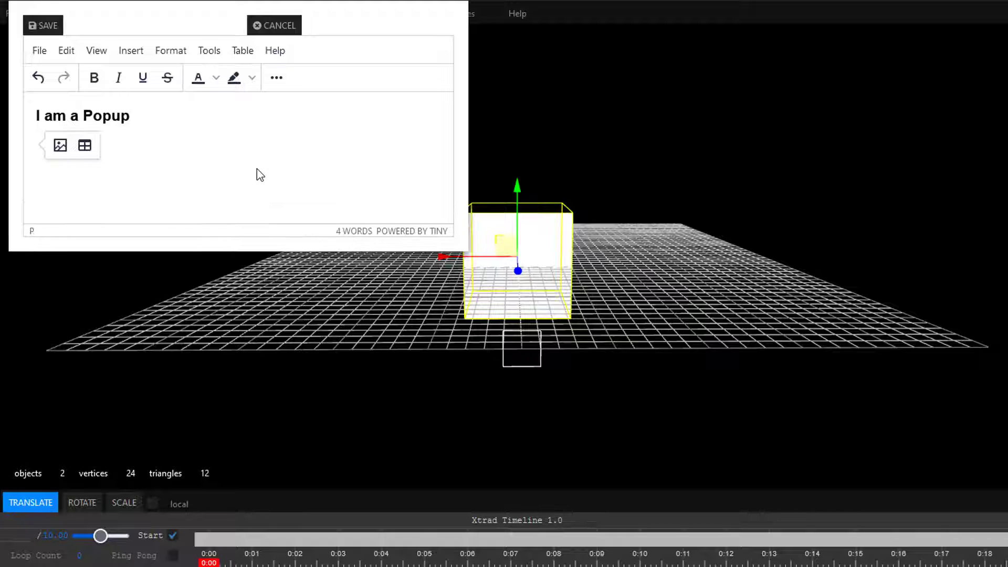
click(131, 55)
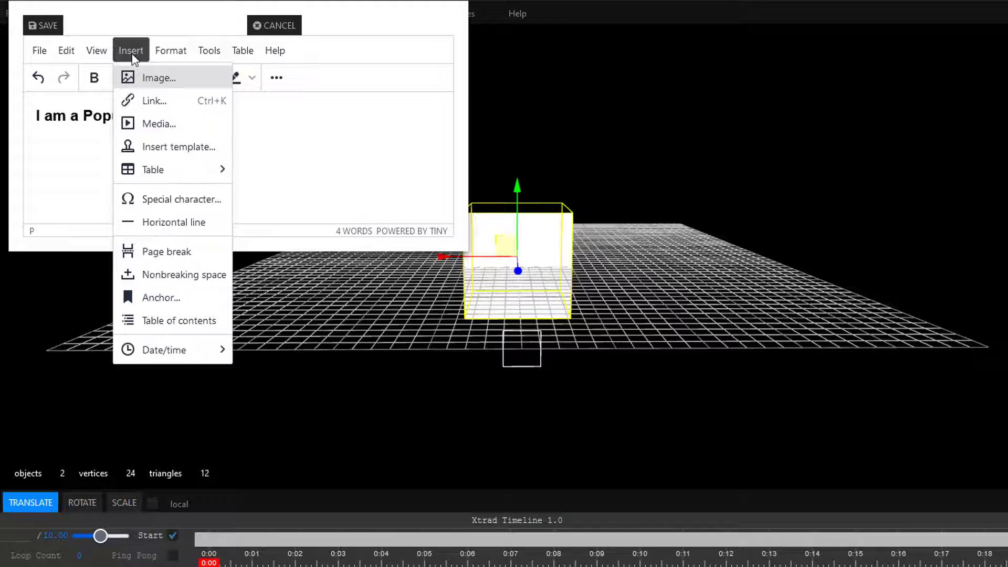
click(161, 84)
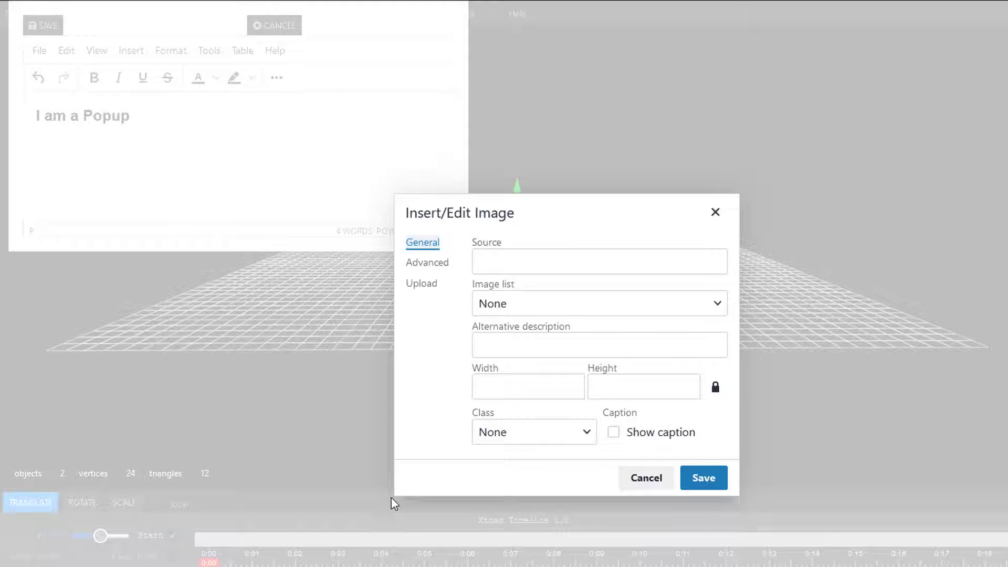
click(426, 286)
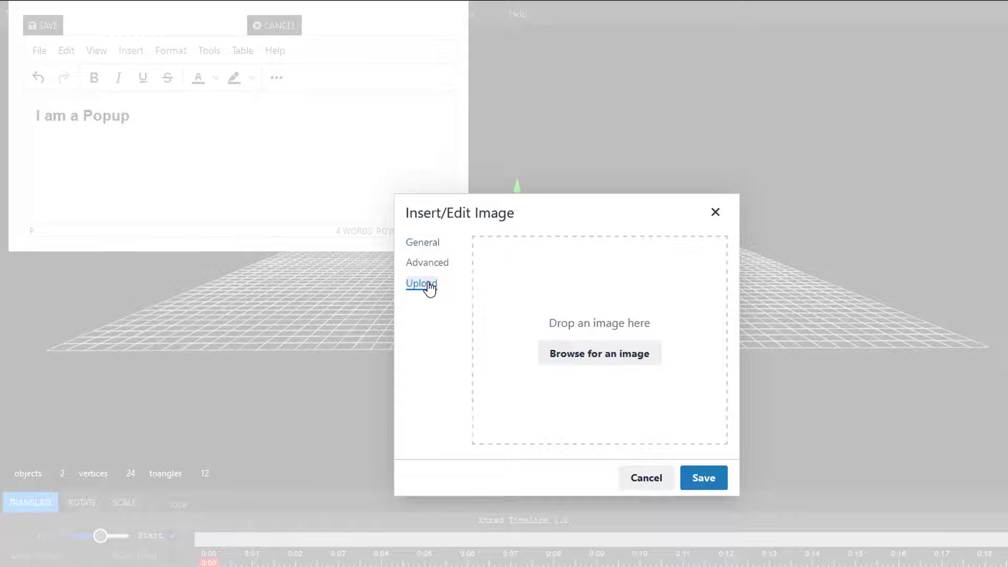
click(615, 361)
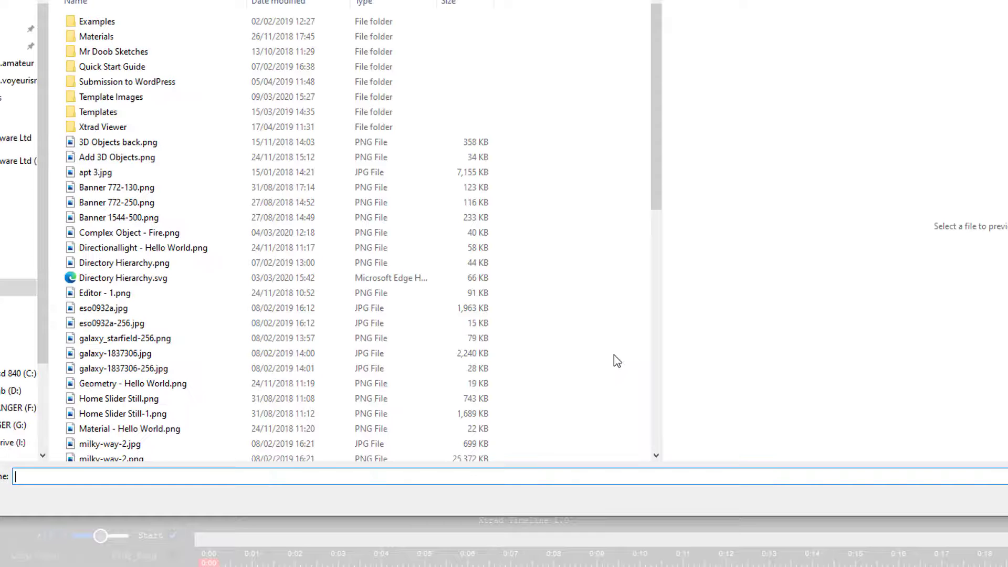
click(141, 189)
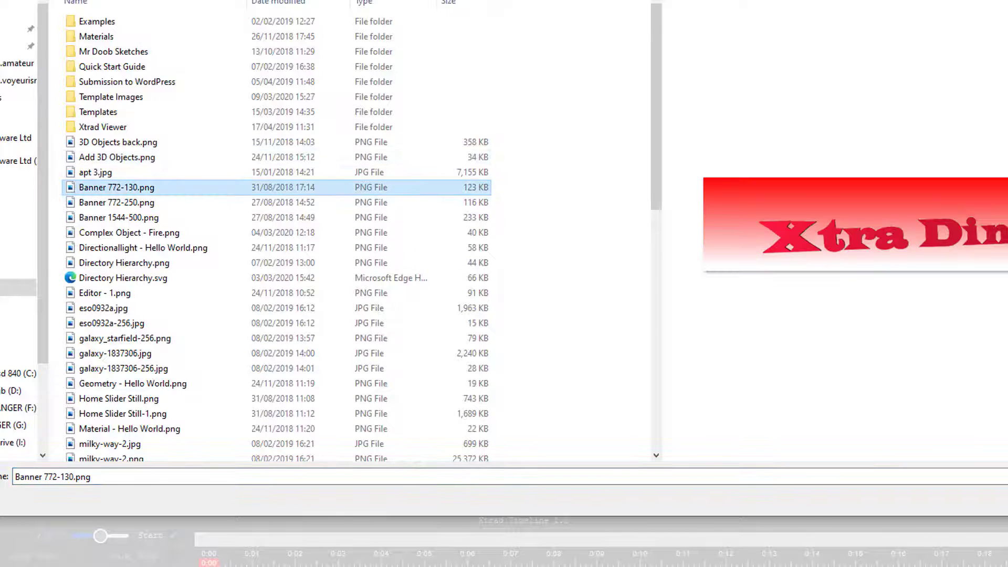
click(1007, 499)
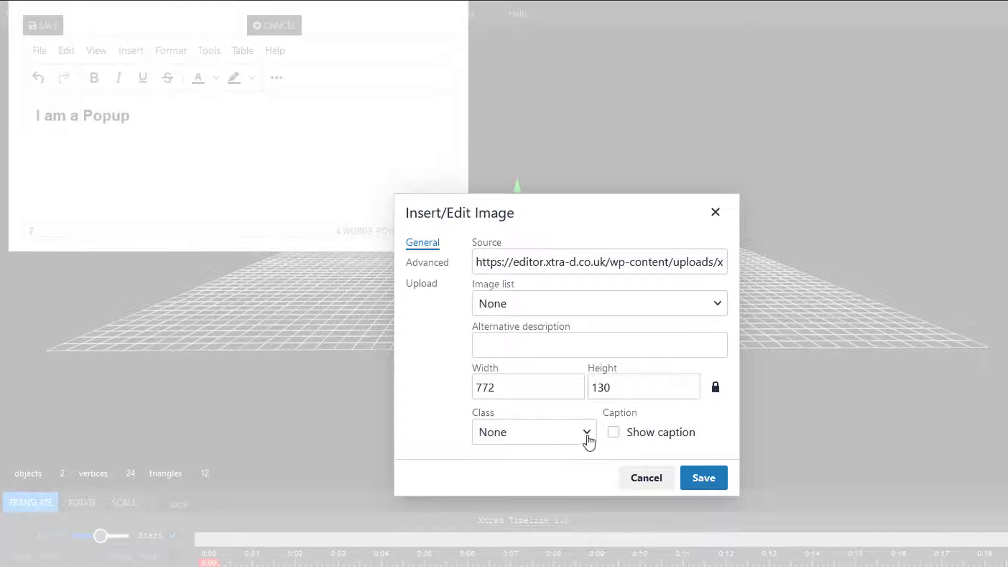
Step: Give the banner image the Drop Shadow 8px class, insert it, and shrink it proportionally to fit the editor's width
click(589, 436)
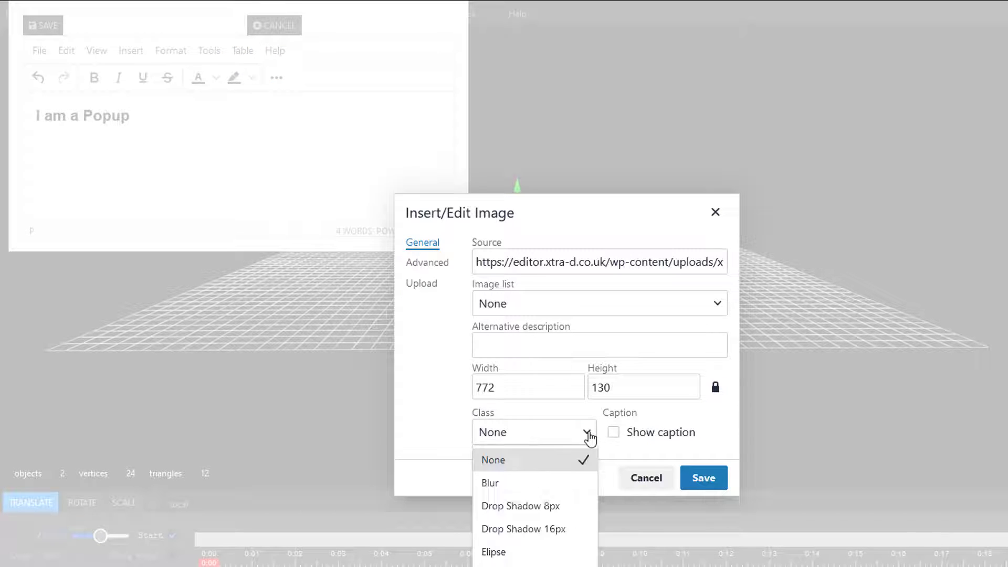
click(568, 512)
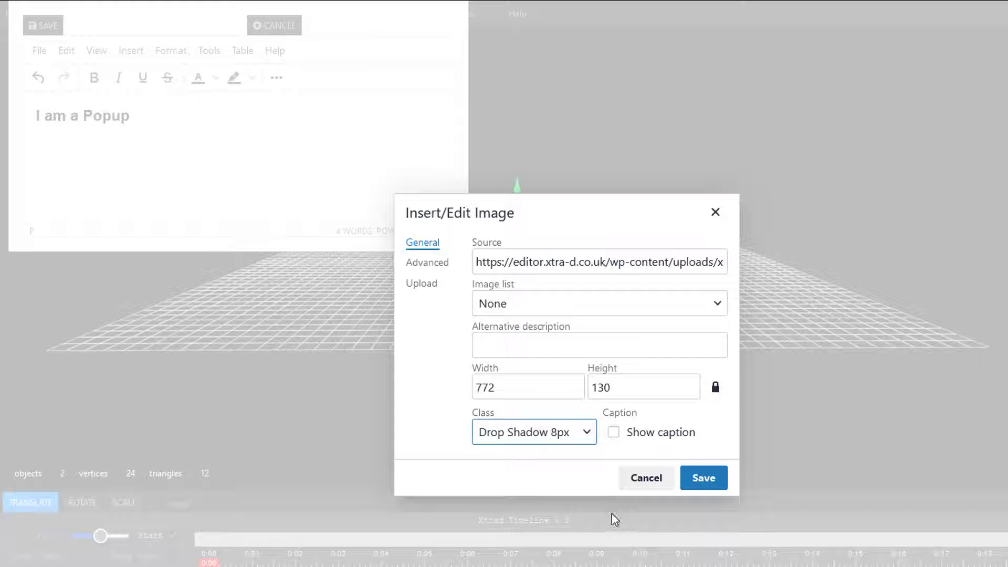
click(704, 479)
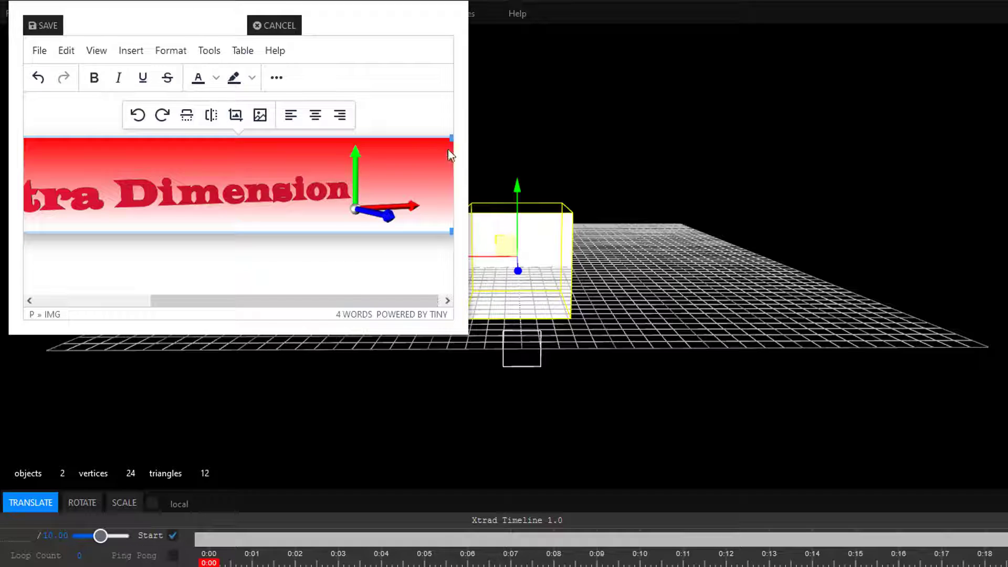
drag(451, 138, 310, 190)
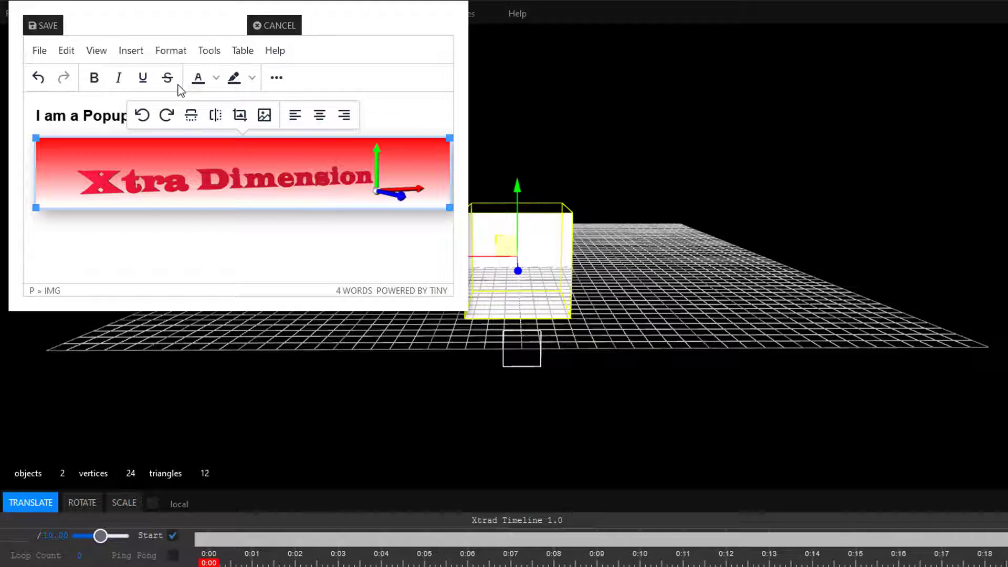
Step: Insert a link to the Quick Start Guide page below the banner, opening in a new window, and save the popup content
click(131, 256)
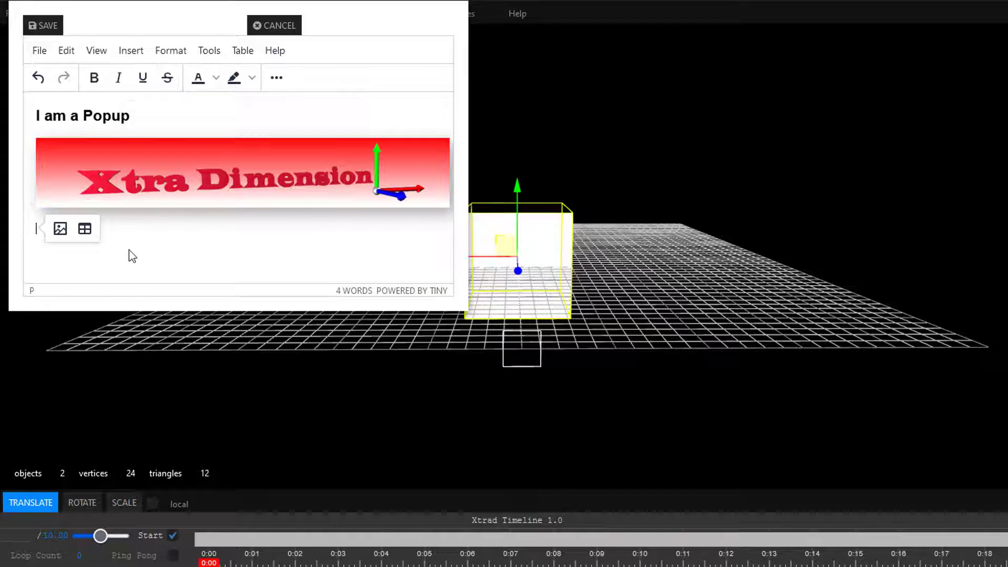
click(130, 50)
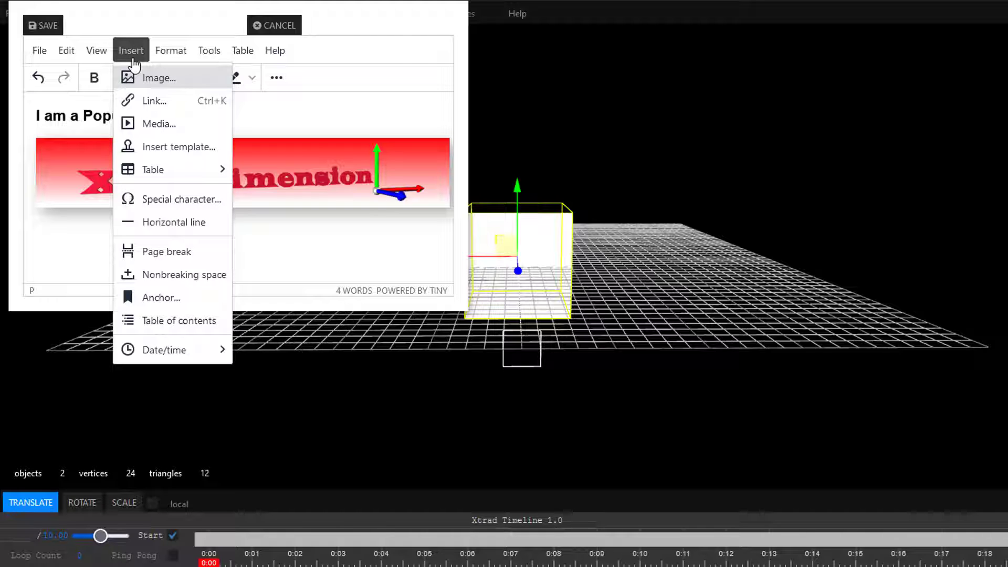
click(150, 101)
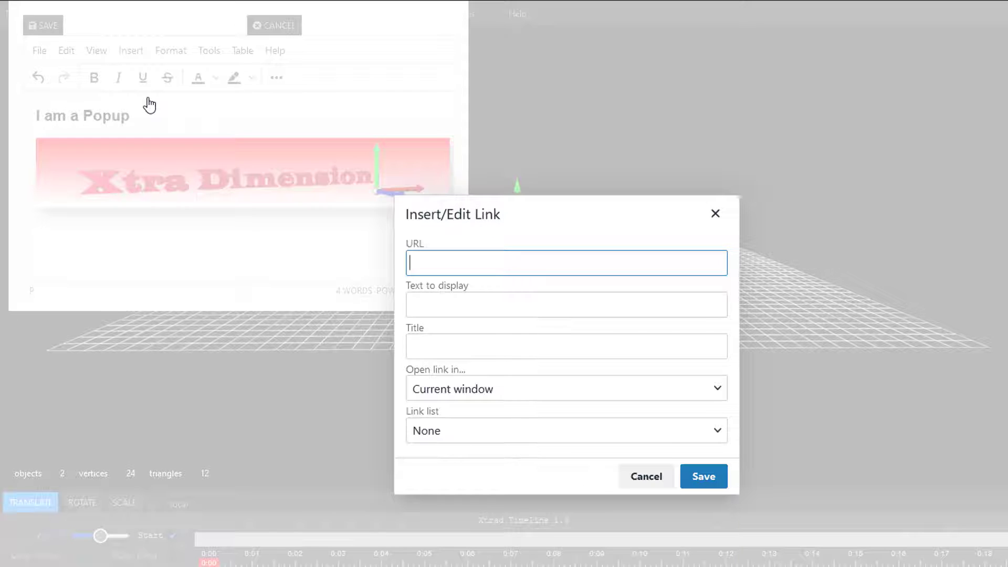
click(718, 433)
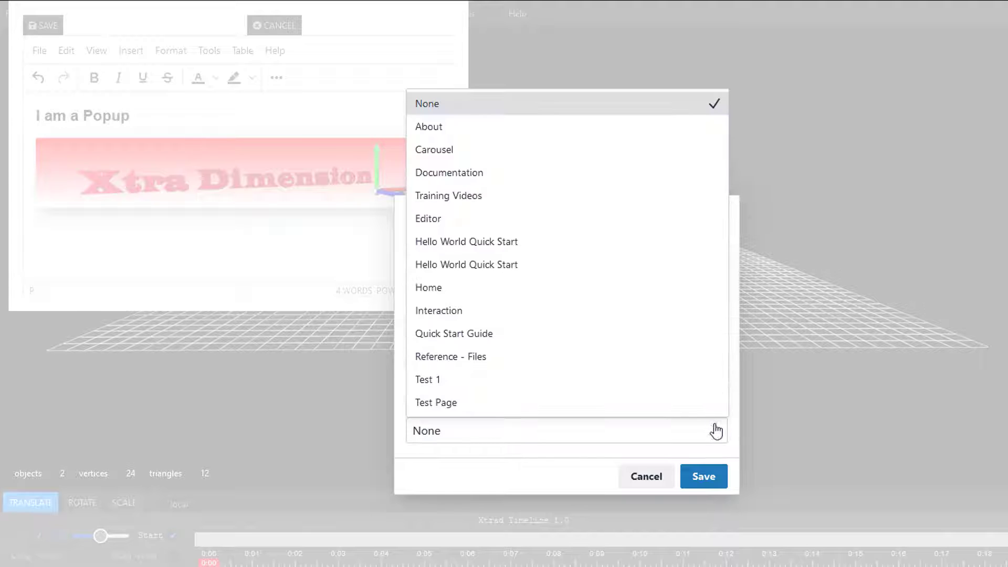
click(588, 336)
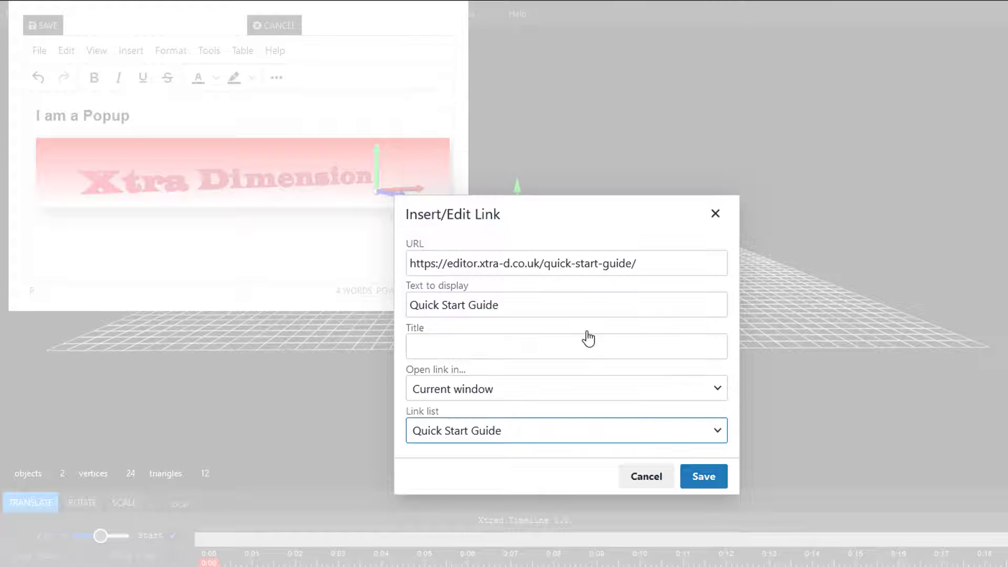
click(715, 391)
click(502, 443)
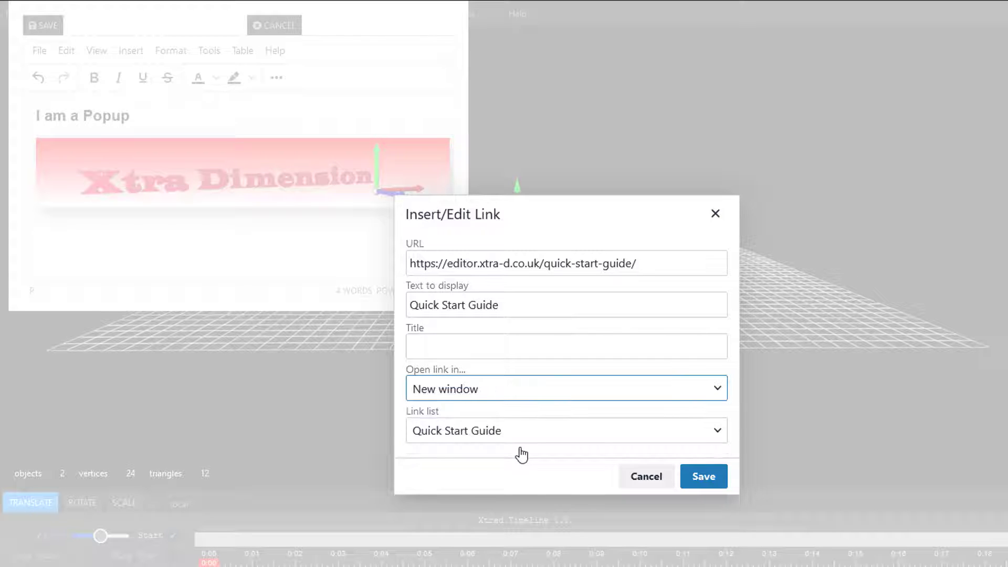
click(703, 477)
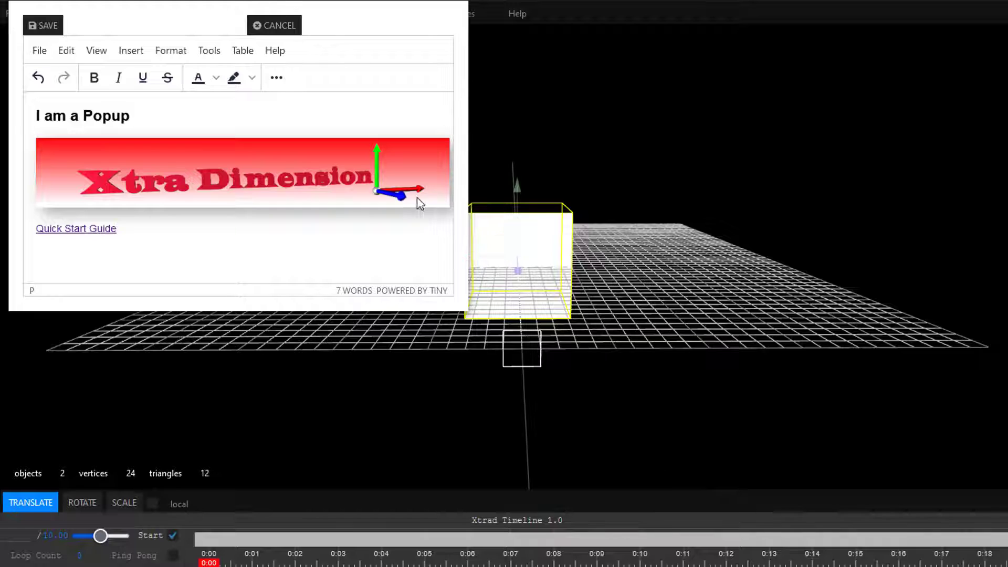
click(38, 26)
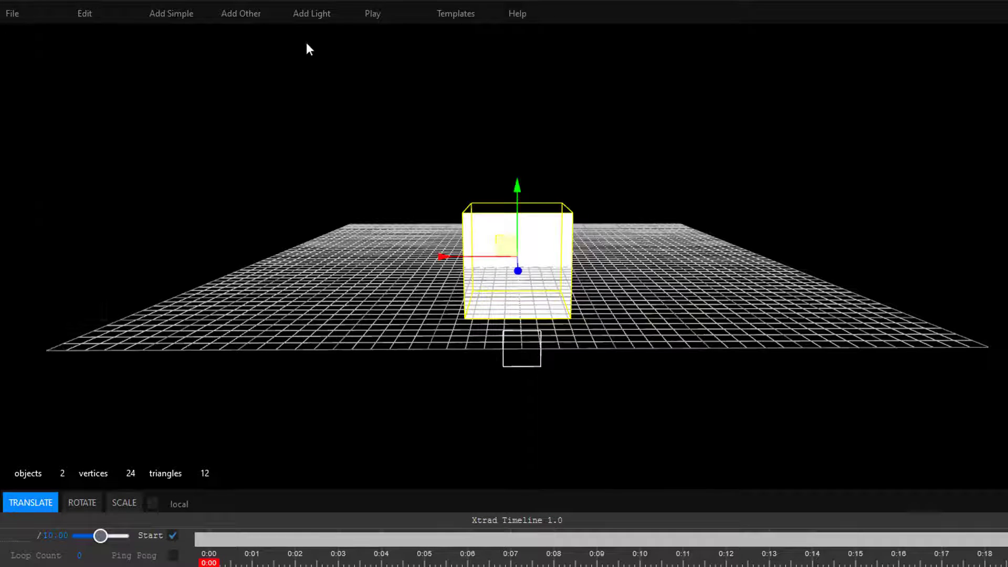
Step: Test-play the scene, open the Box's popup, close it, and stop playback
click(372, 16)
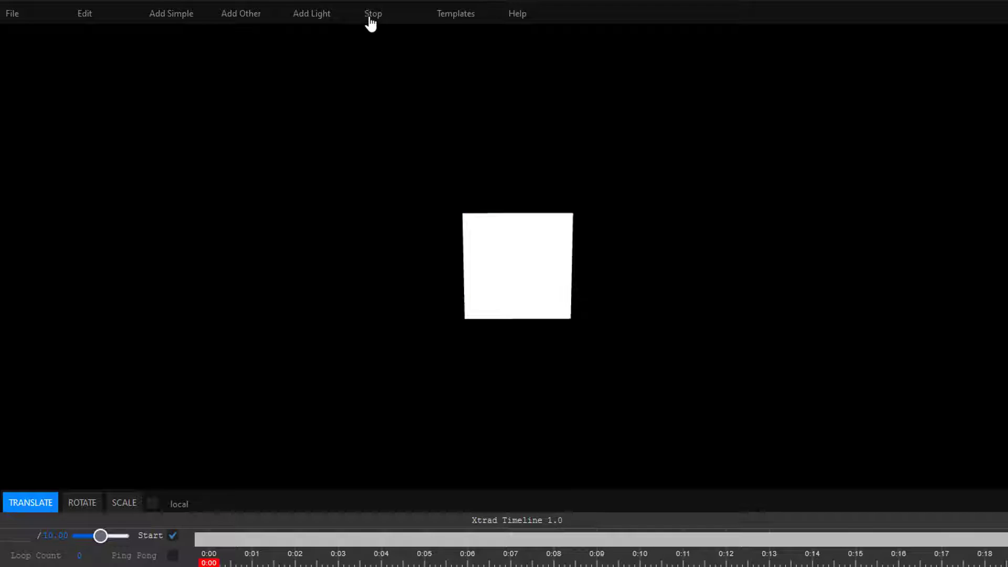
click(524, 273)
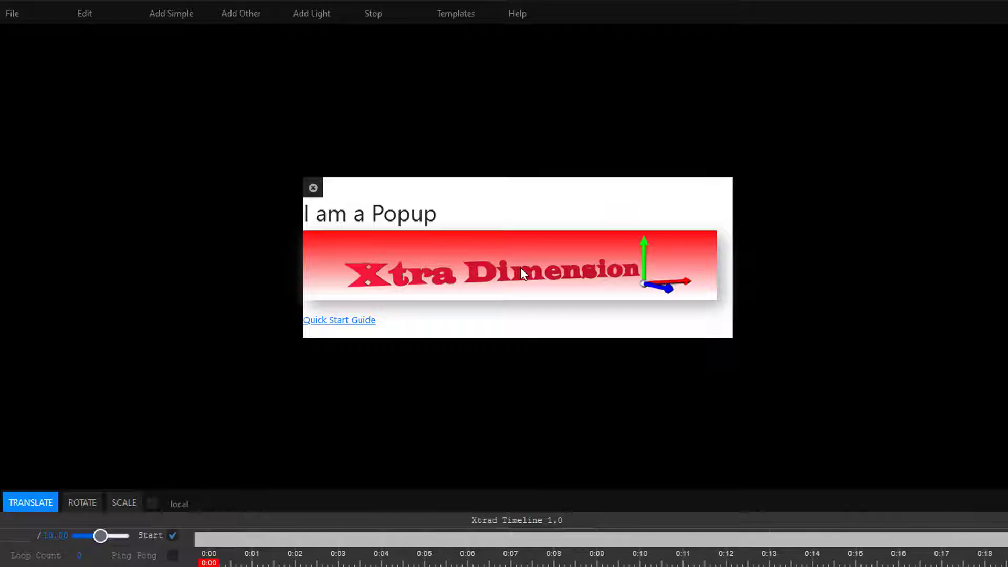
click(313, 188)
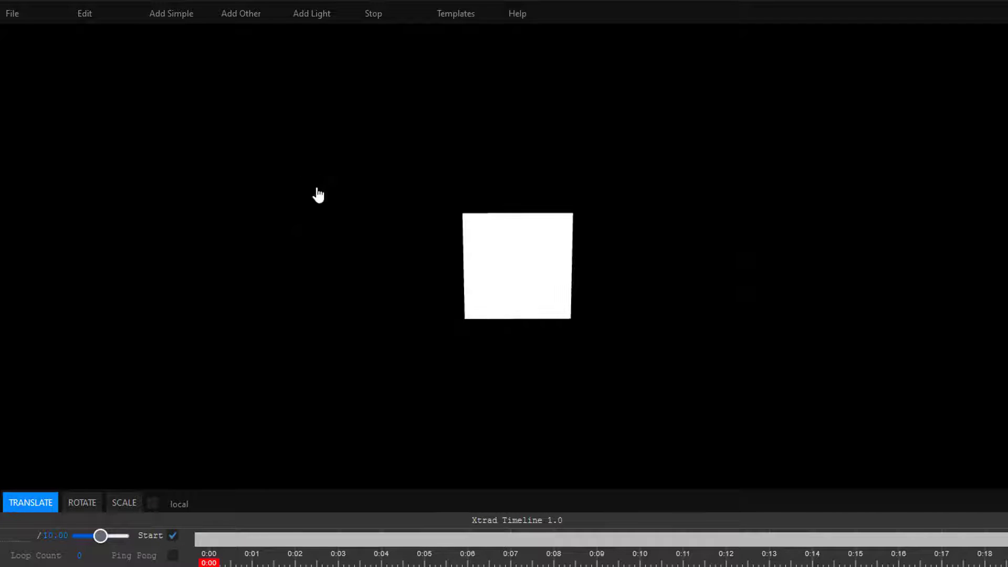
click(368, 17)
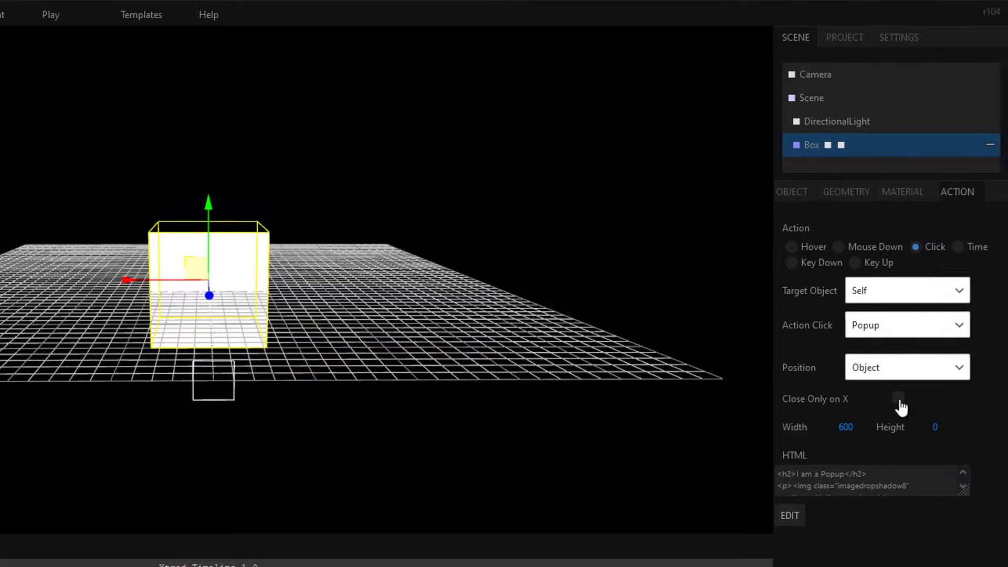
Step: Enable Close Only on X for the Box's popup and test-play it, moving the popup around the scene before closing it
click(899, 400)
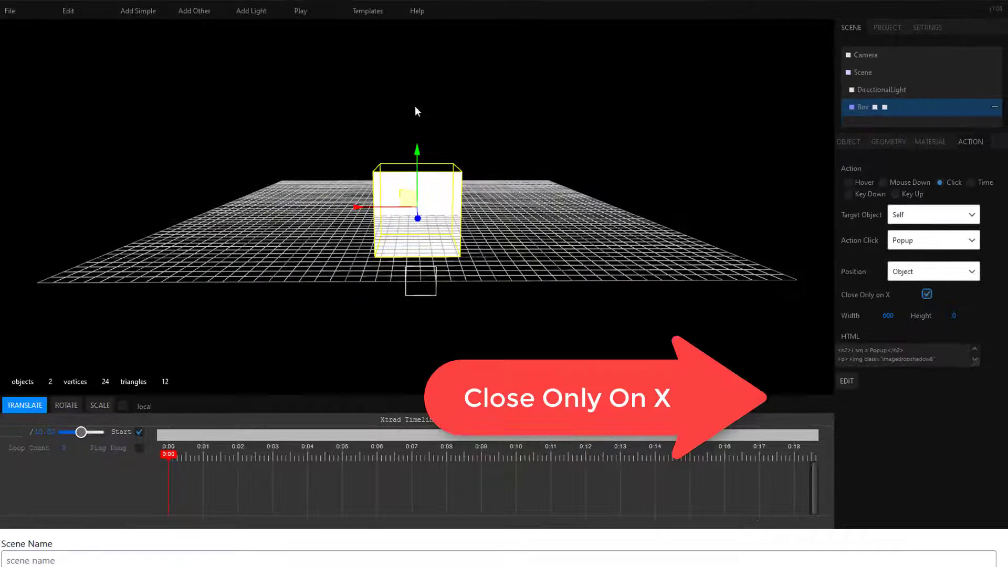
click(303, 12)
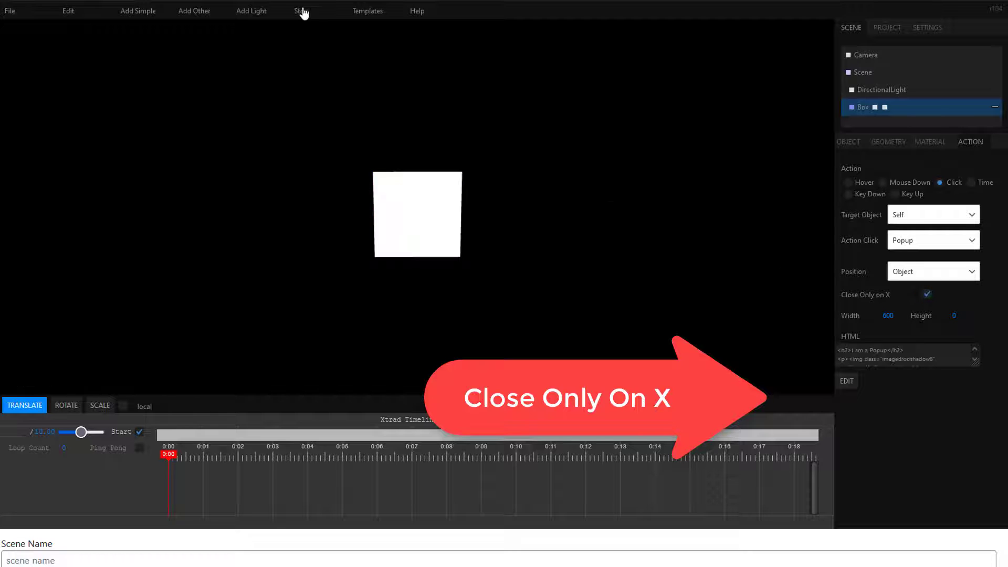
click(415, 210)
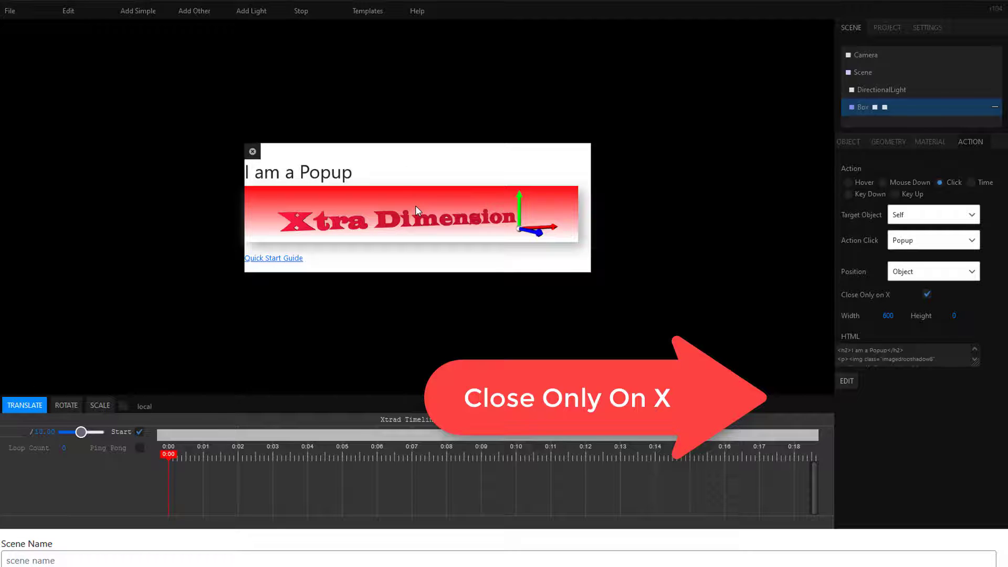
drag(405, 153, 177, 33)
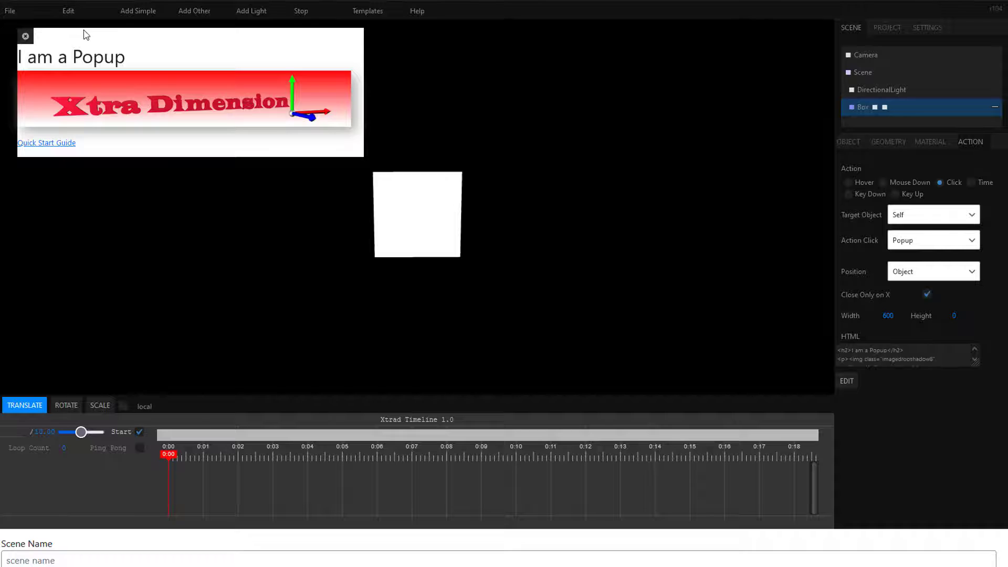
drag(84, 32, 223, 42)
click(165, 49)
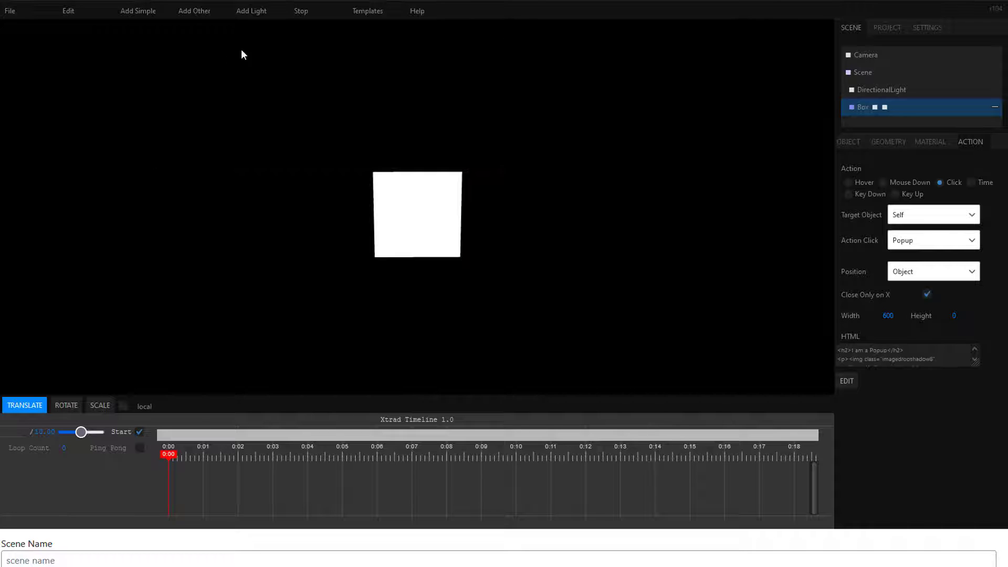
click(308, 12)
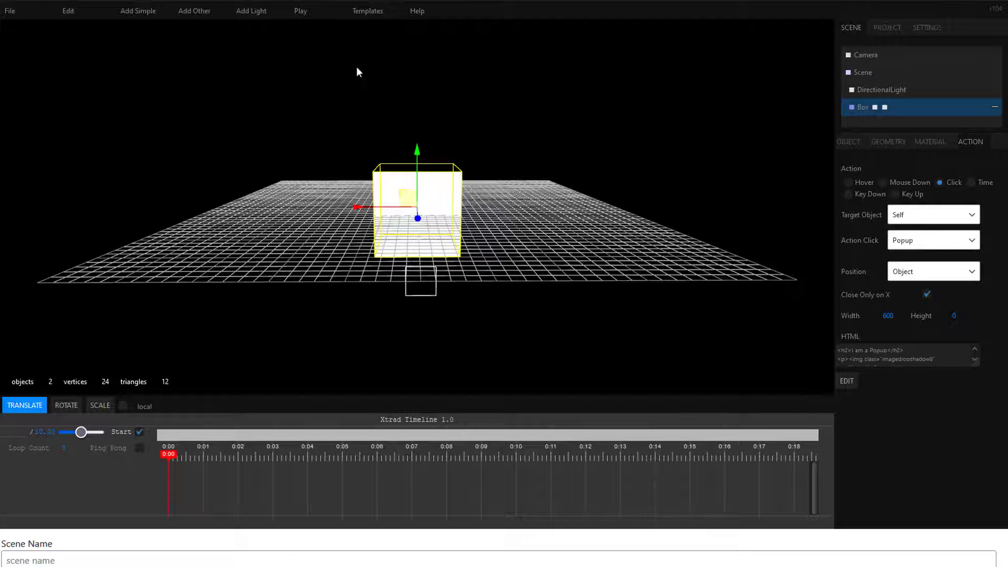
Step: Reopen the popup's HTML content with the extended formatting tools shown and colour the "I am a Popup" heading purple
click(848, 381)
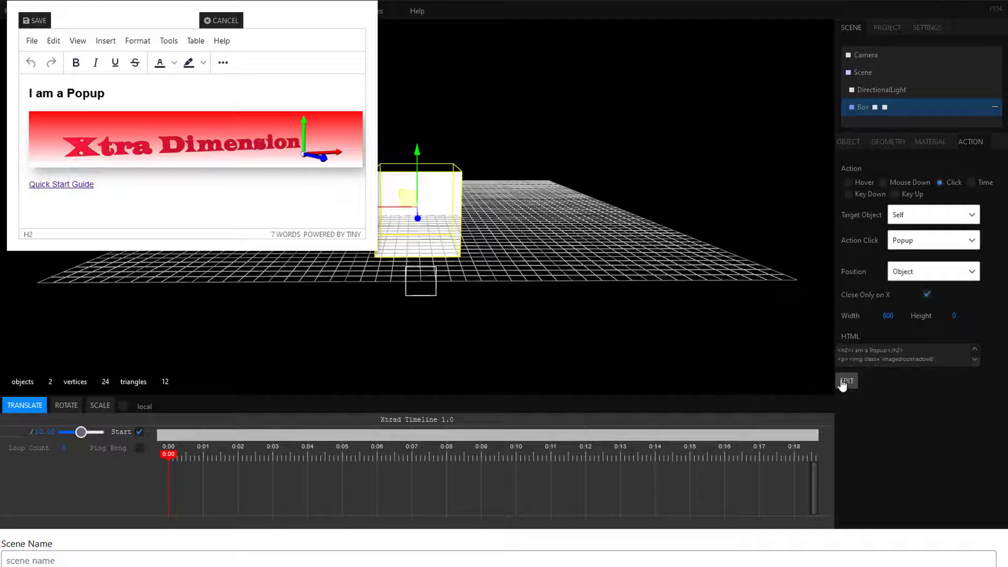
click(231, 67)
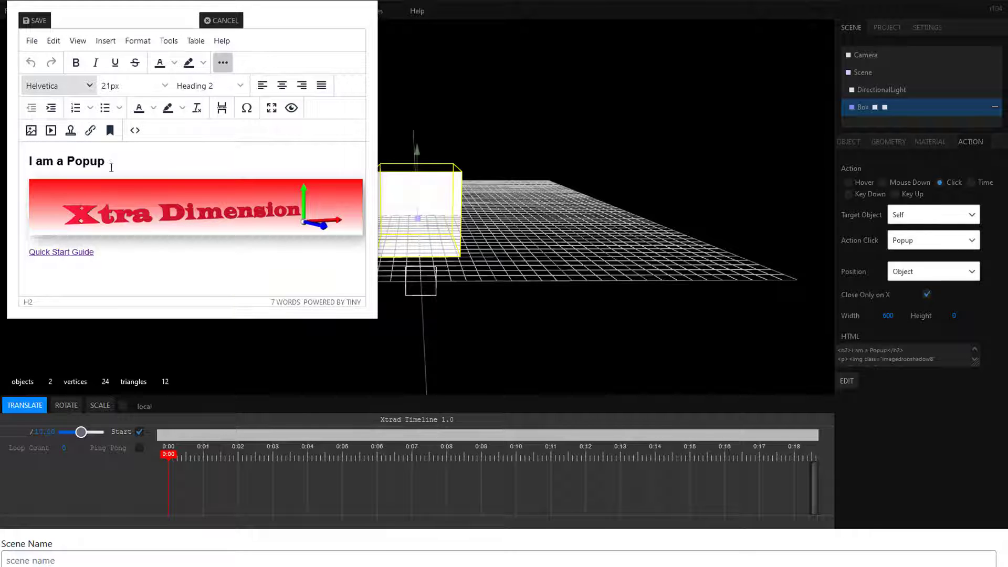
drag(109, 162, 28, 162)
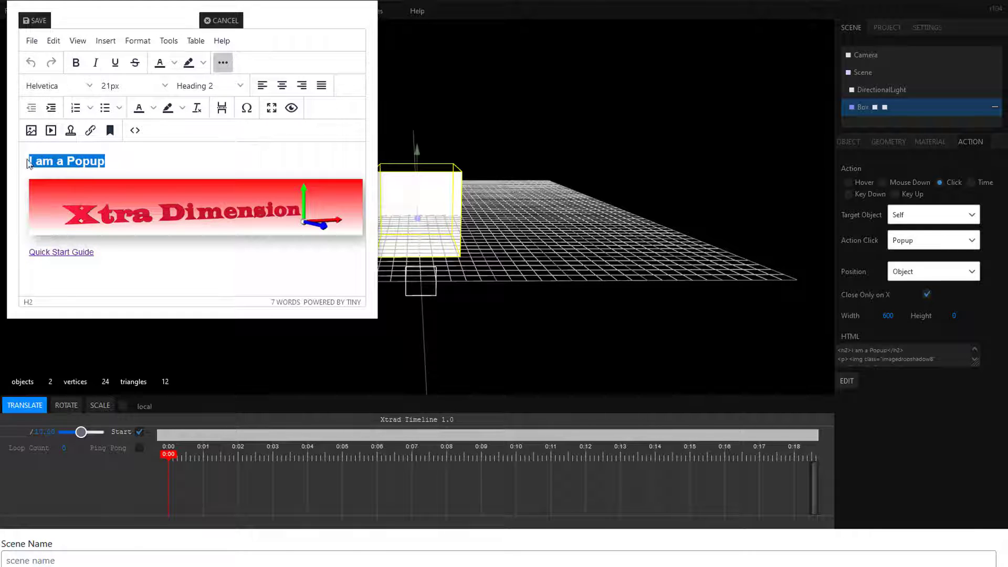
click(174, 62)
click(208, 98)
Step: Insert the listed mceu image at 256 × 256 after the "I am a Popup" heading and save the popup content
click(105, 40)
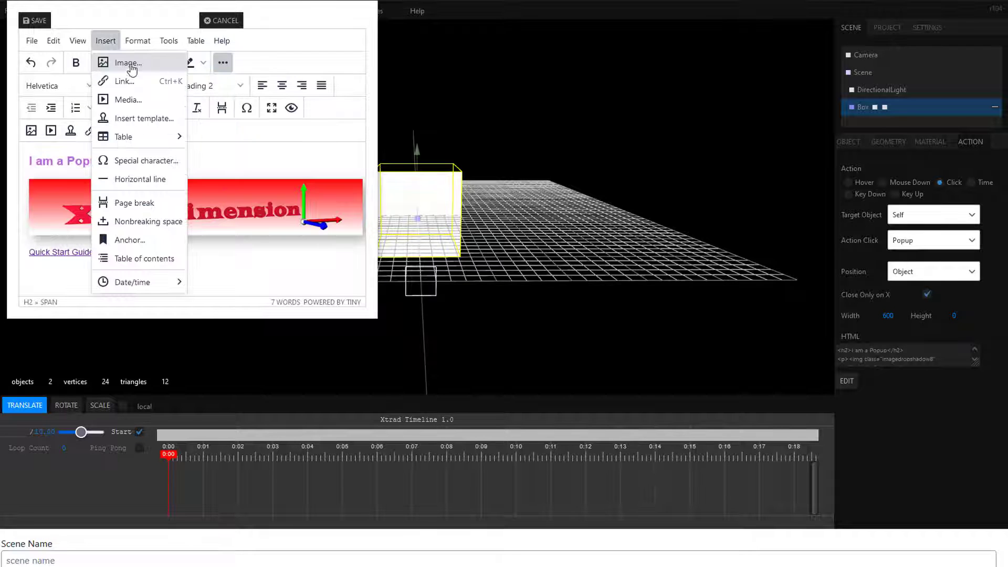
click(131, 64)
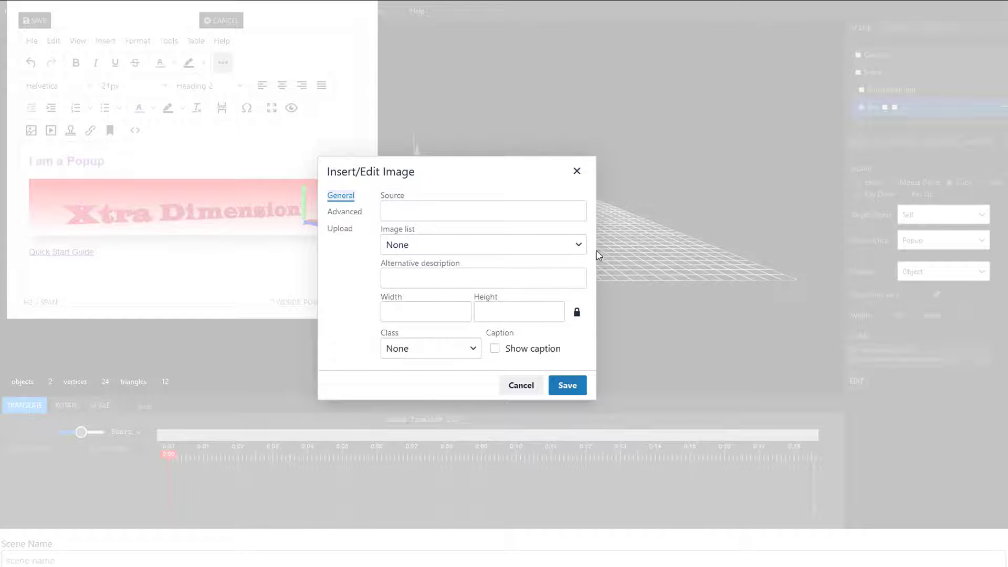
click(580, 245)
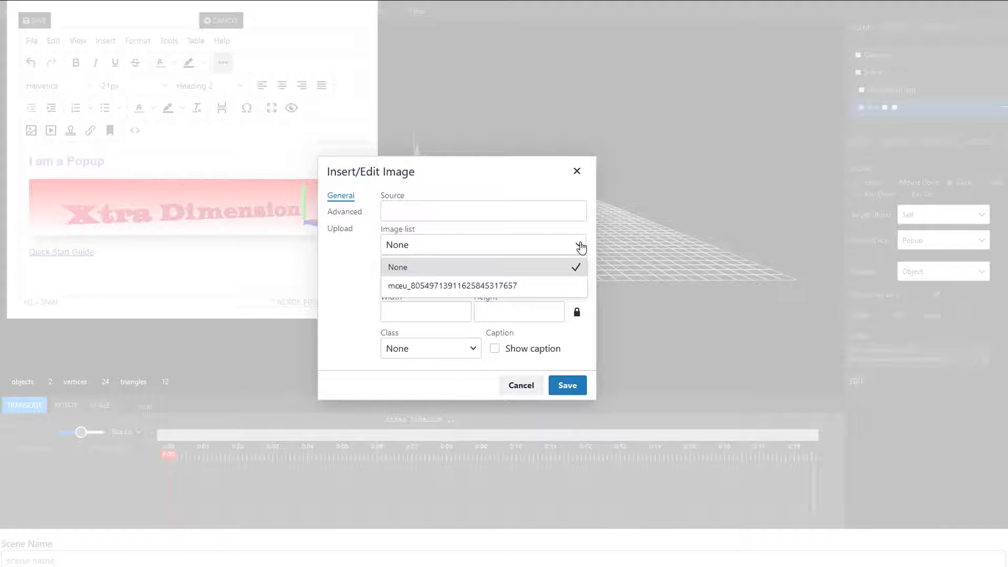
click(492, 286)
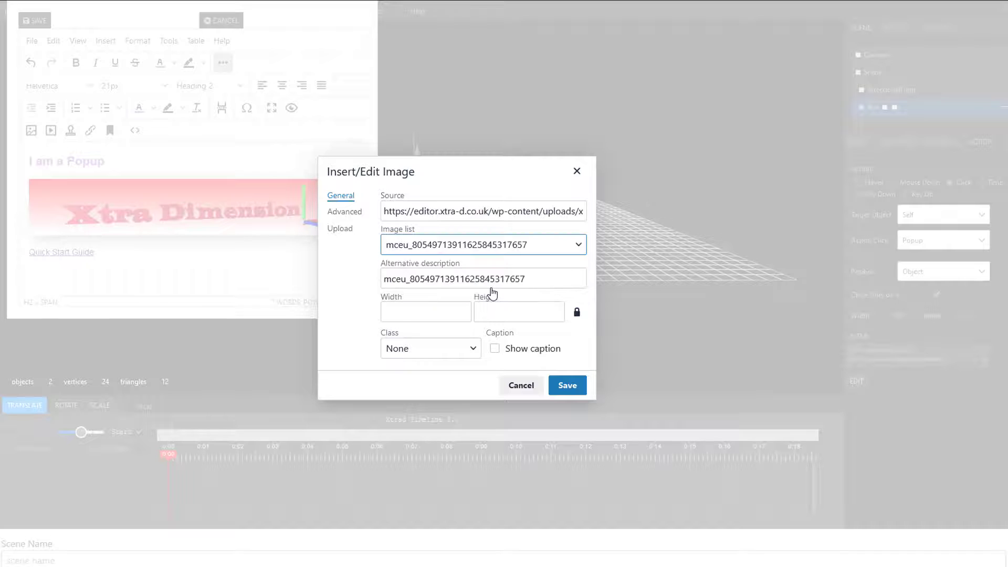
click(569, 391)
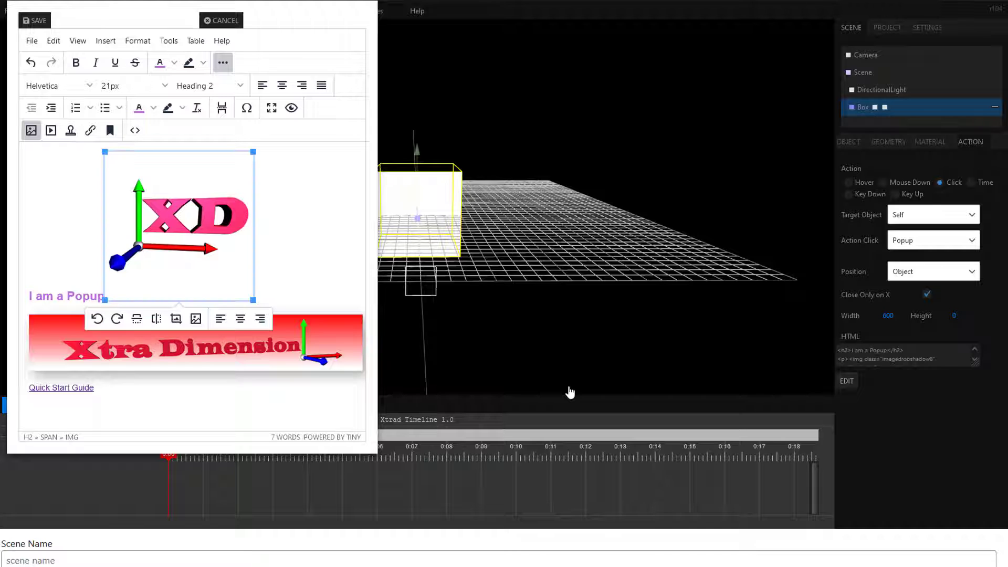
click(308, 170)
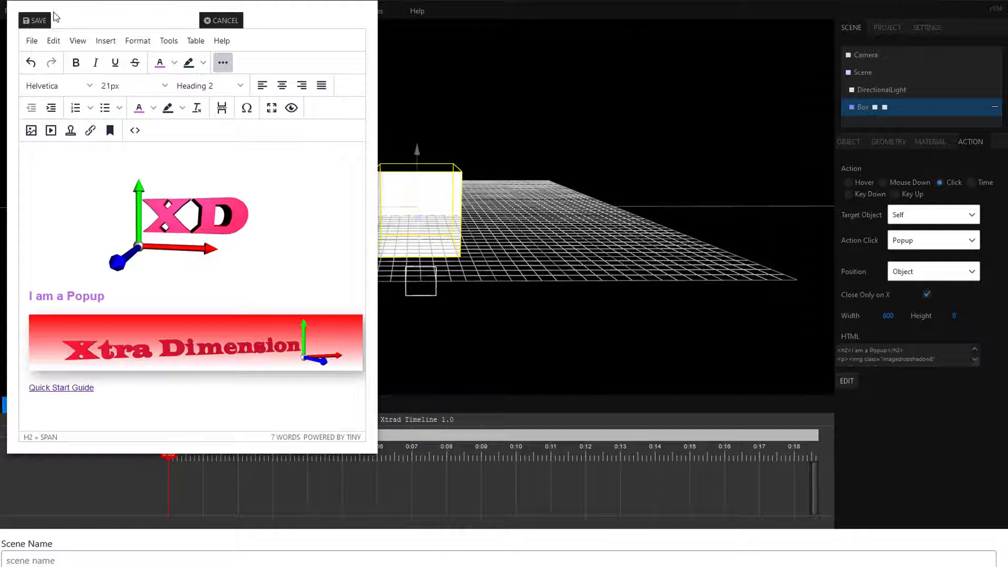
click(37, 20)
Step: Test-play the scene and open the Box's popup to check its updated content
mouse_move(43, 24)
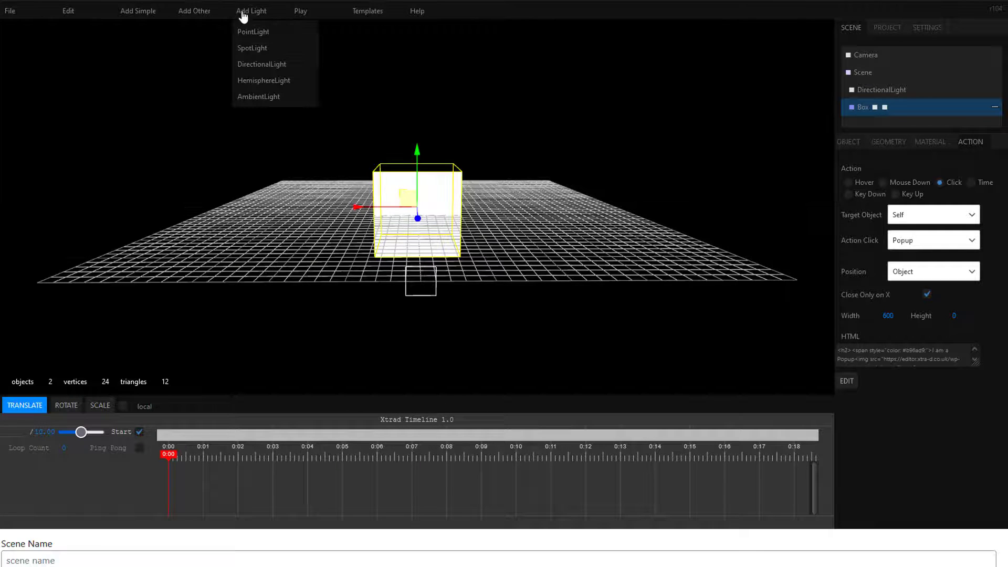
click(301, 13)
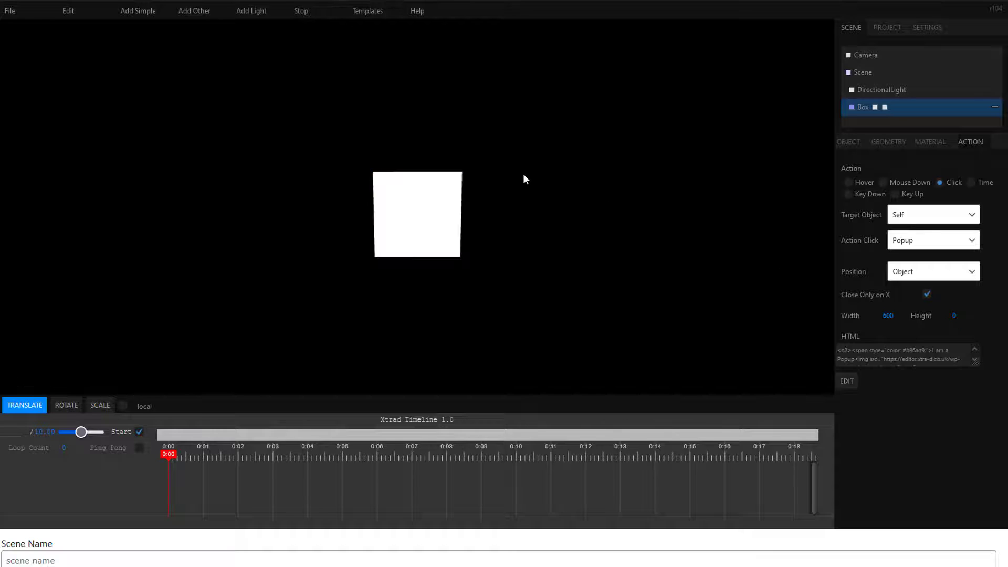
click(433, 216)
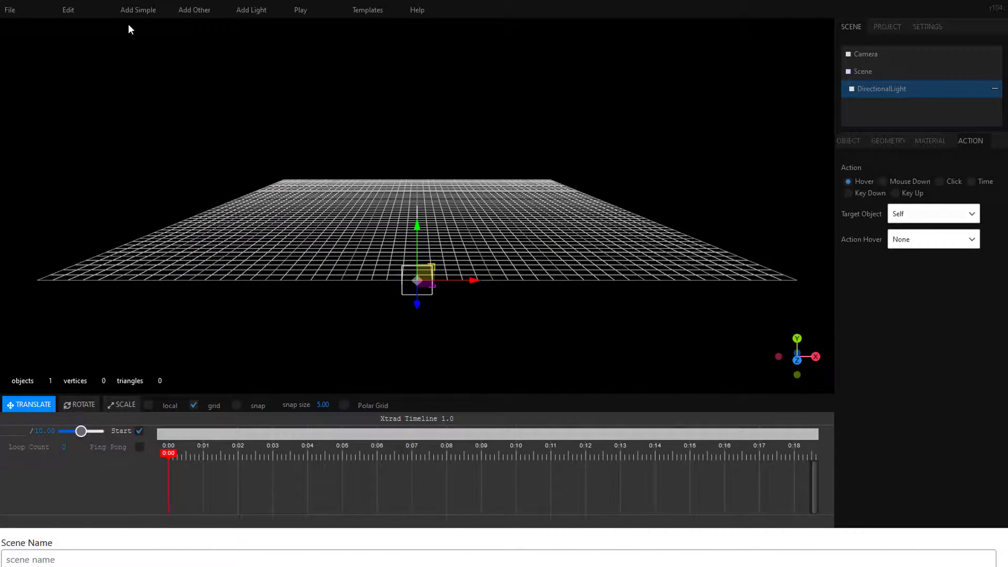
Step: Add a Sphere to the scene and give it a Time action with start time 3 and end time 5
mouse_move(132, 18)
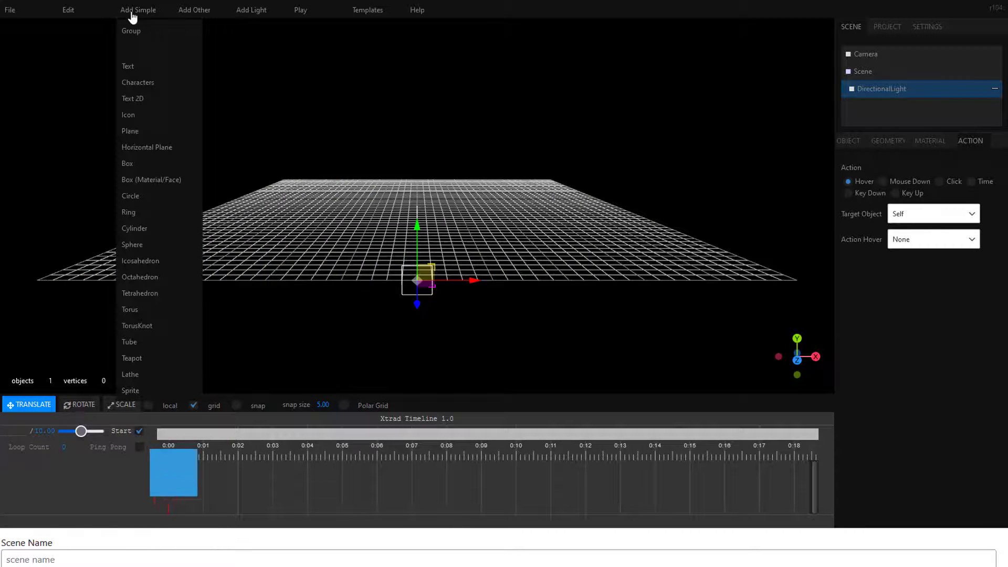
click(132, 246)
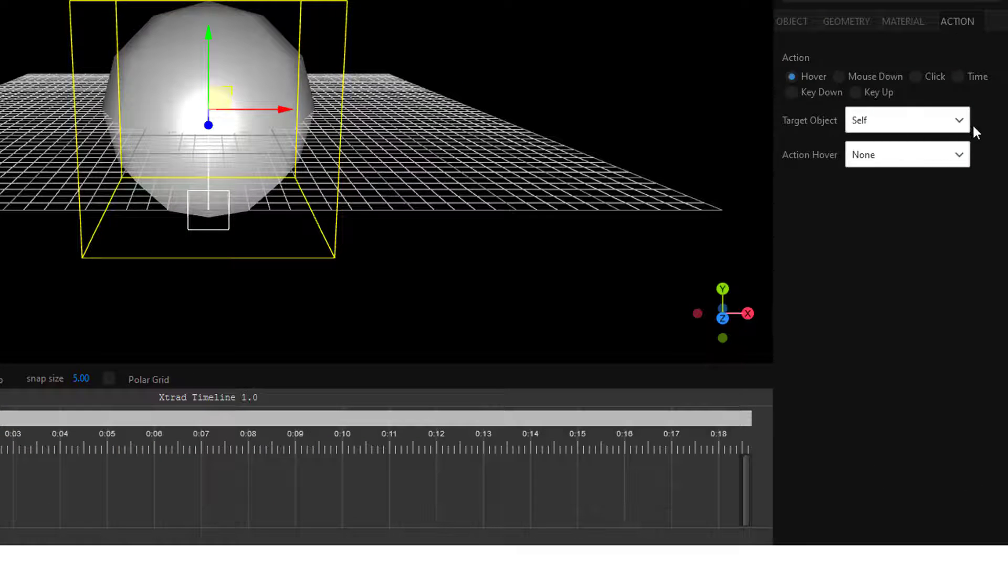
click(956, 77)
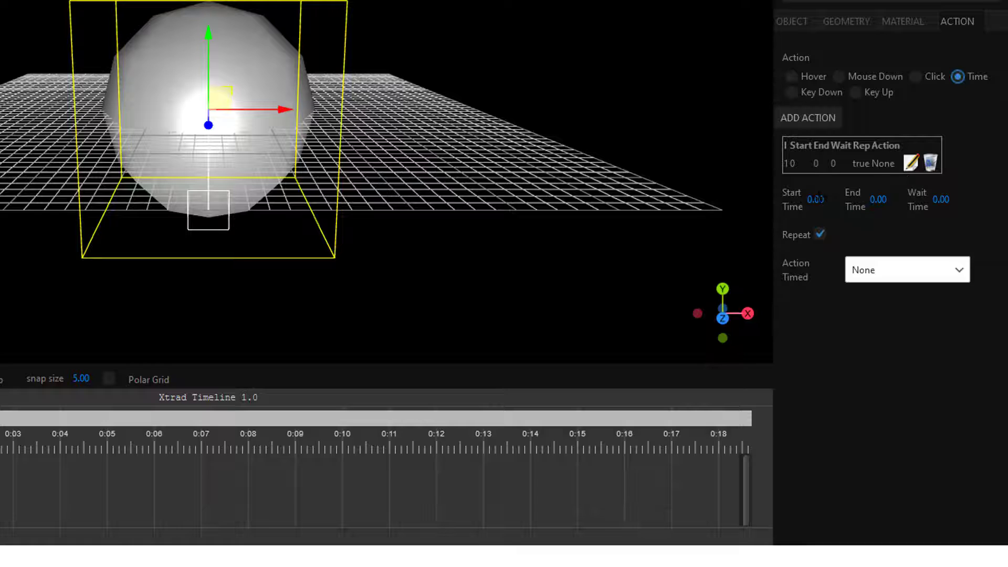
click(816, 199)
text(3)
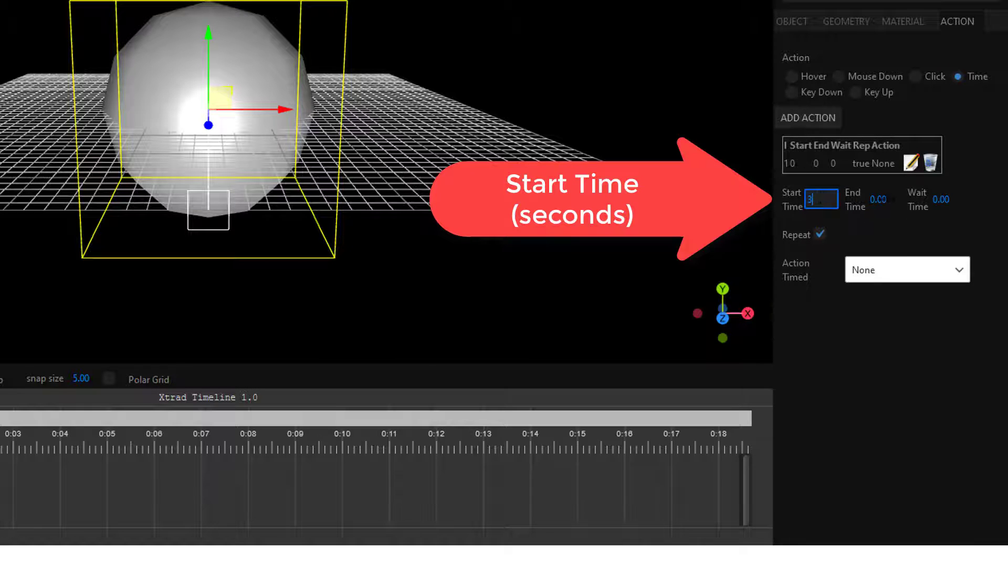
click(878, 198)
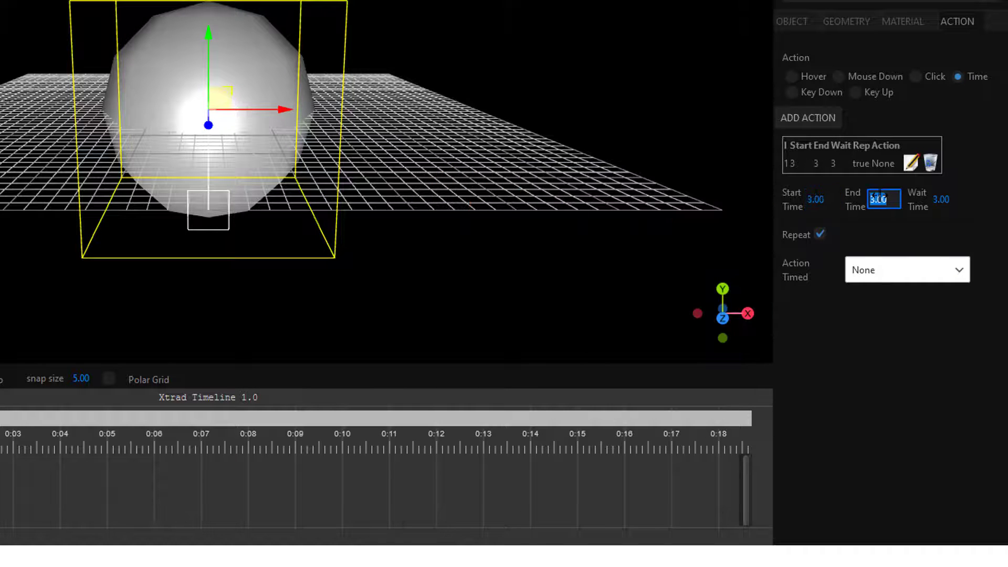
text(5)
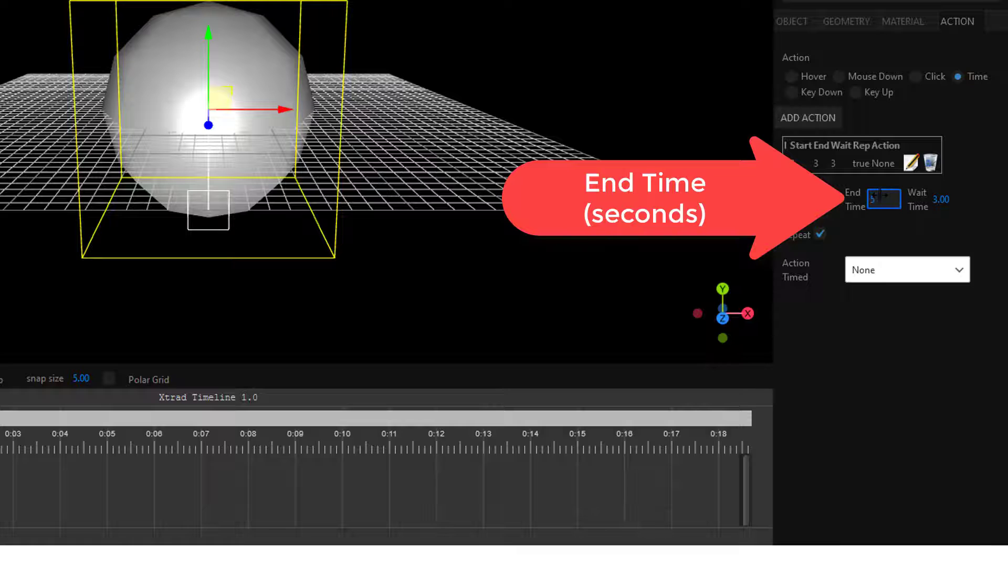
key(Return)
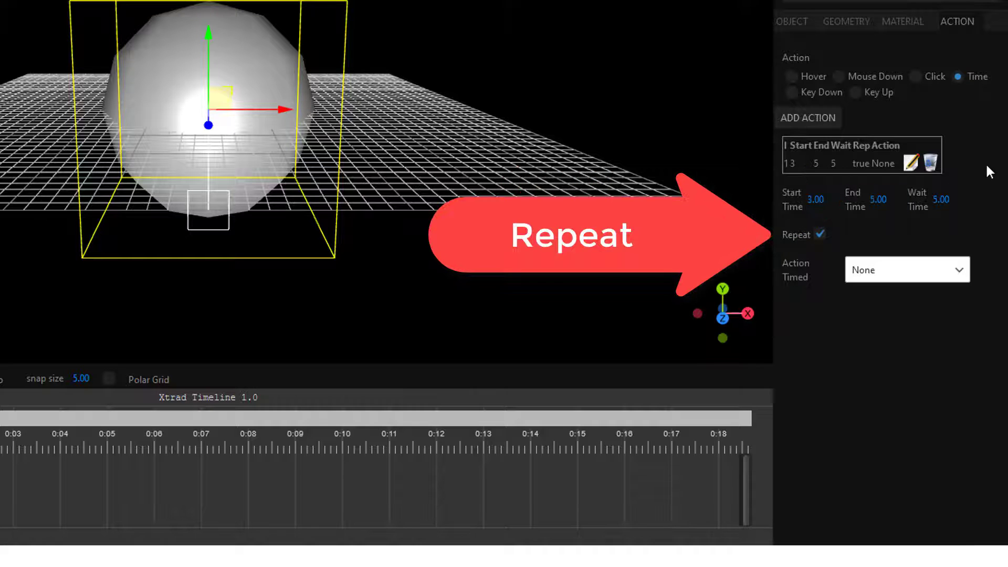
Step: Set the Sphere's timed action to 2D Popup and replace its text with "I am a sphere"
click(961, 269)
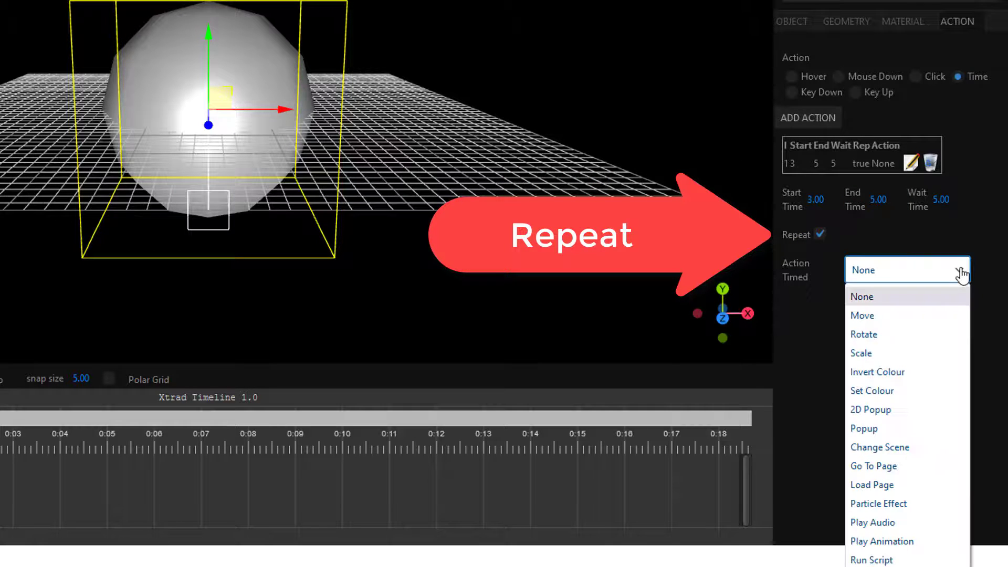
click(927, 412)
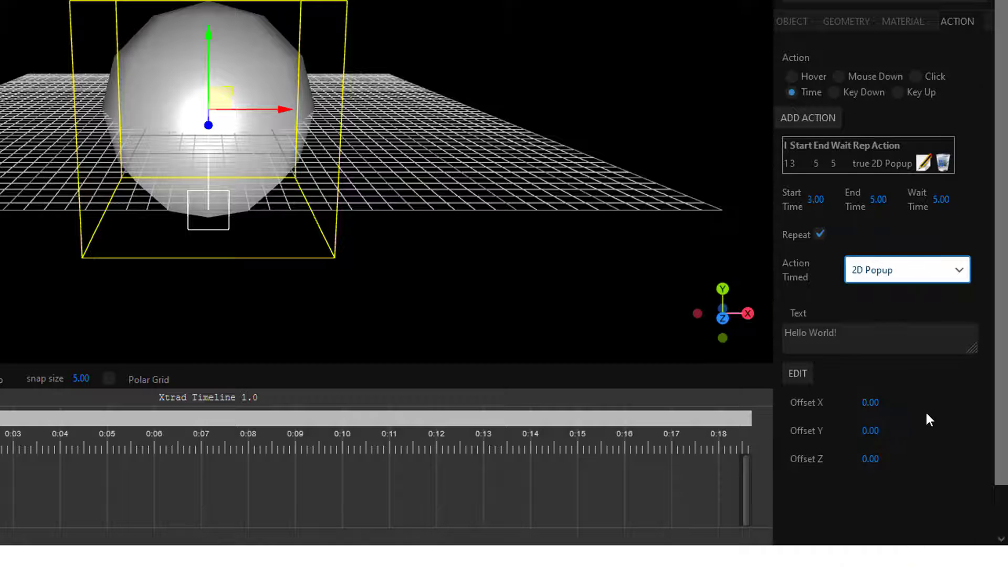
click(797, 377)
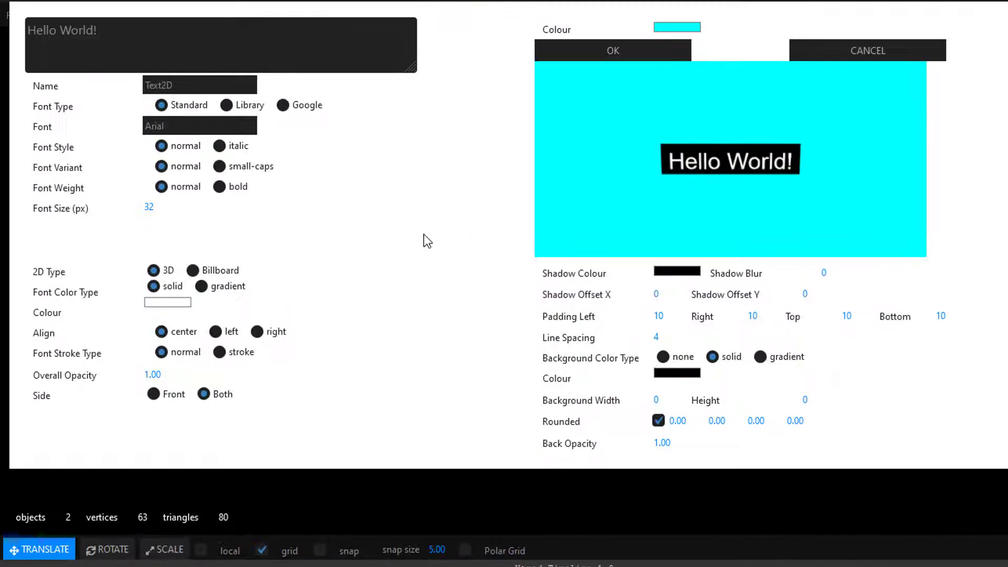
click(270, 21)
key(ctrl+a)
key(BackSpace)
text(I am a)
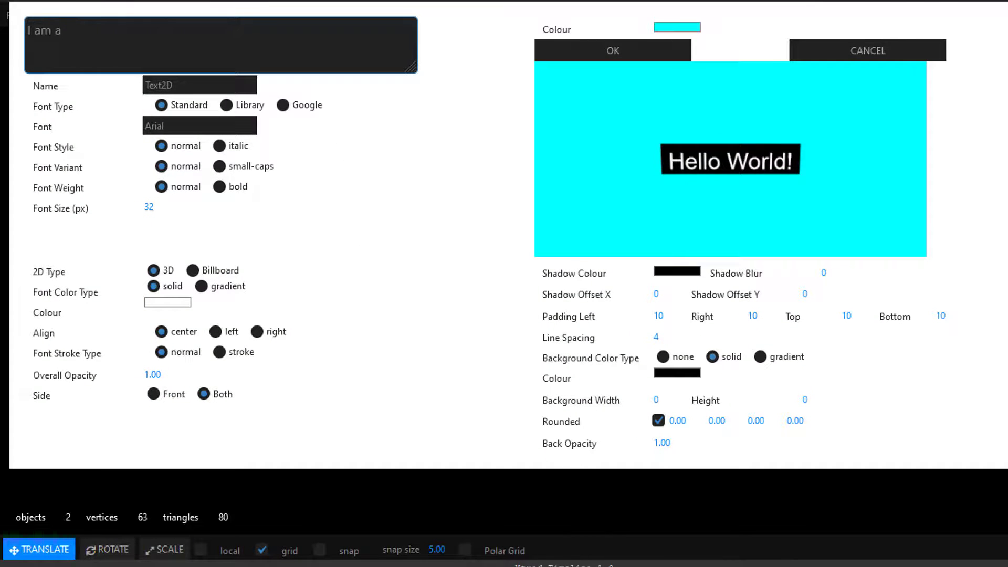
Step: Give the 2D popup text a solid green background and apply the text settings
click(677, 373)
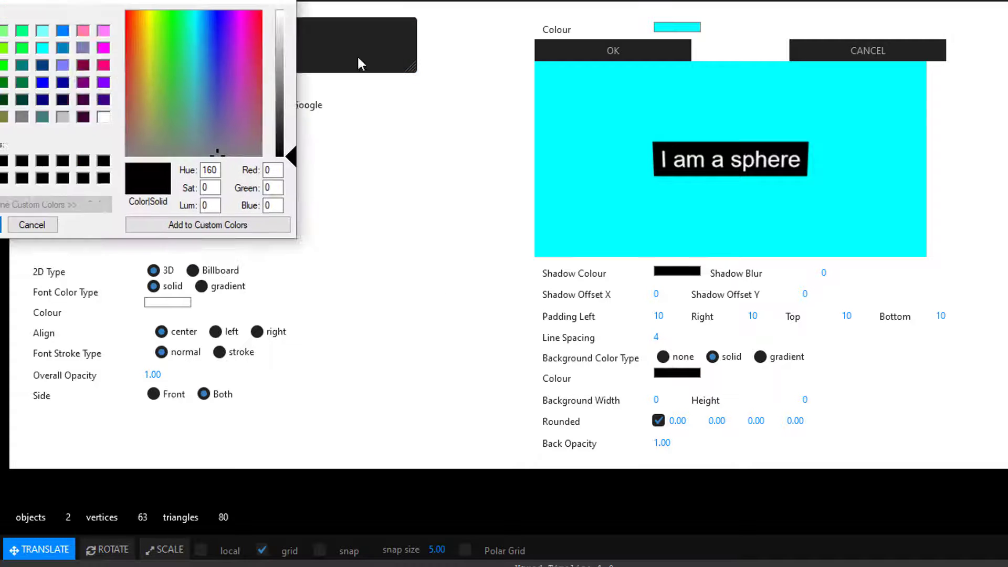
click(189, 143)
click(173, 297)
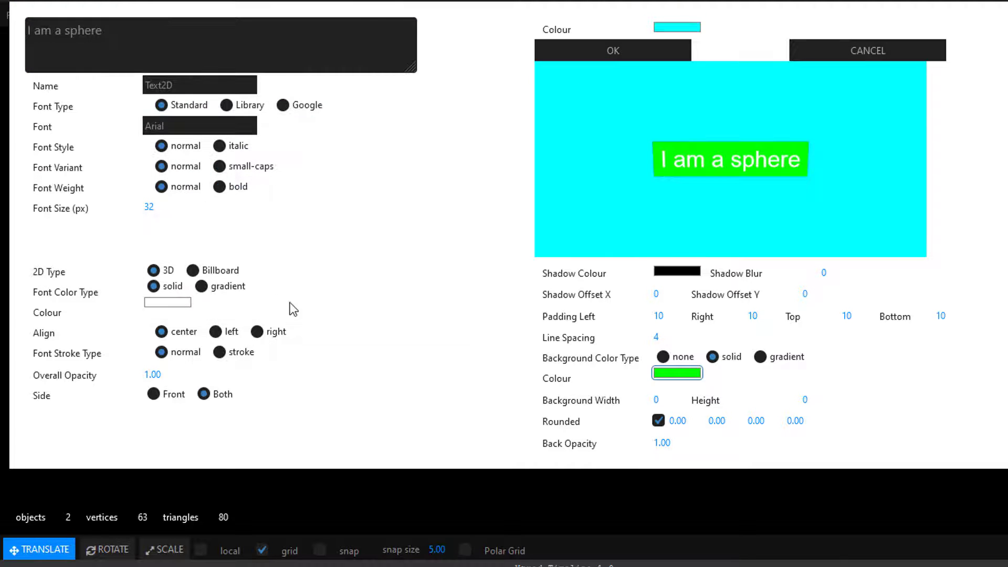
click(153, 303)
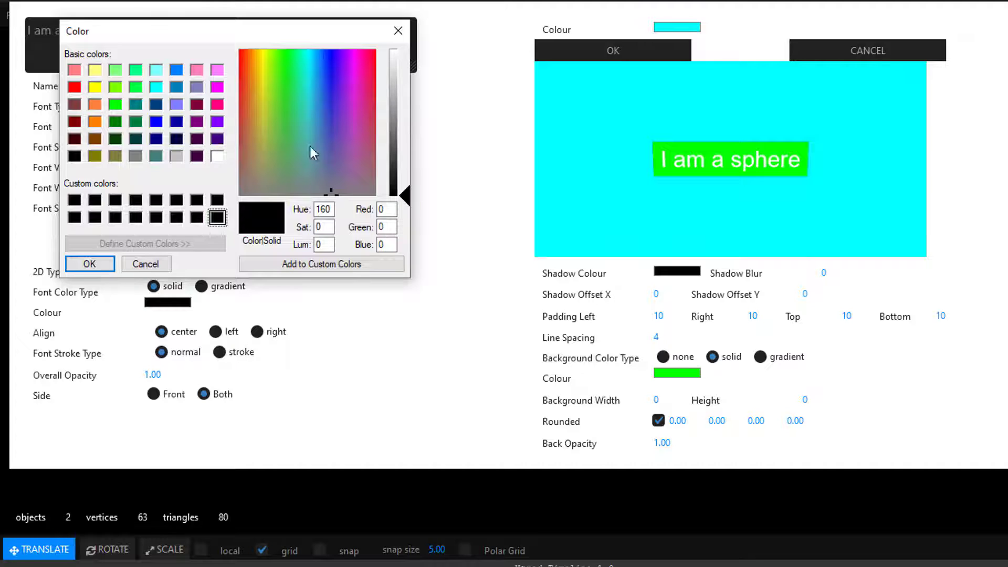
click(145, 263)
click(609, 52)
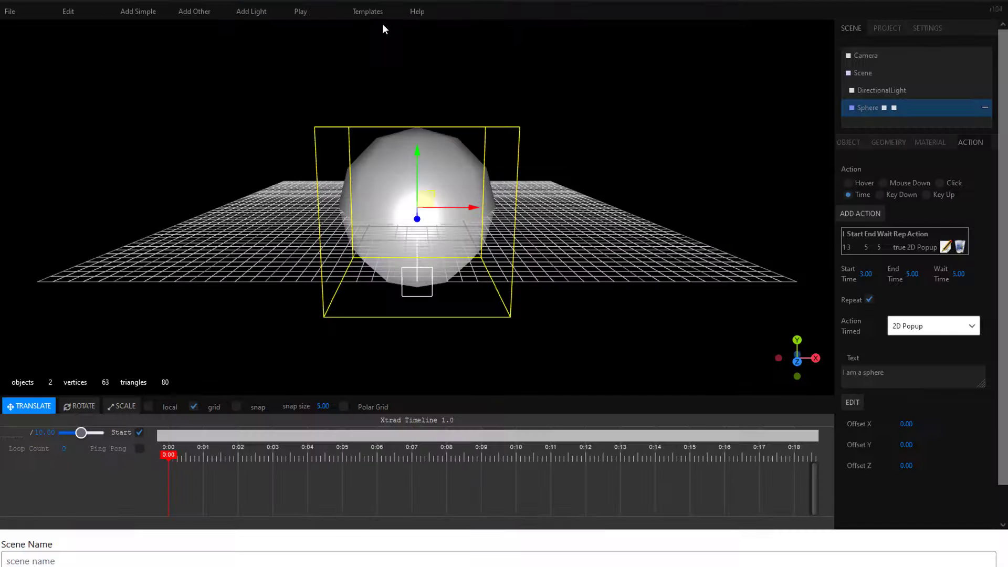
Step: Test-play the scene to watch the Sphere's timed 2D popup, and stop playback
click(303, 13)
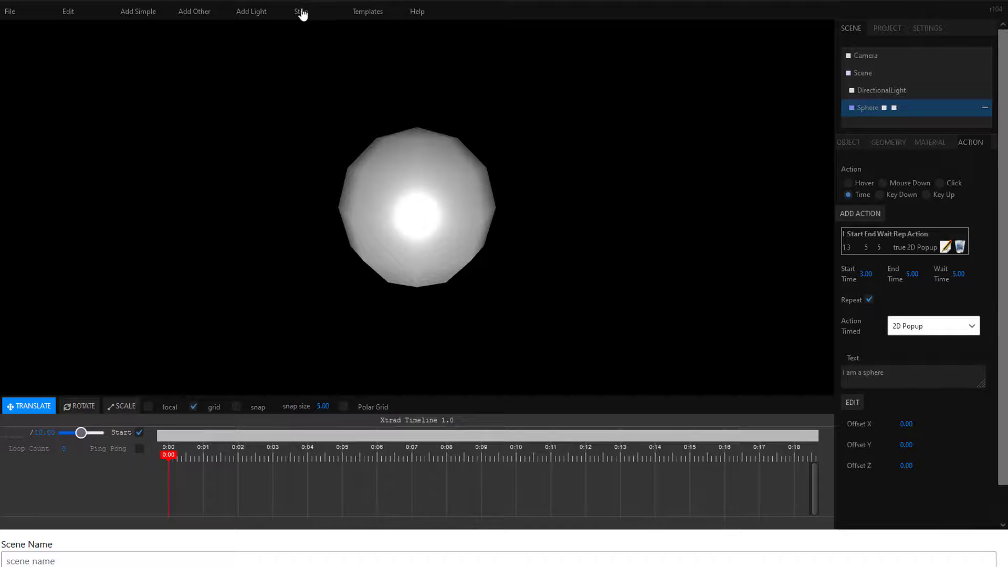
click(301, 12)
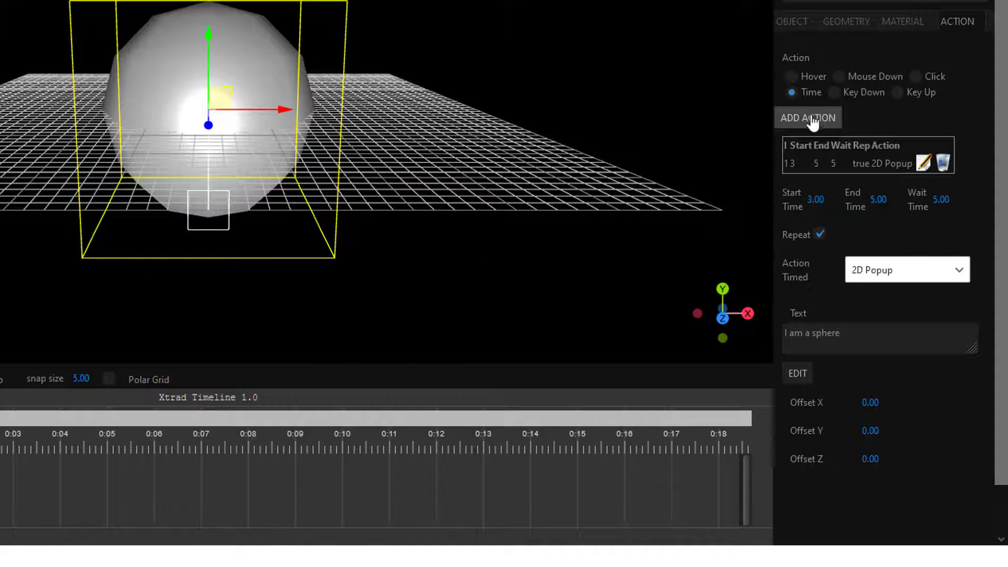
Step: Add a second timed action to the Sphere with start time 5 and end time 8
click(812, 121)
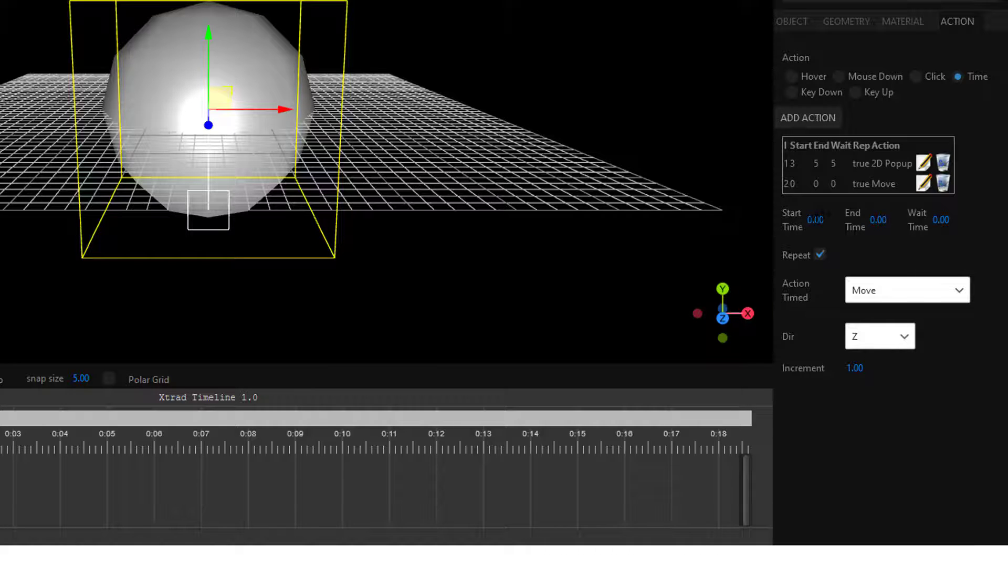
click(815, 219)
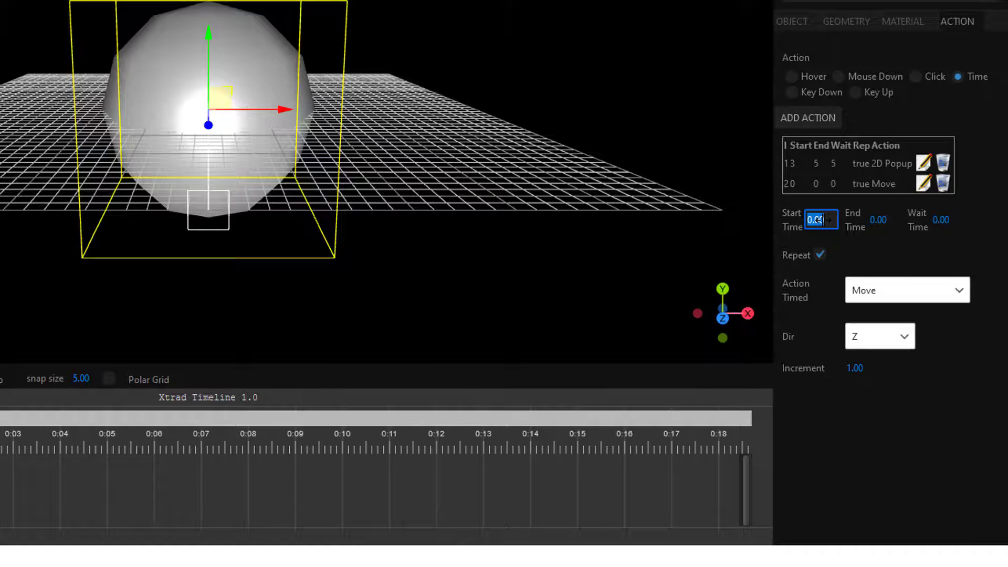
text(5)
click(879, 219)
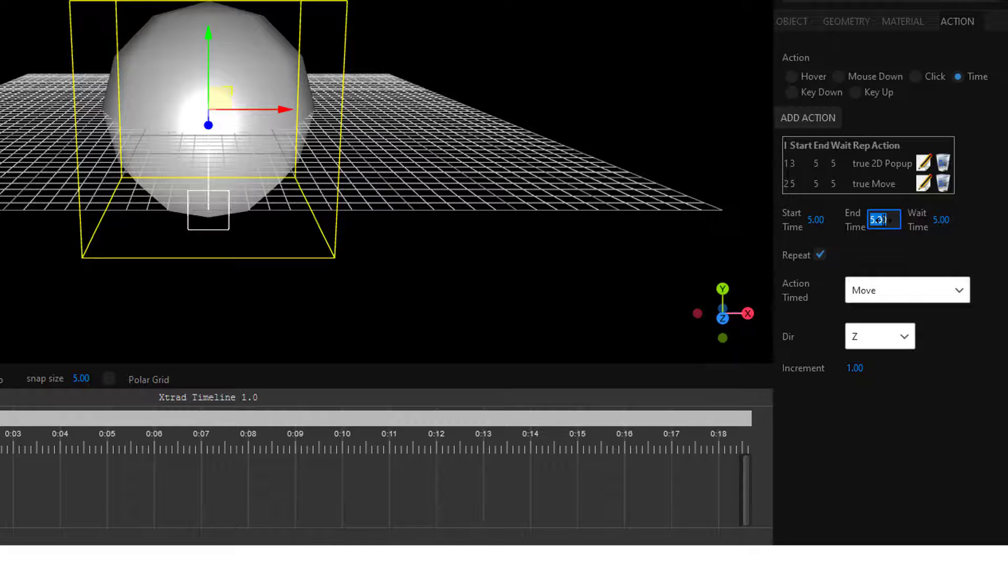
text(8)
key(Return)
Step: Set the Sphere's second timed action to Particle Effect using the Gravity 1 file
click(963, 291)
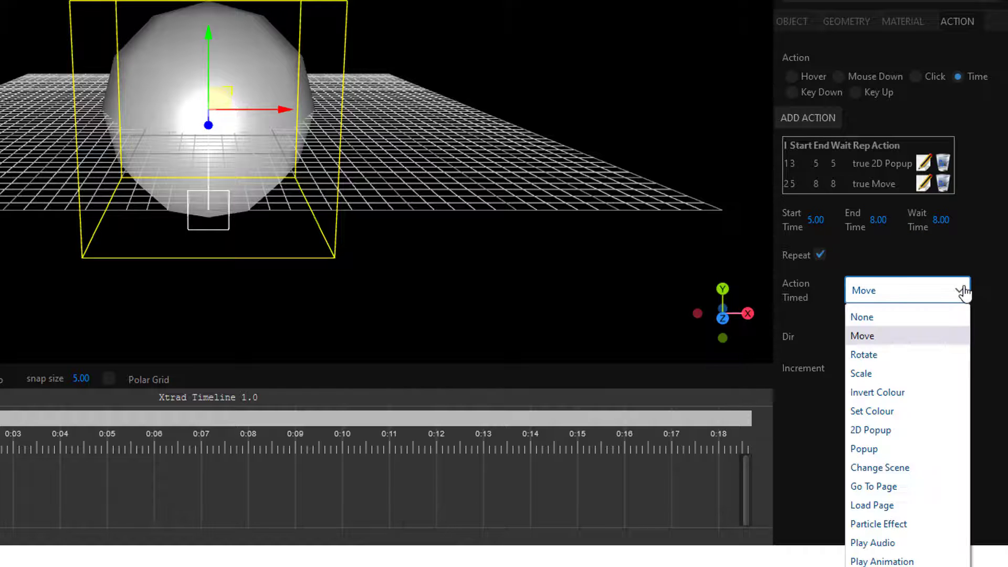
click(911, 523)
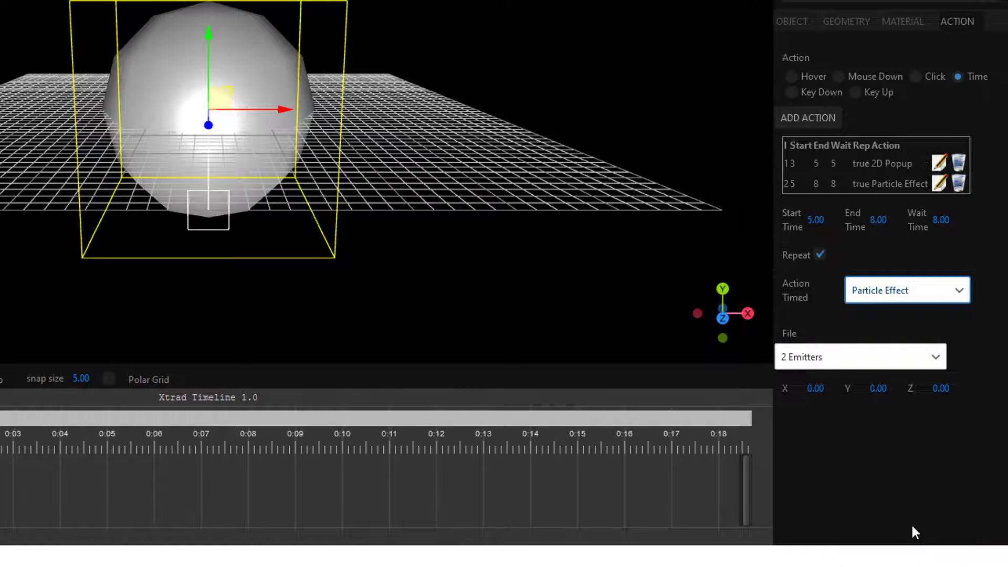
click(937, 358)
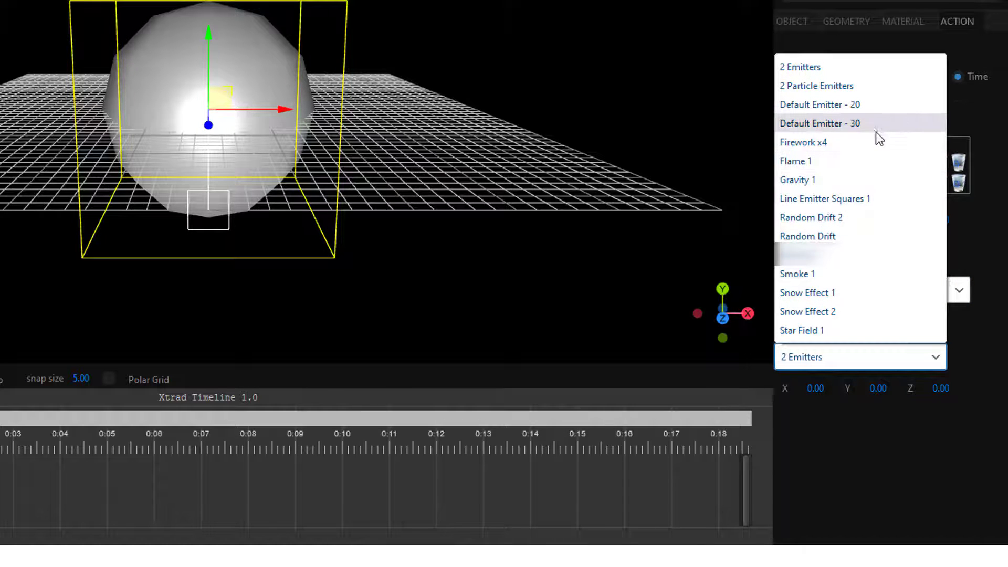
click(851, 181)
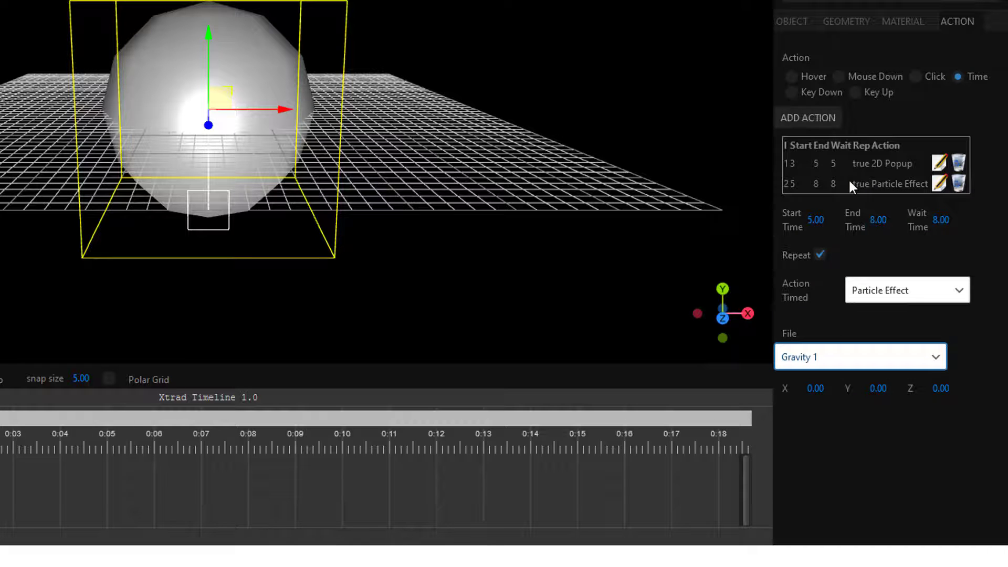
Step: Set the wait time of the Sphere's timed 2D Popup action to 8
click(939, 163)
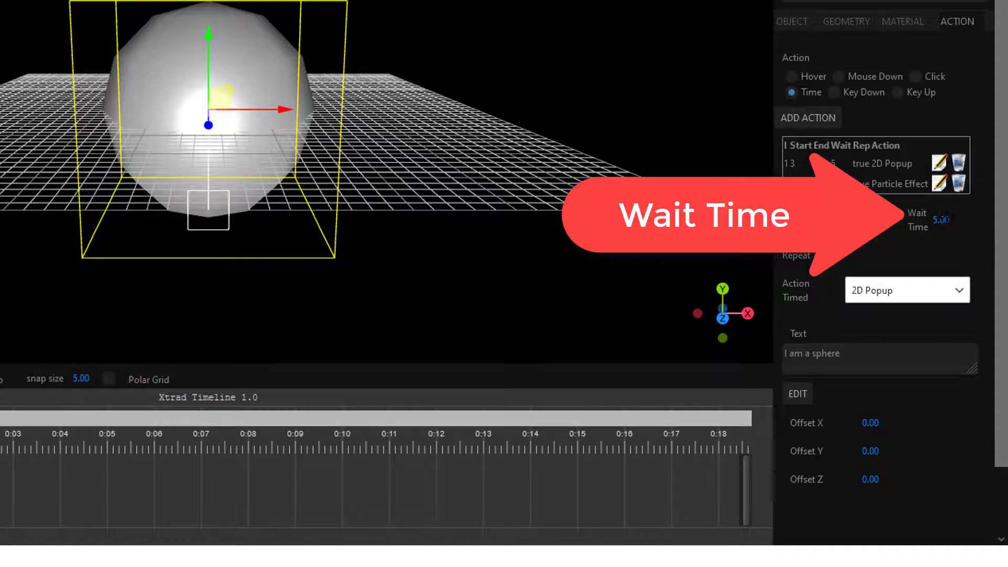
click(946, 220)
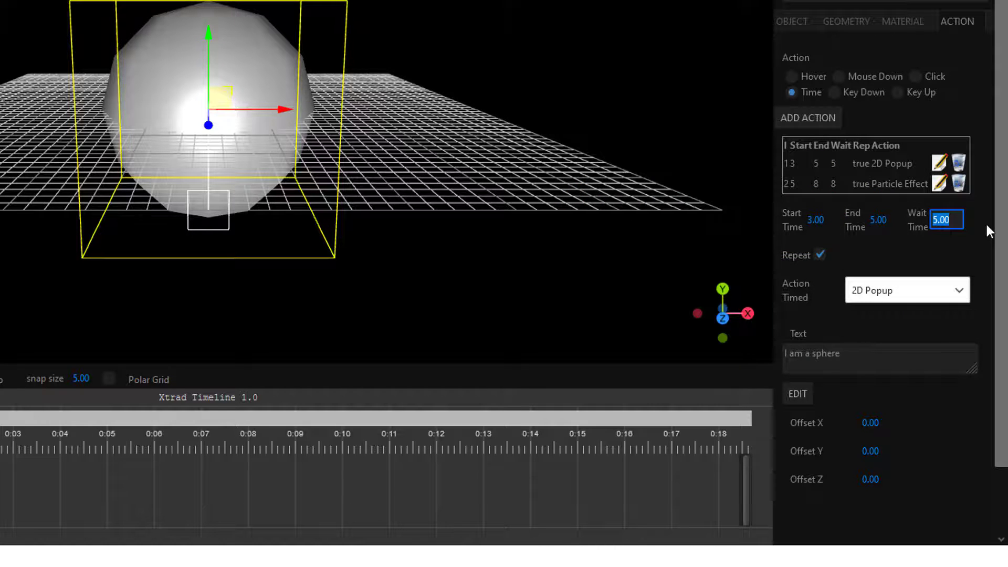
text(8)
key(Return)
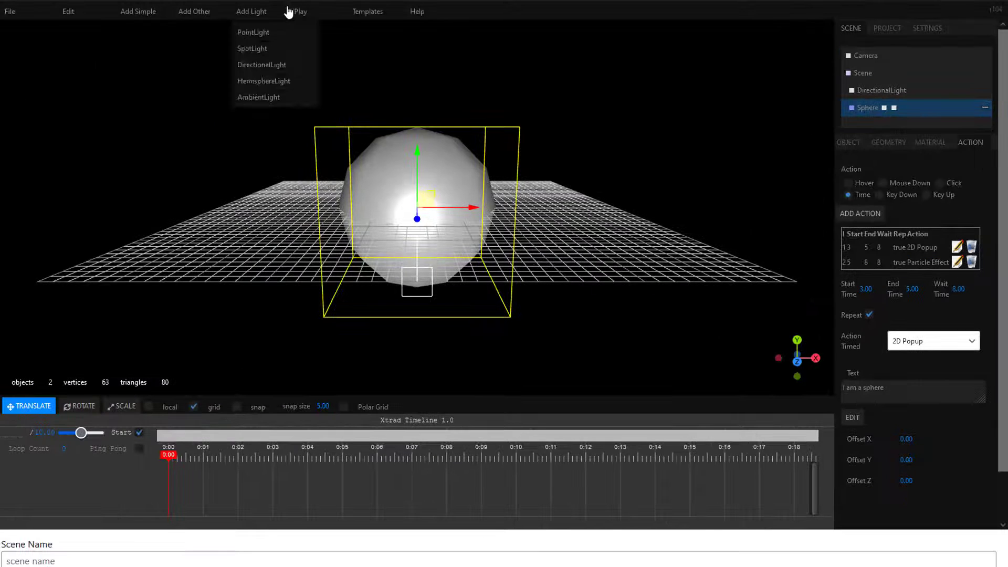
Step: Test-play the Sphere's repeating timed actions and the Multiple Timed Actions scene, stopping playback after each
click(300, 11)
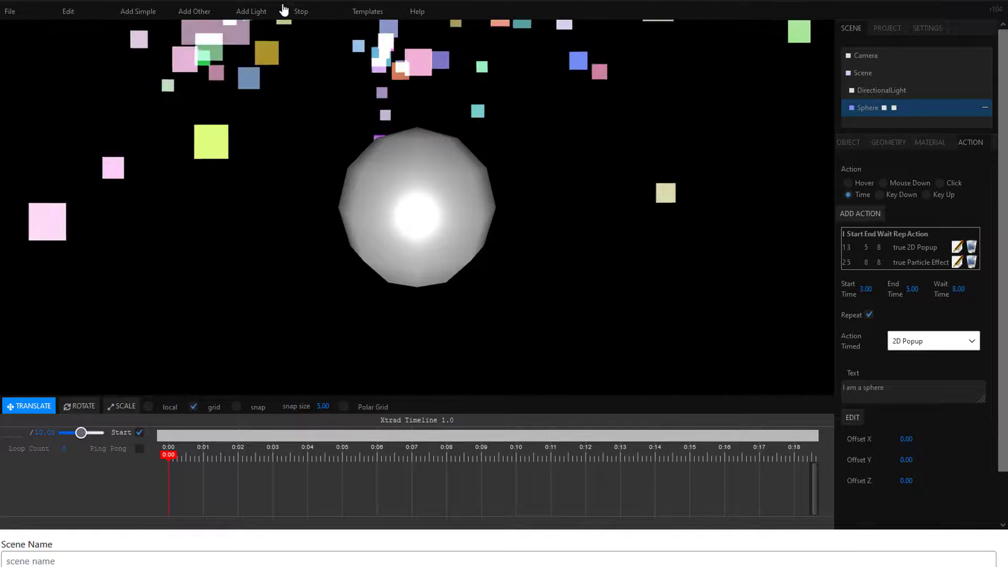
click(304, 12)
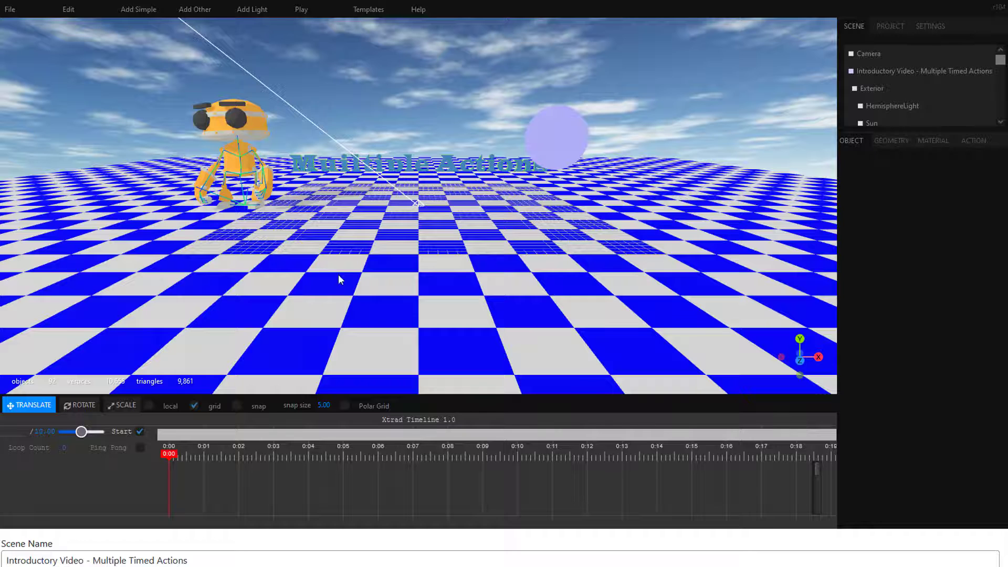
click(301, 11)
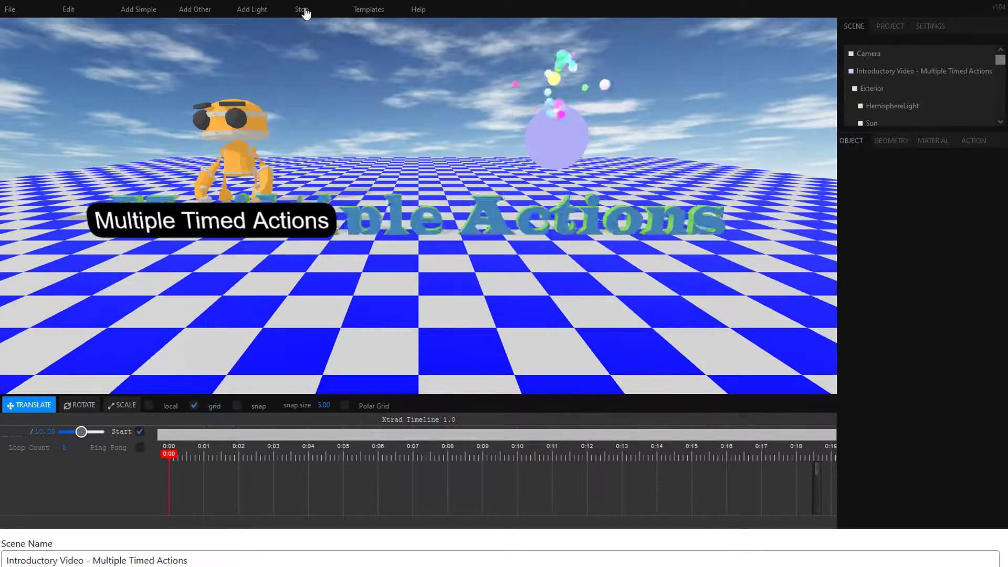
click(305, 11)
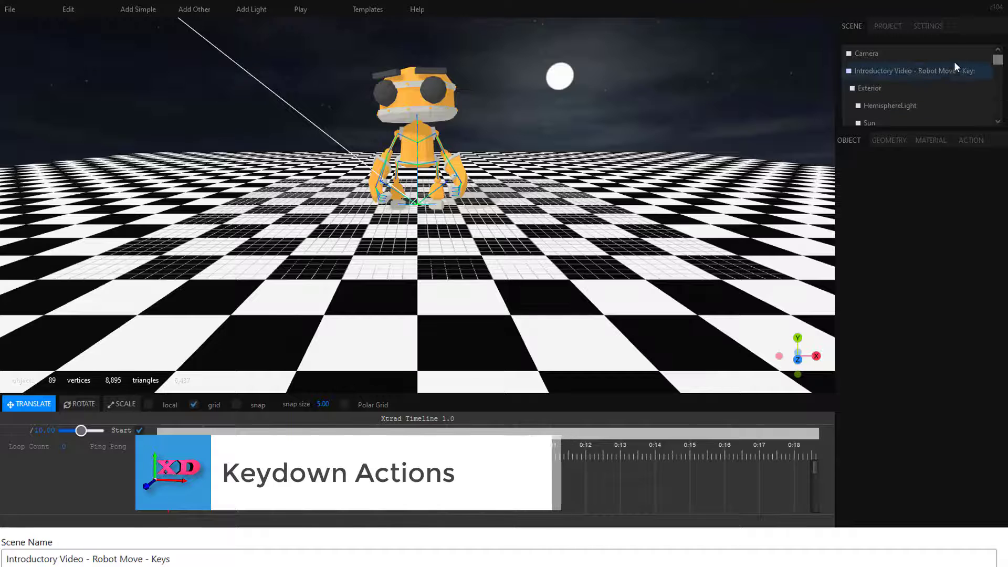
Step: Add the preset set of Key Down move actions to RobotExpressive.glb with Self as the target
drag(999, 63, 1000, 65)
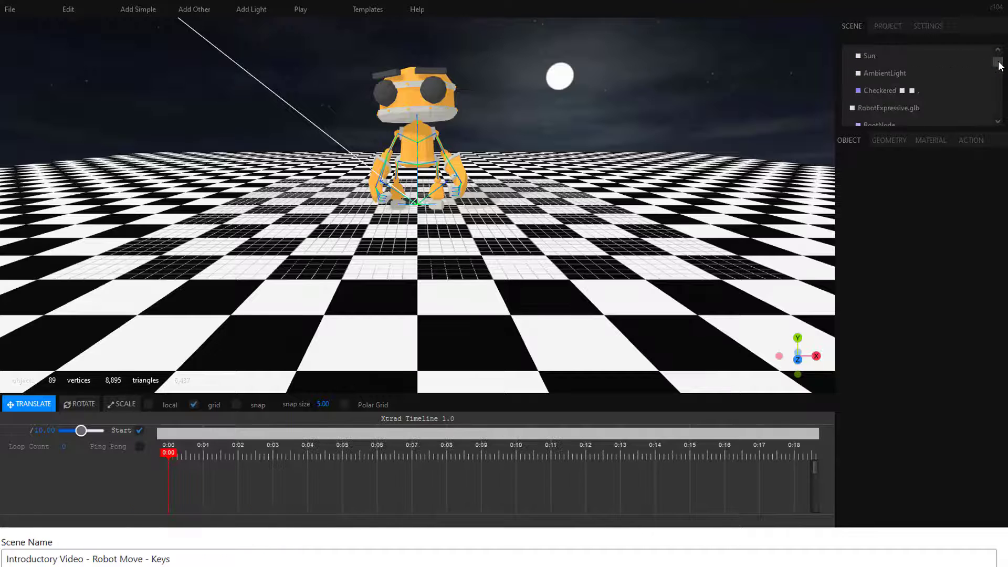
click(897, 107)
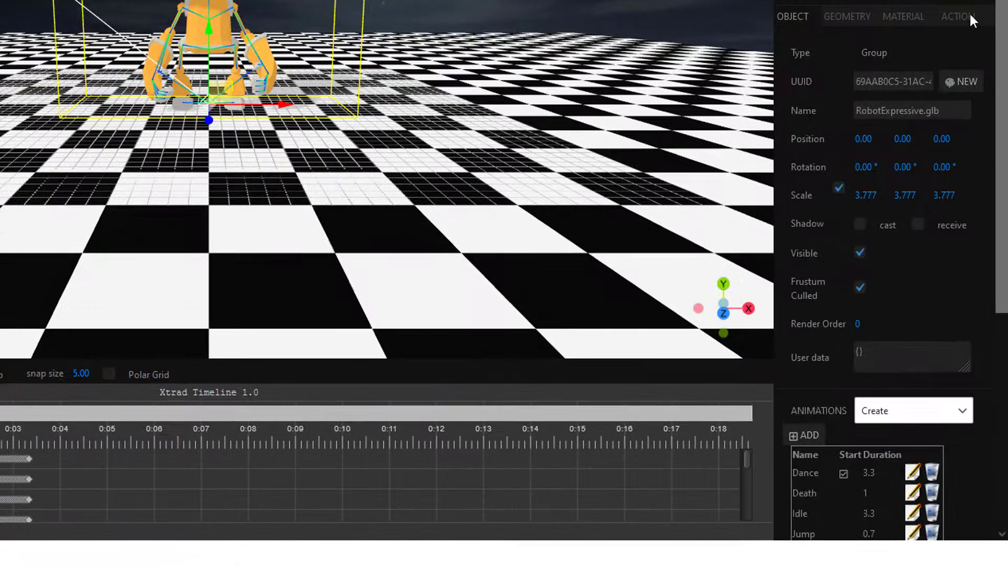
click(975, 141)
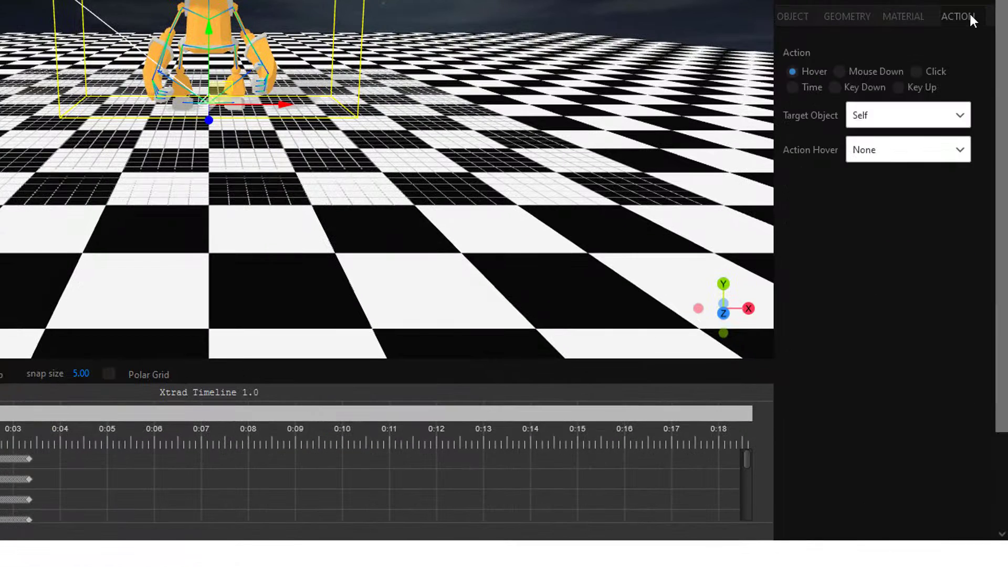
click(836, 88)
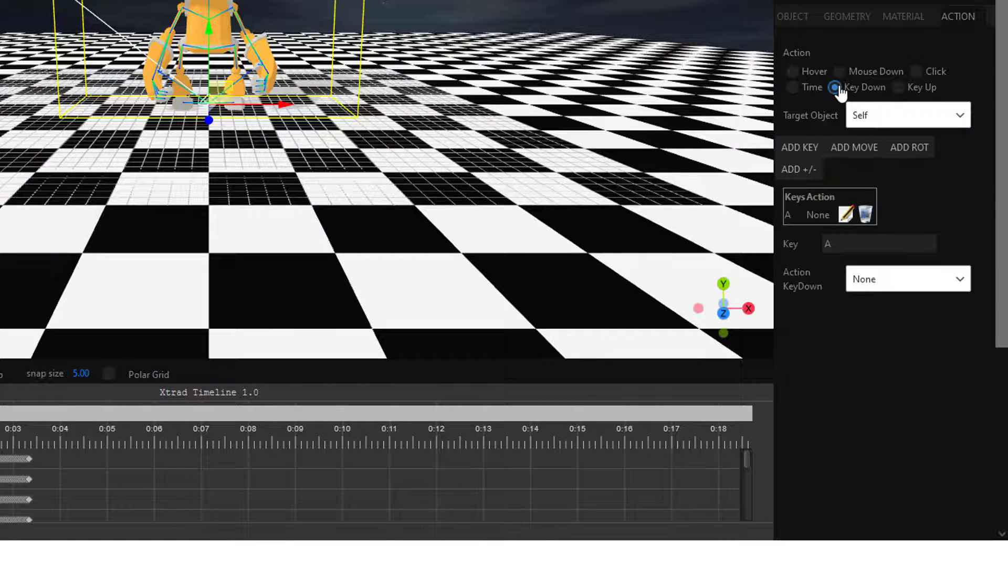
click(857, 149)
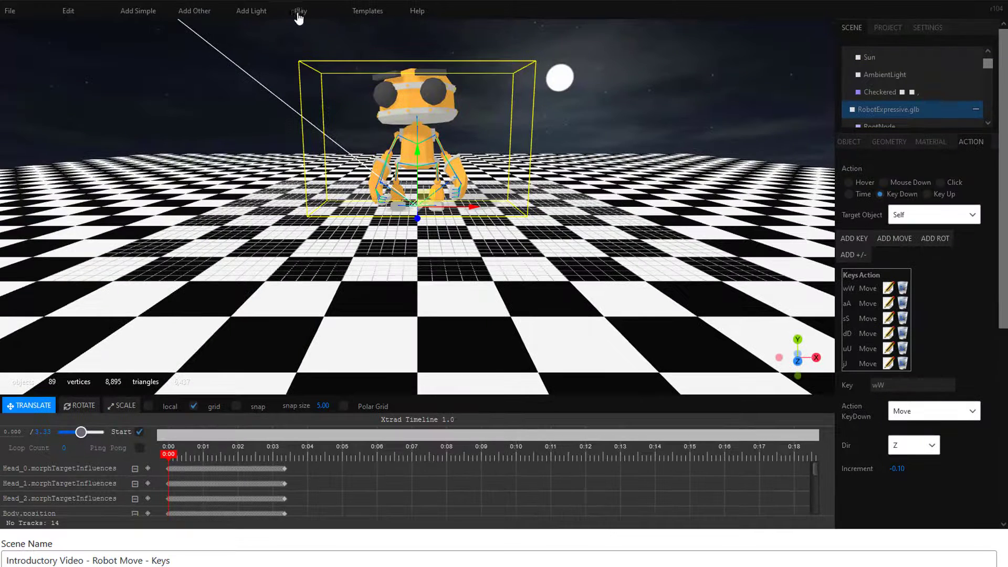
Step: Test-play the scene, move the robot with its assigned A movement action, and stop playback
click(301, 16)
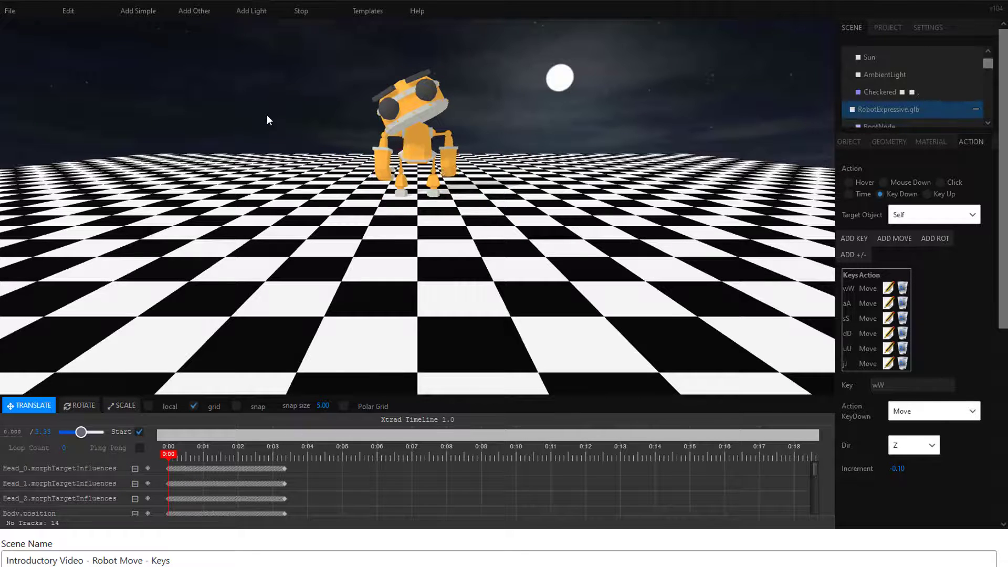
key(a)
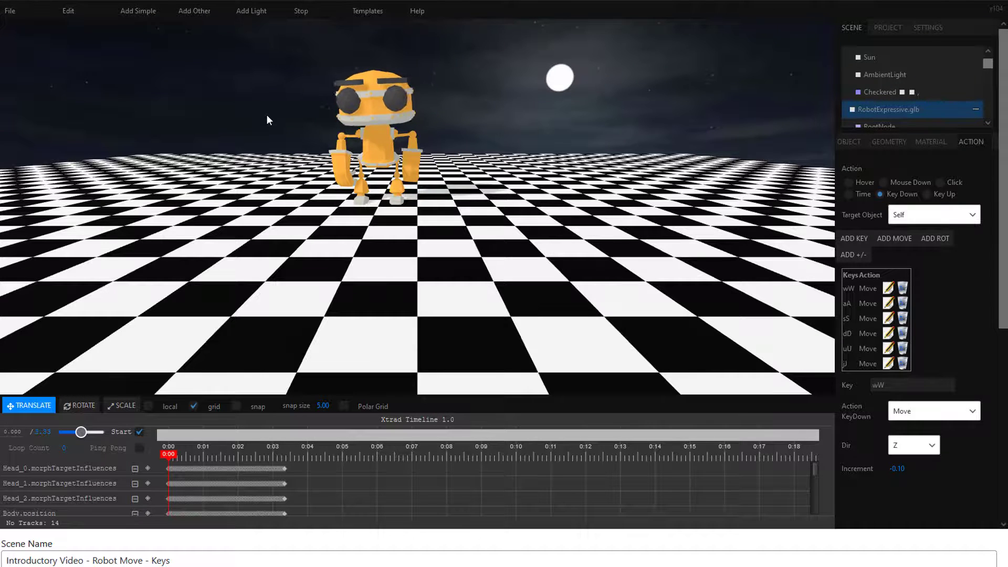
click(304, 12)
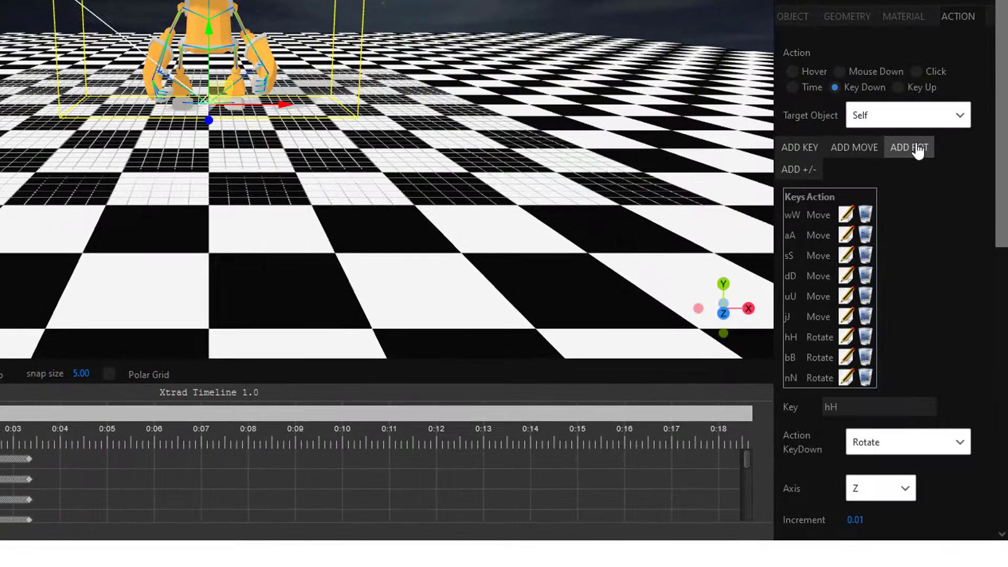
Step: Add the preset rotation and +/- scale Key Down actions to the robot, test them in playback including the B rotation, and stop
click(798, 169)
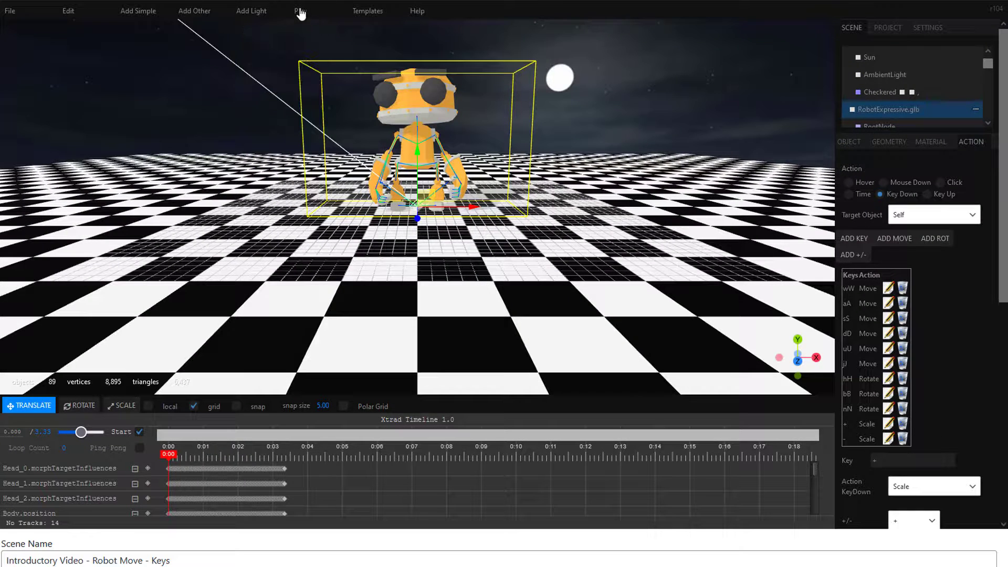
click(300, 12)
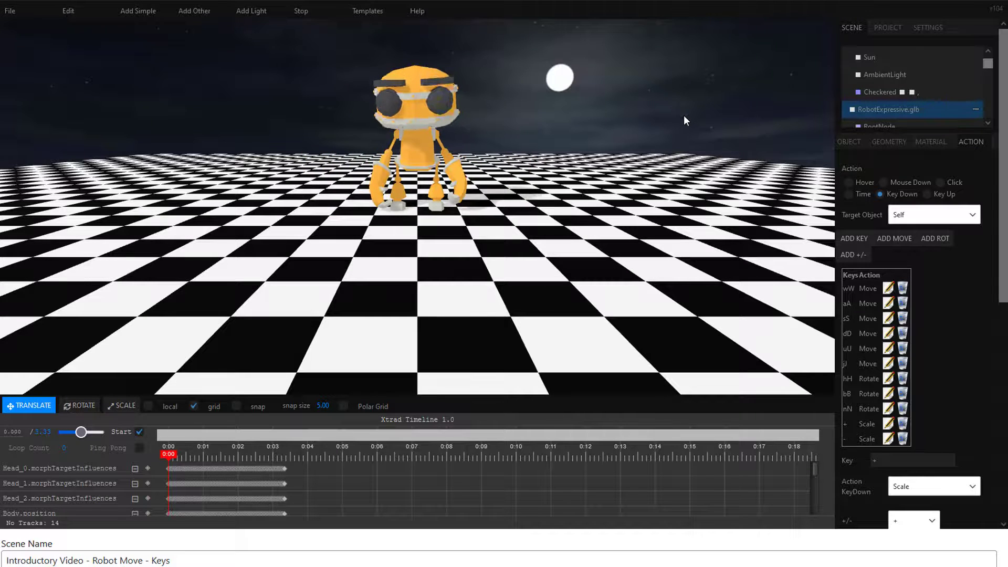
key(b)
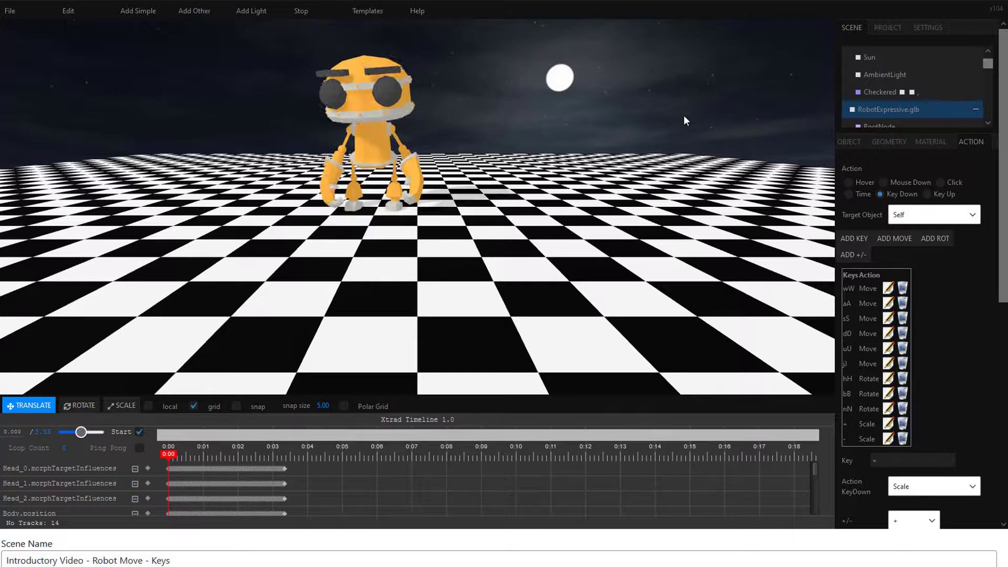
click(300, 11)
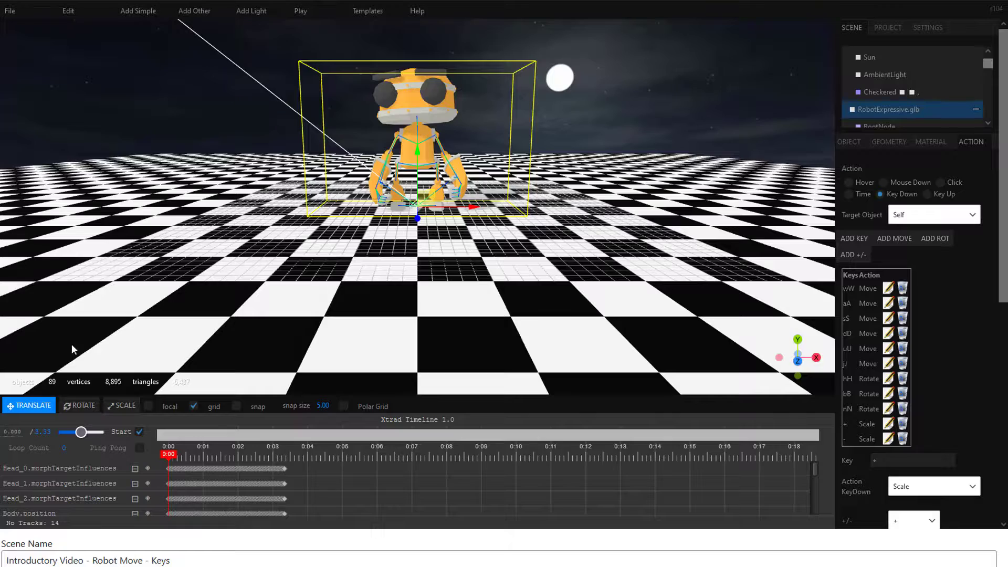